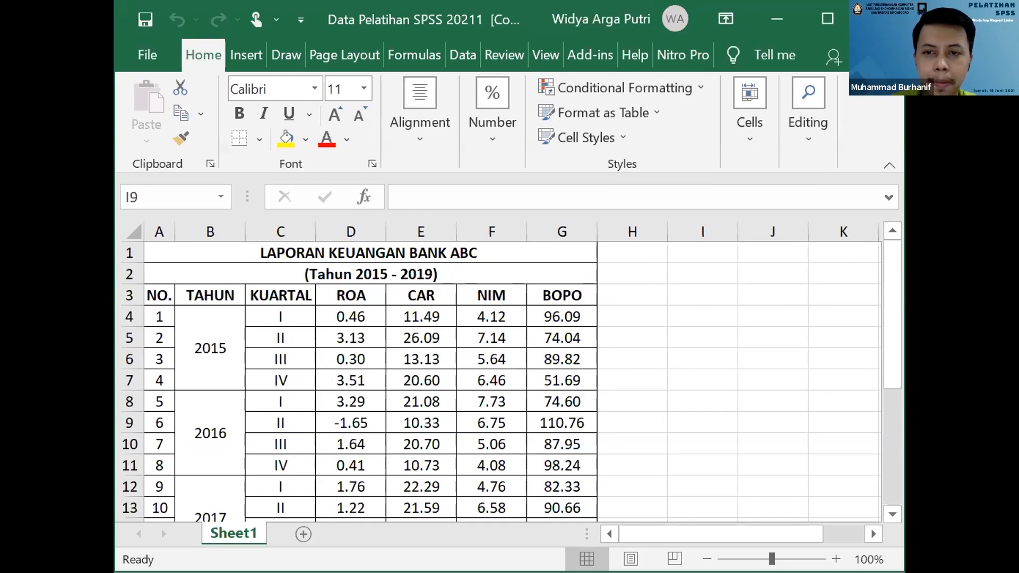
Copy the ROA, CAR, NIM and BOPO values in D4:G23 for all 20 quarters, with the workbook window maximized.
left_click(824, 19)
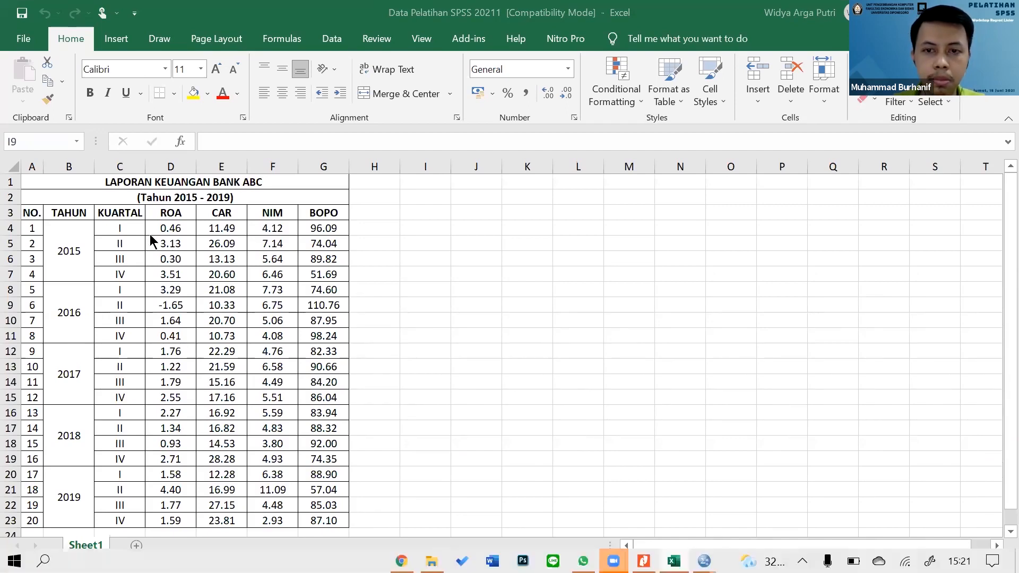
left_click(161, 222)
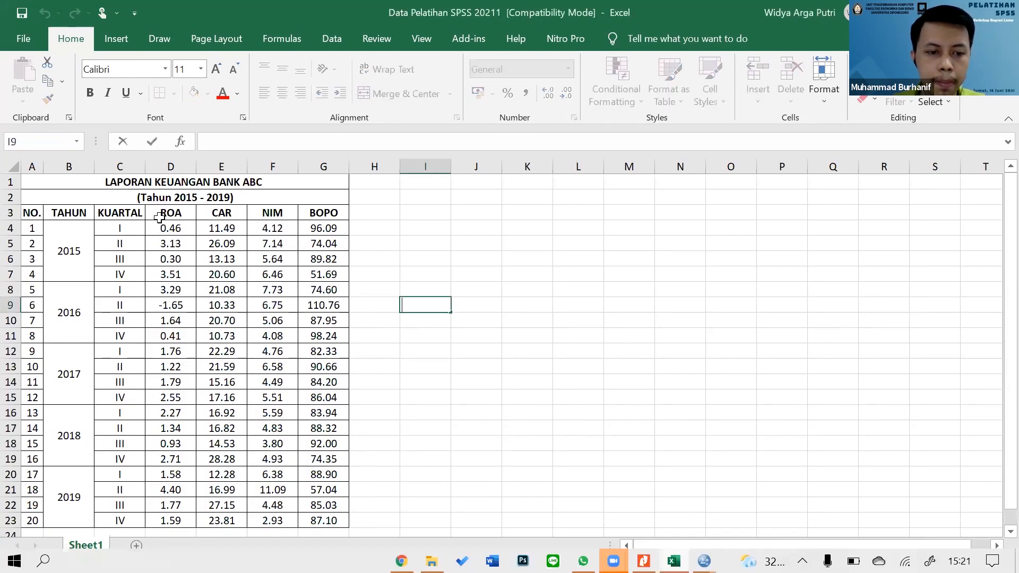
left_click(161, 228)
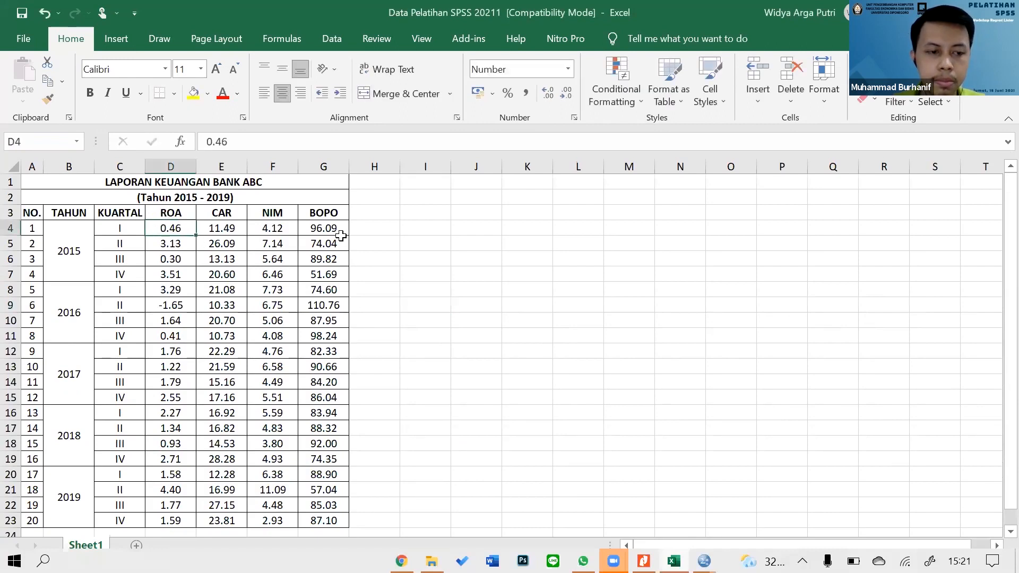
left_click(325, 232, "shift")
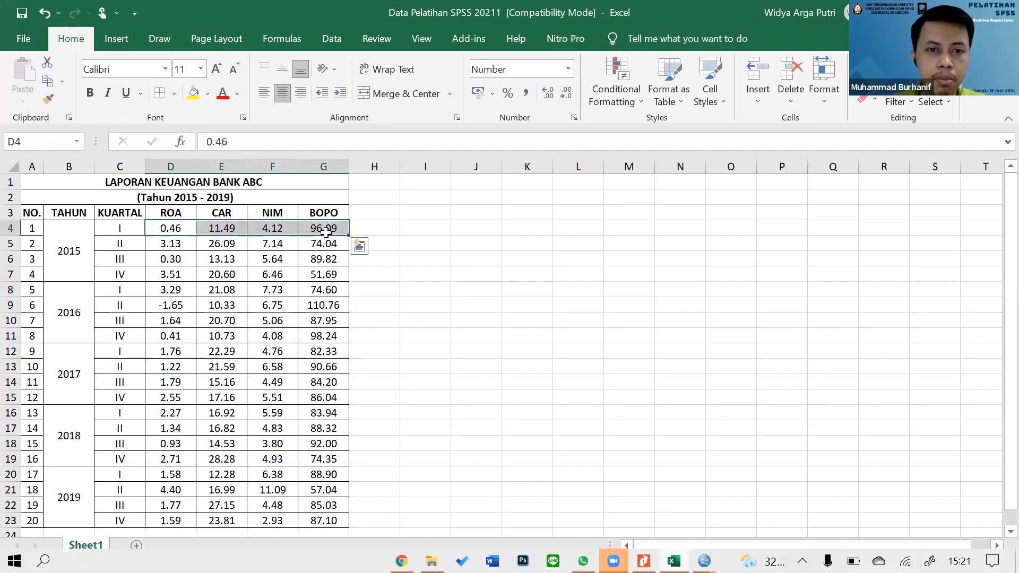
key("ctrl+shift+Down")
key("ctrl+c")
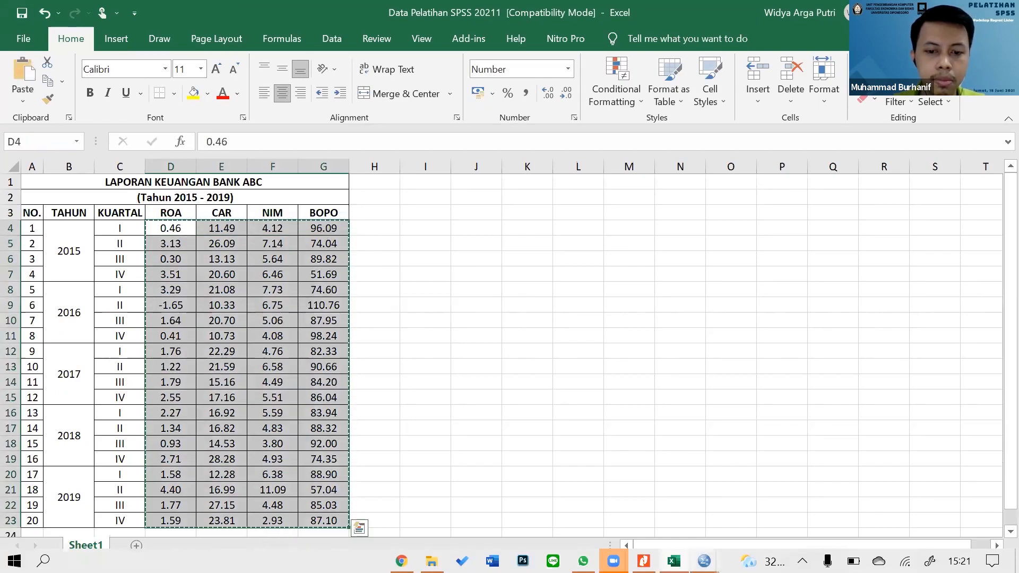
Switch to the SPSS Data Editor and define a first variable named Y in Variable View.
mouse_move(705, 561)
left_click(754, 489)
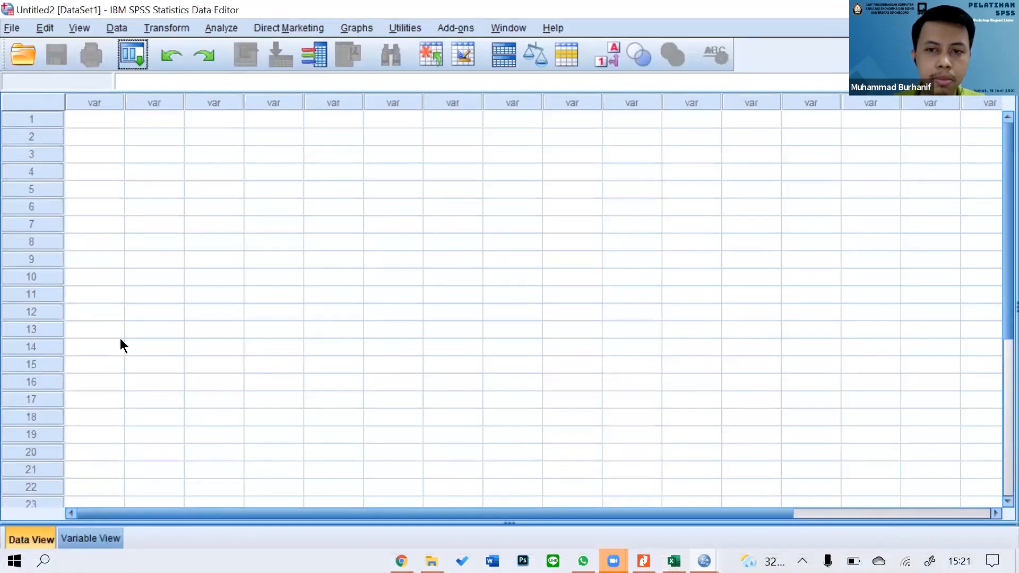
left_click(93, 537)
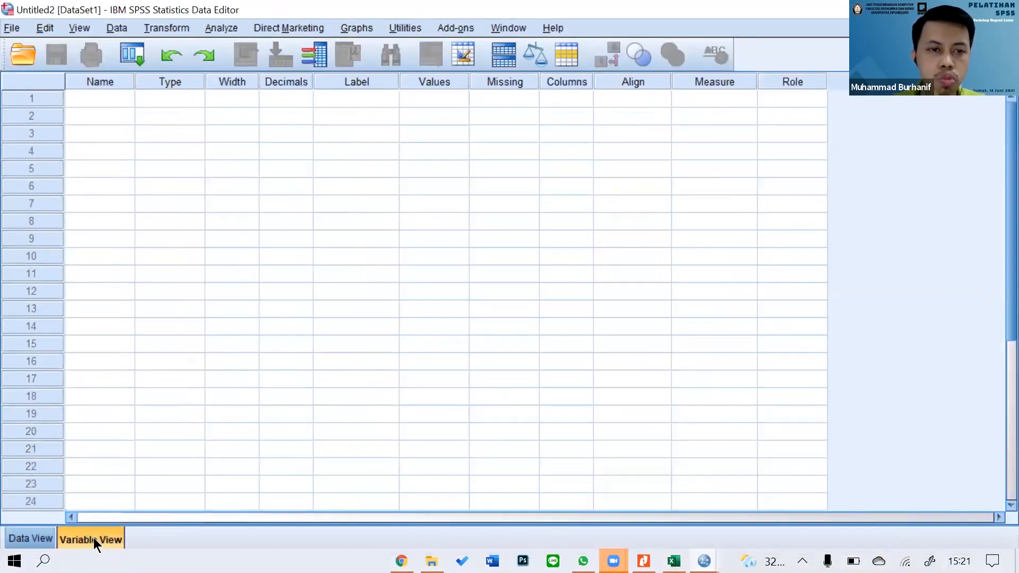
left_click(108, 91)
left_click(115, 98)
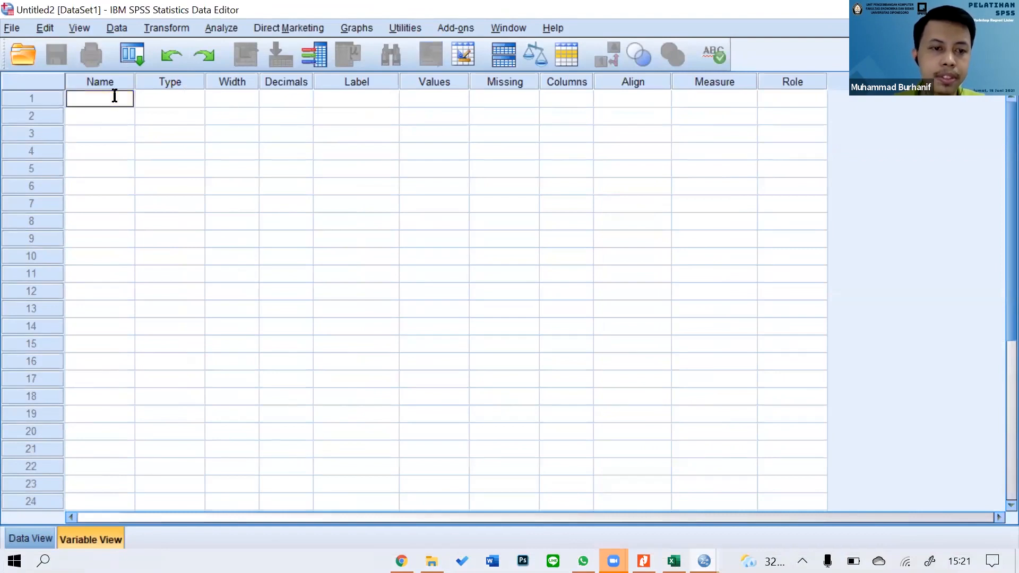
type("Y")
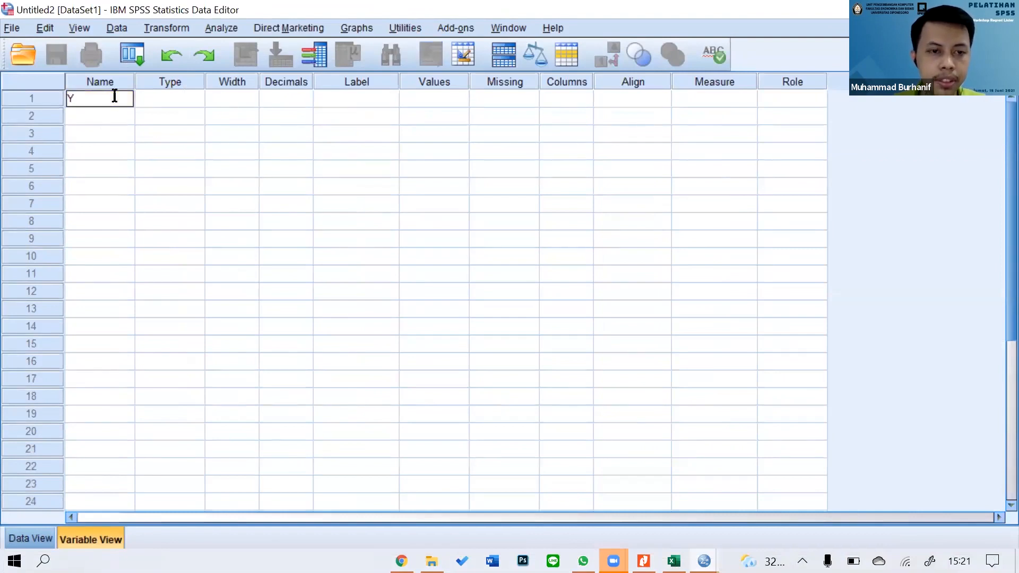
key("Return")
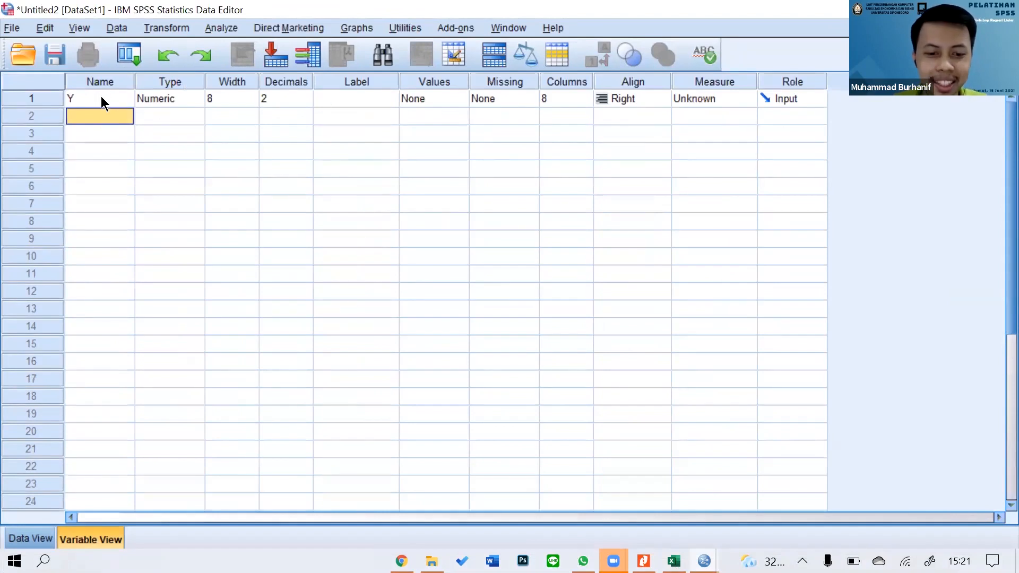
left_click(101, 95)
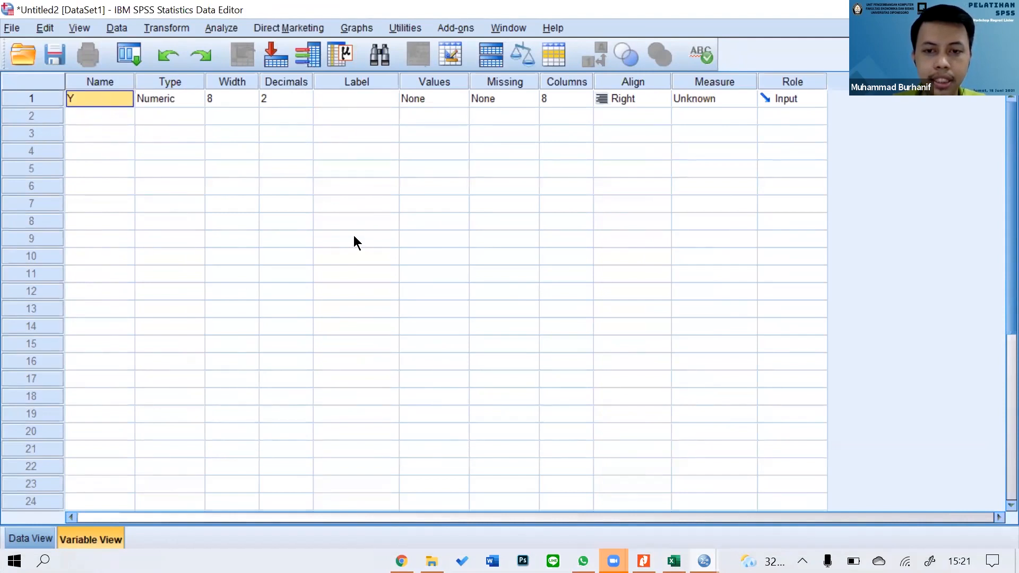
Switch to the Excel workbook Data Sample Pelatihan SPSS 2021 and select the ROA to BOPO values in D4:G23.
key("alt+Tab")
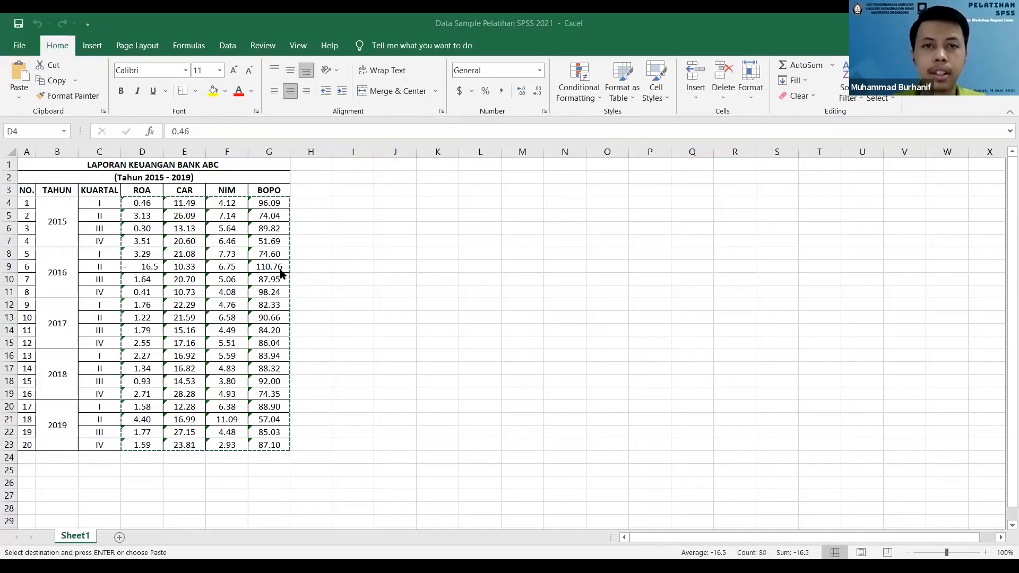
left_click_drag(143, 203, 269, 439)
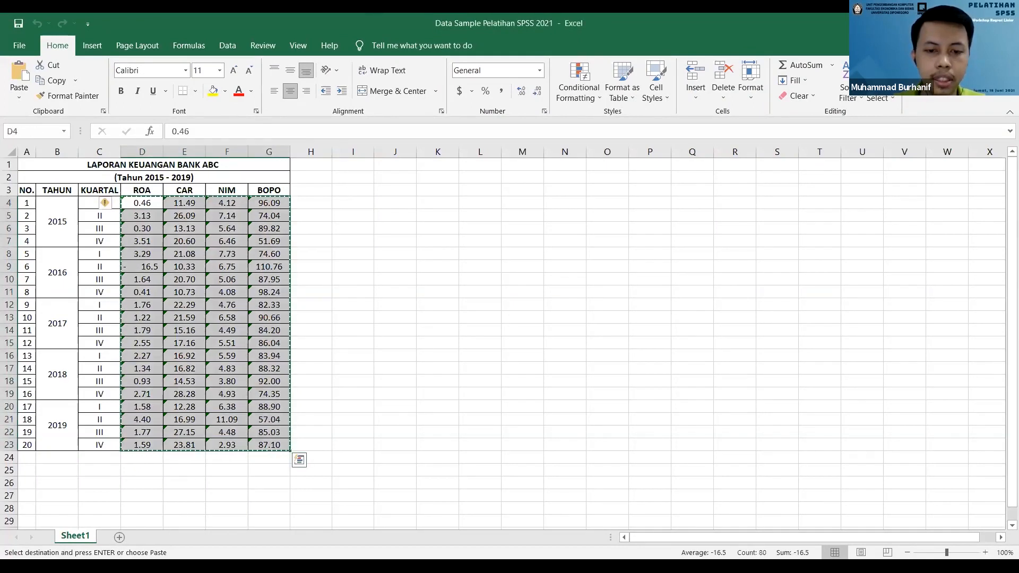
key("alt+Tab")
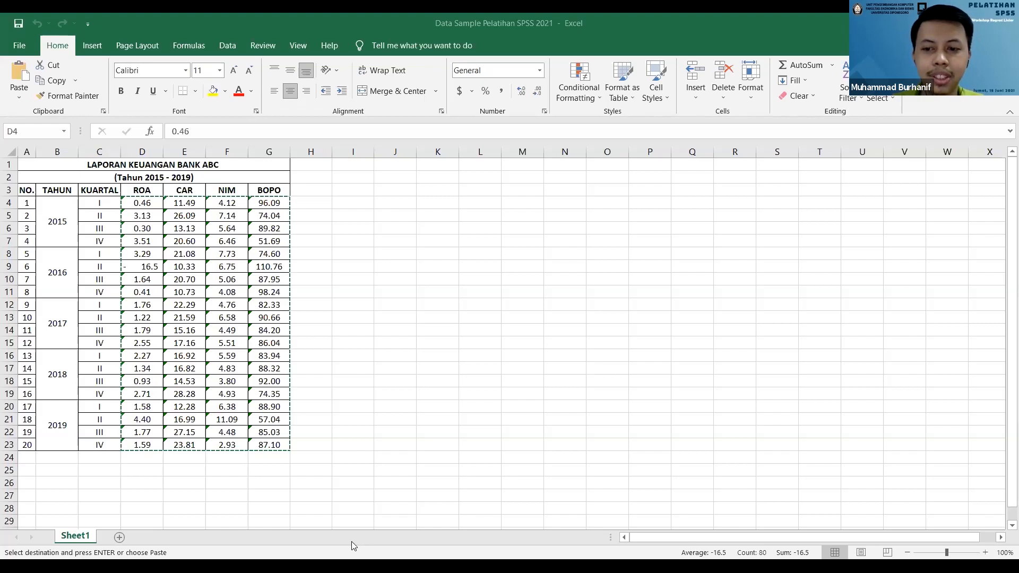
Switch to the SPSS Data Editor and place its window beside the Excel table so all data columns stay visible.
left_click(775, 477)
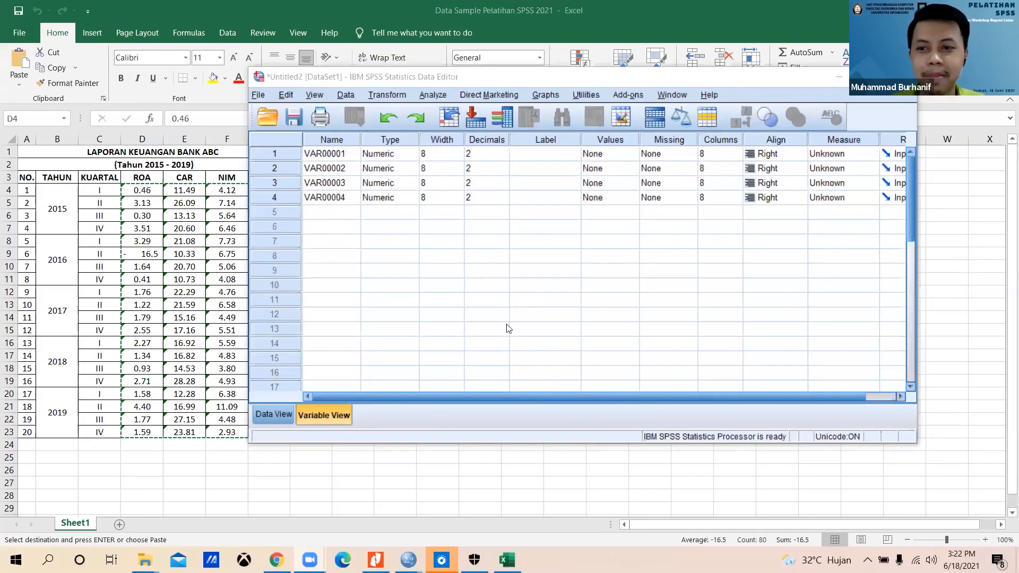
left_click_drag(487, 83, 380, 89)
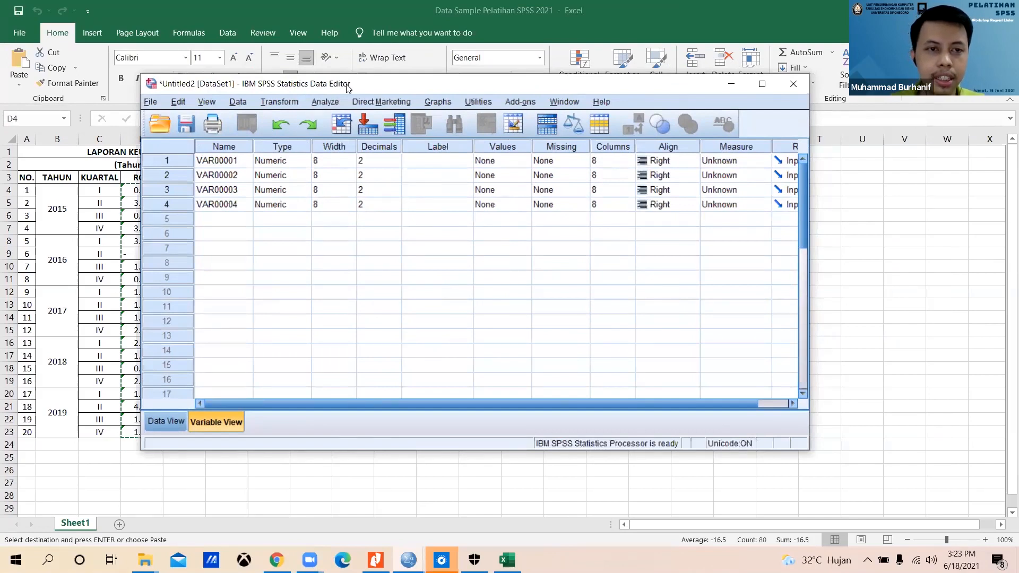
left_click_drag(330, 78, 346, 84)
left_click(241, 170)
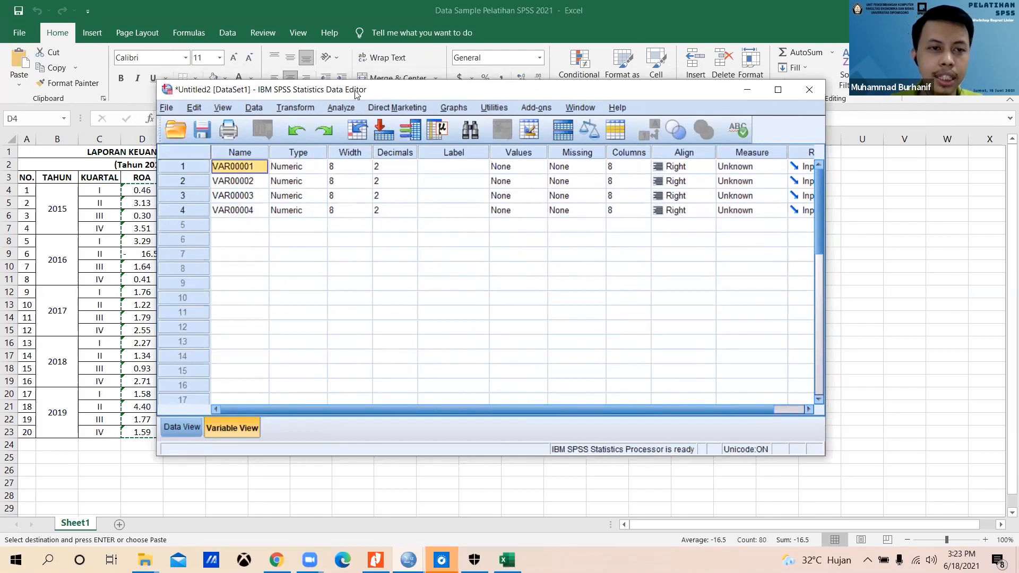
left_click_drag(356, 94, 536, 107)
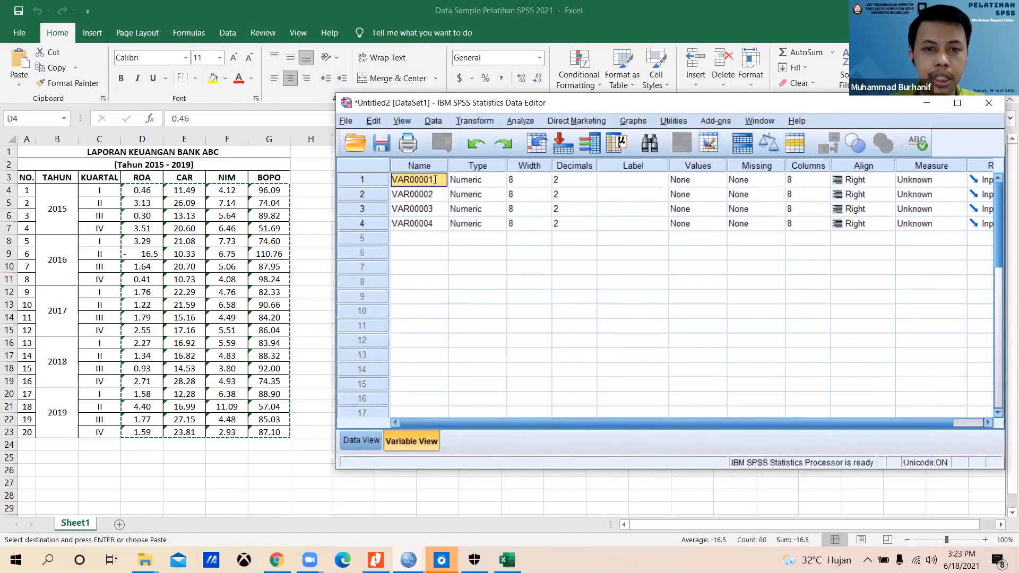
Rename the four variables in order as Y, X1, X2 and X3.
type("Y")
left_click(412, 194)
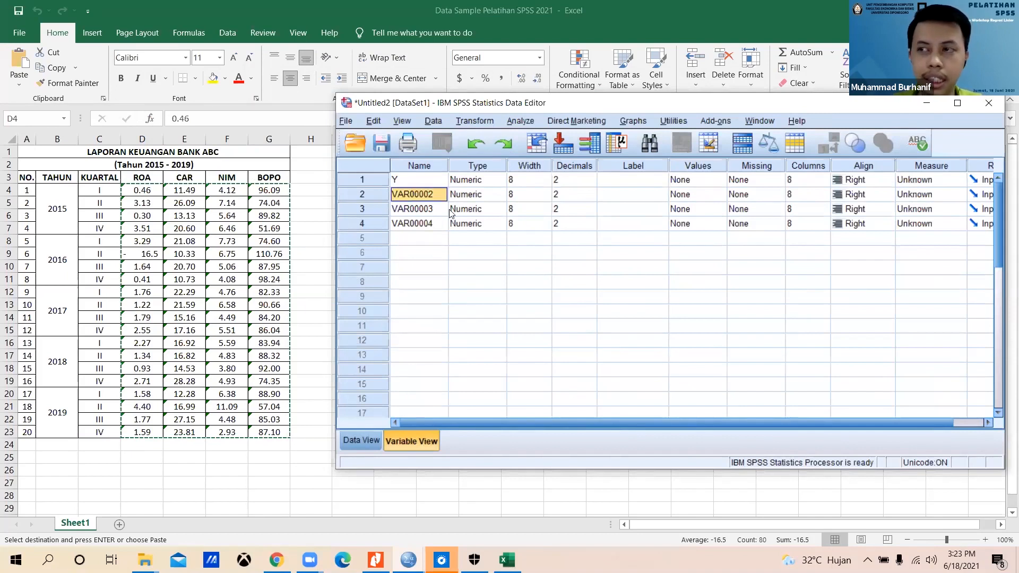
type("X1")
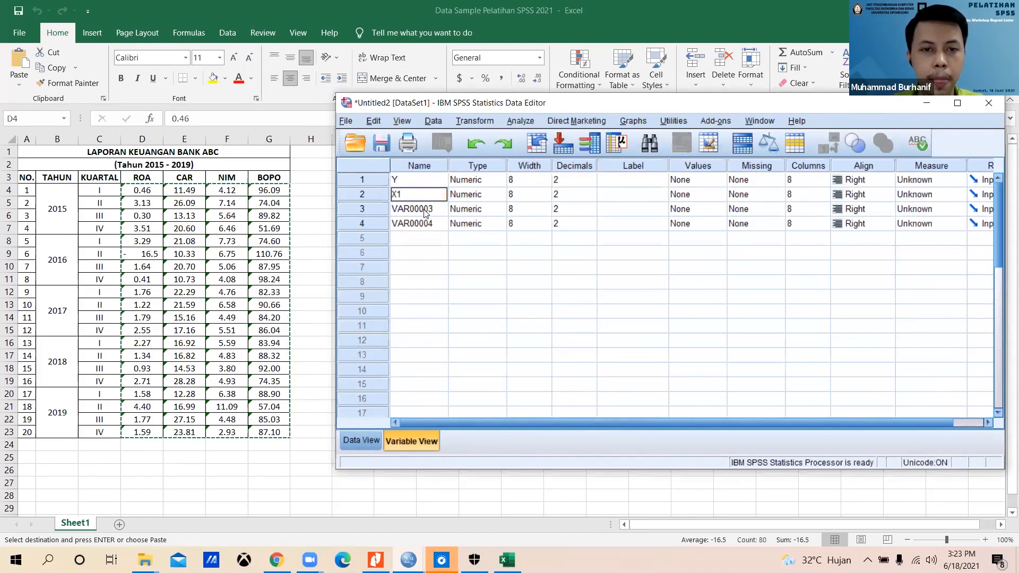
left_click(425, 213)
type("X2")
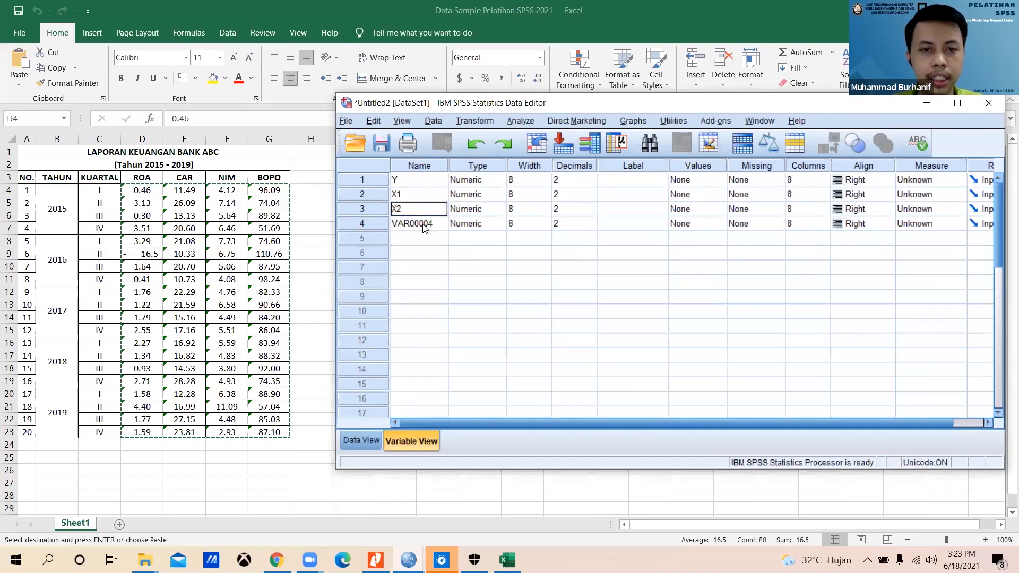
left_click(424, 223)
type("X3")
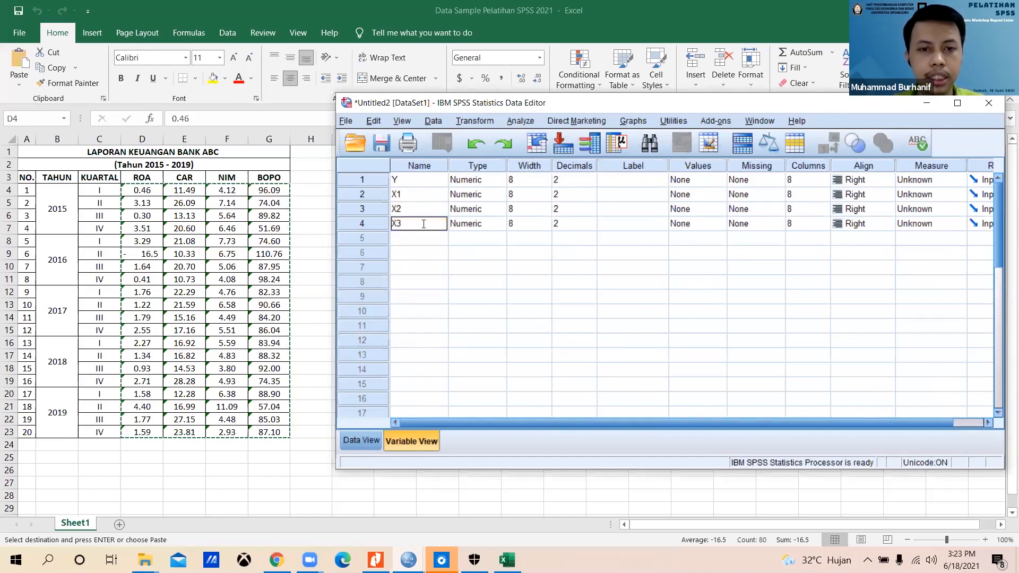
left_click(510, 225)
Label variable Y as ROA, X1 as CAR, X2 as NIM and X3 as BOPO.
left_click(643, 183)
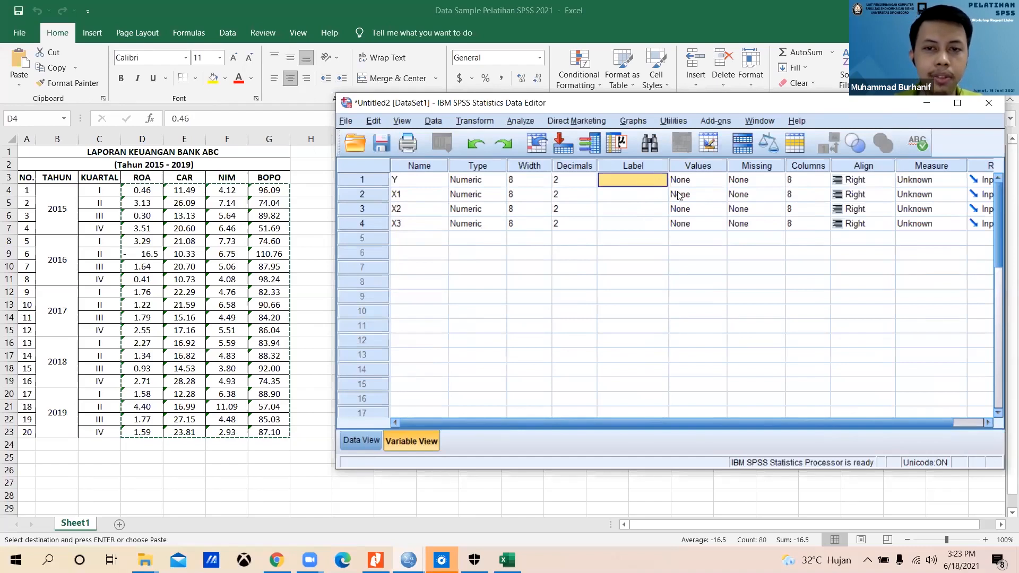
type("ROA")
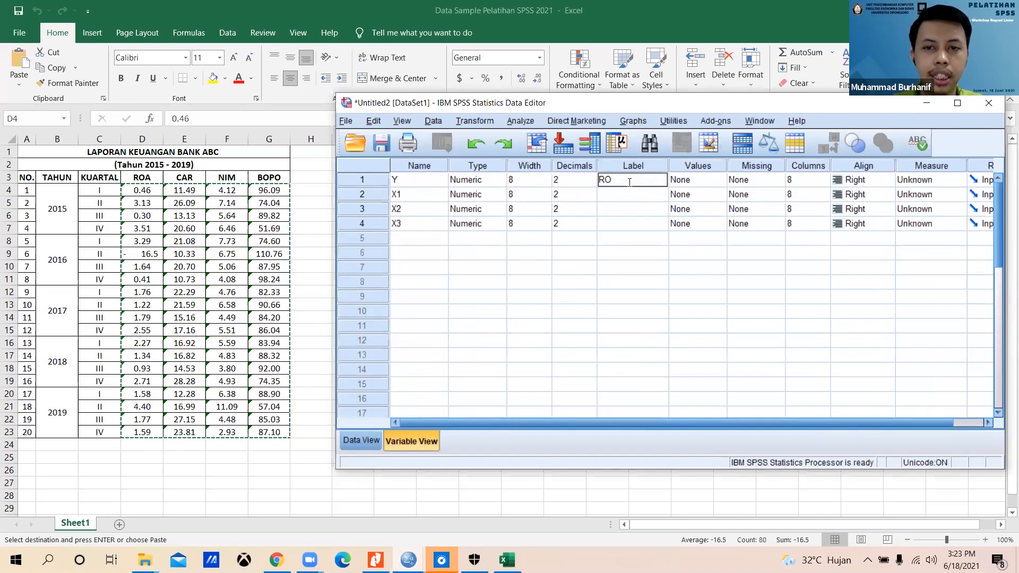
left_click(624, 198)
key("Tab")
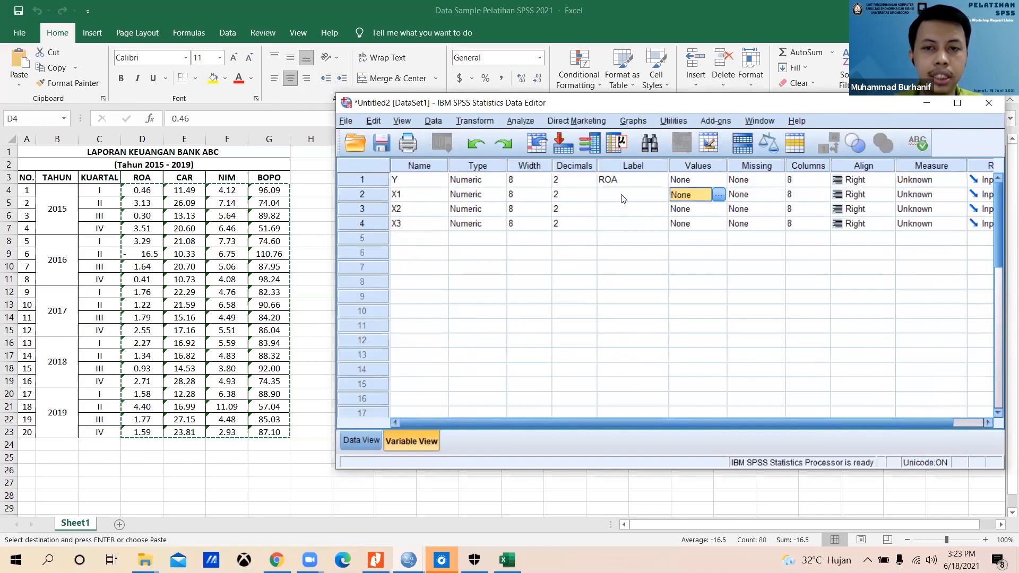
left_click(624, 199)
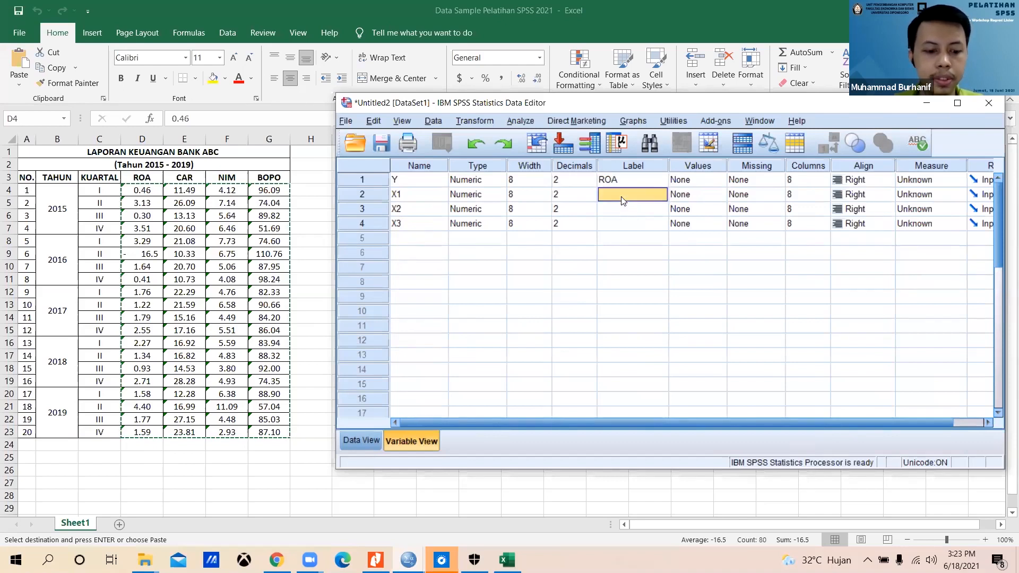
type("CAR")
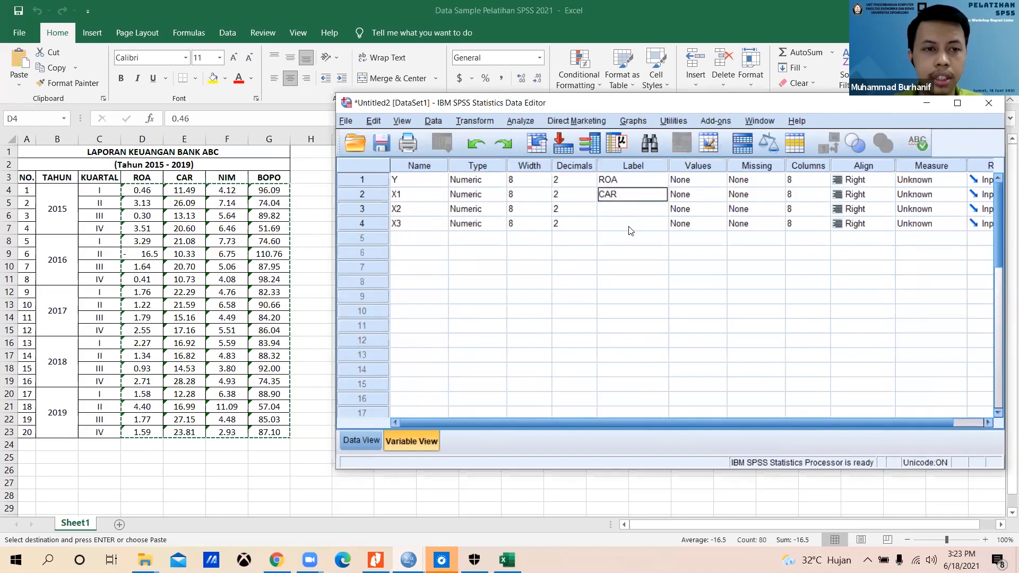
left_click(627, 212)
type("NIM")
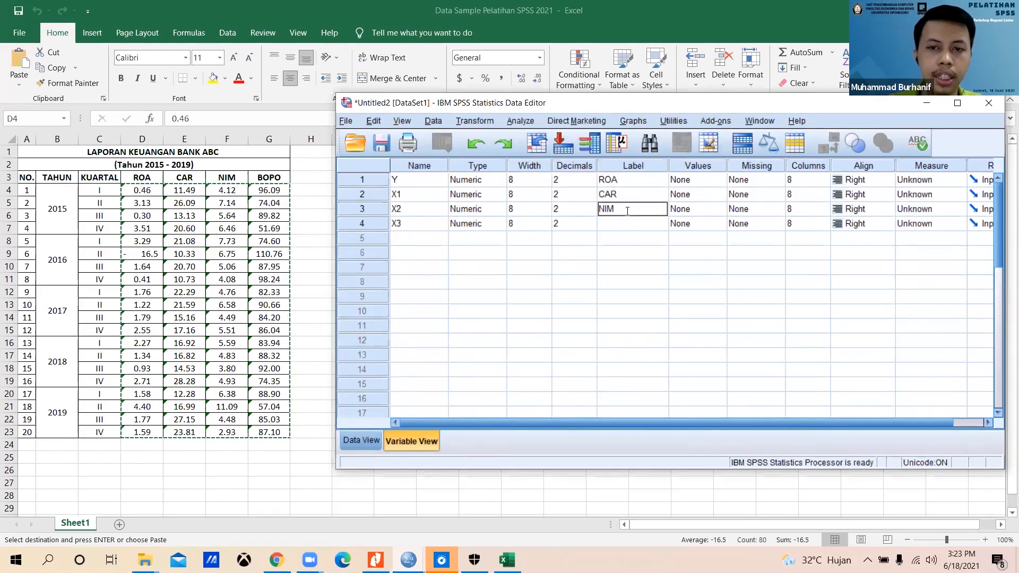
left_click(628, 222)
type("B")
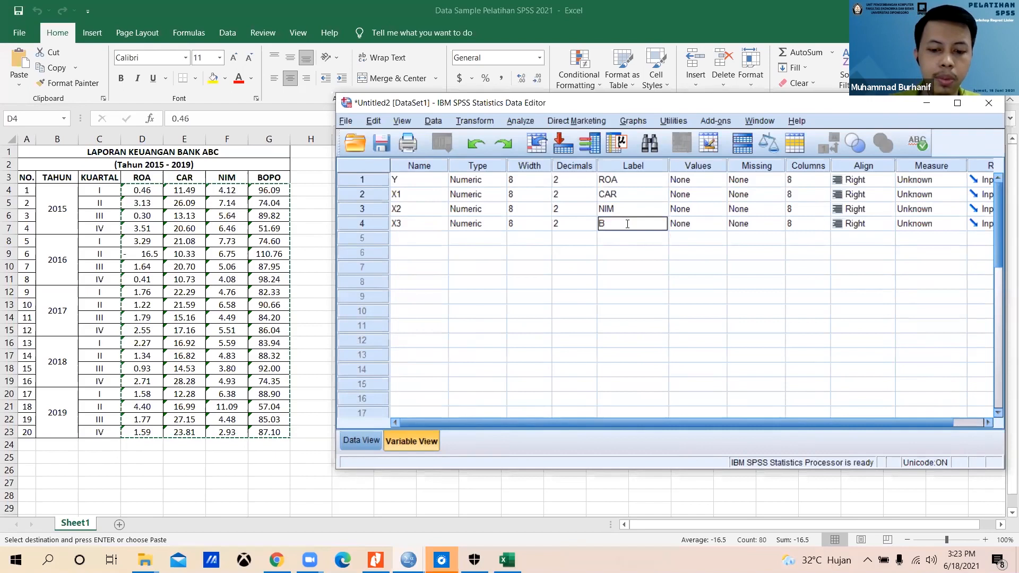
type("OPO")
left_click(614, 254)
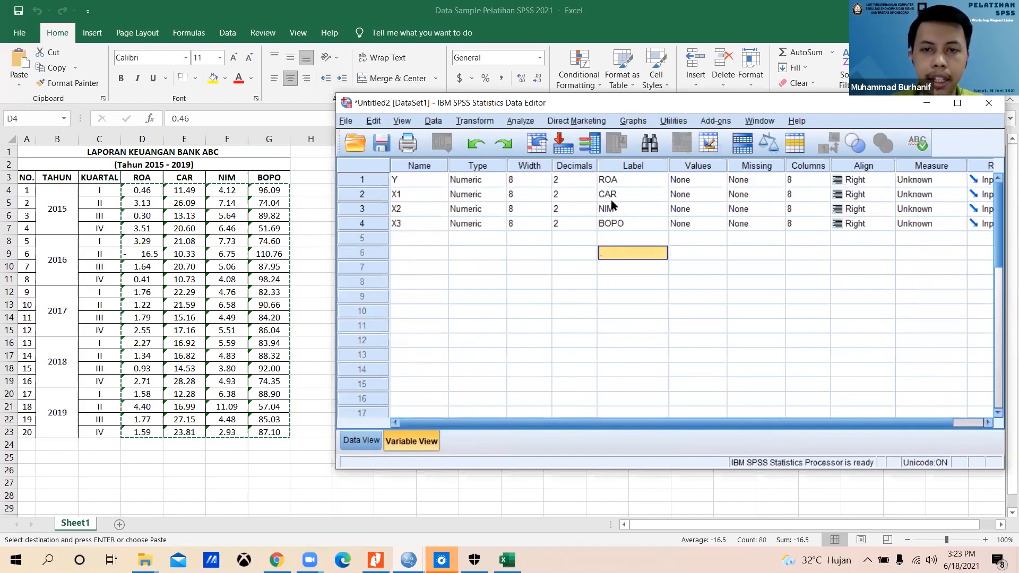
Check the data type of each variable and view the Variable Type options for Y without changing them.
left_click_drag(611, 103, 478, 105)
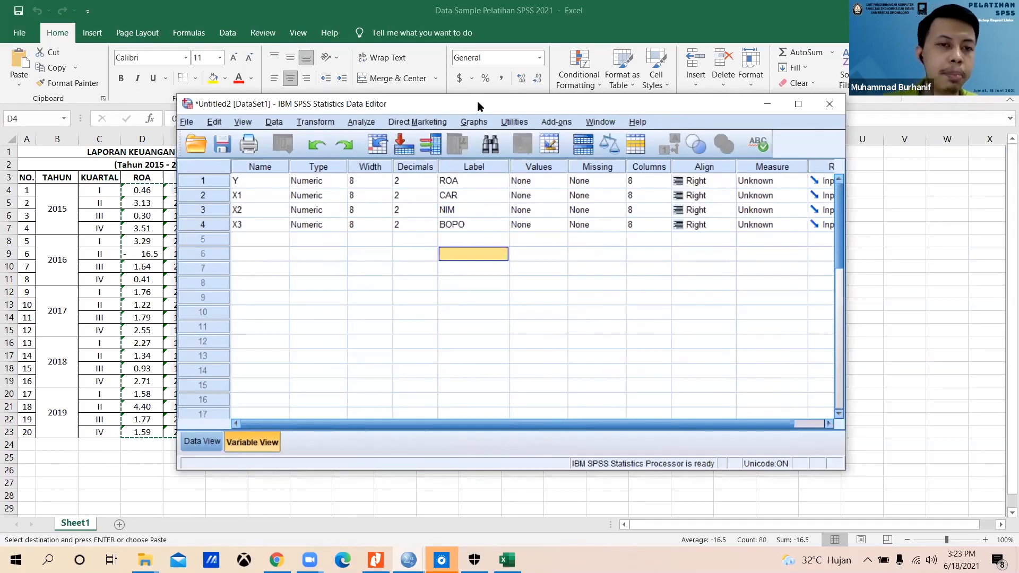
left_click(315, 182)
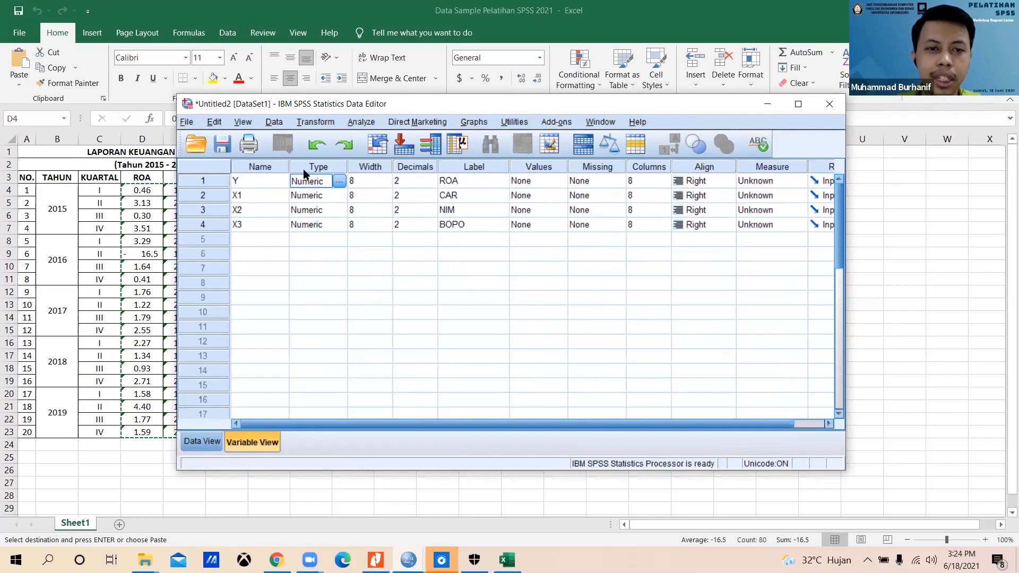
left_click(312, 197)
left_click(310, 209)
left_click(311, 225)
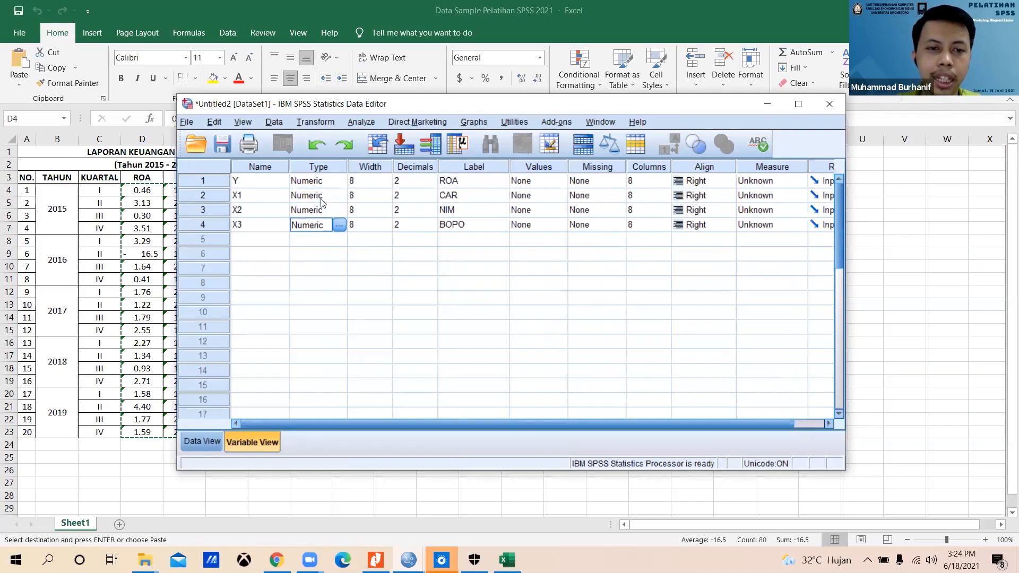
left_click(338, 169)
left_click(336, 181)
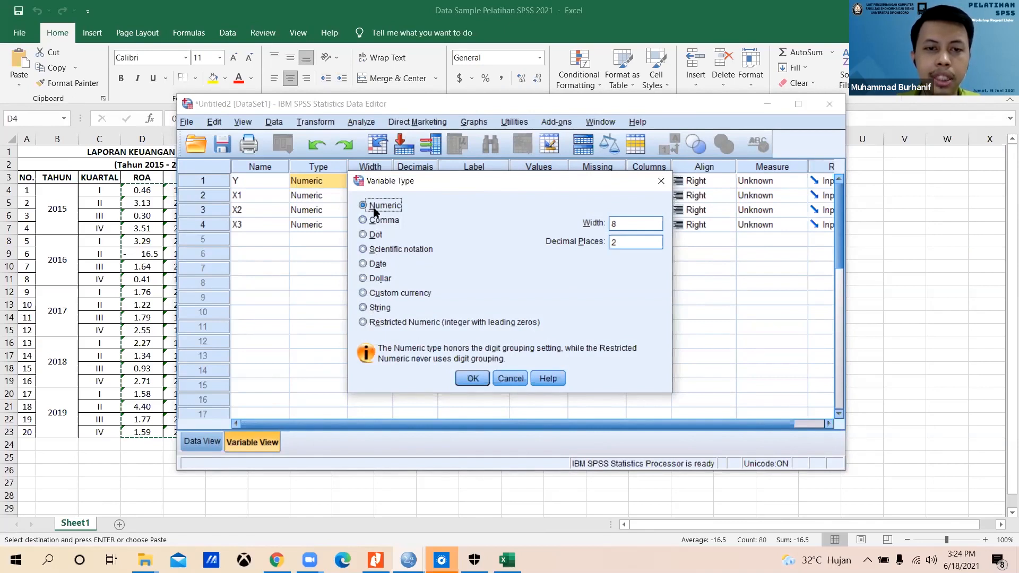
left_click(510, 378)
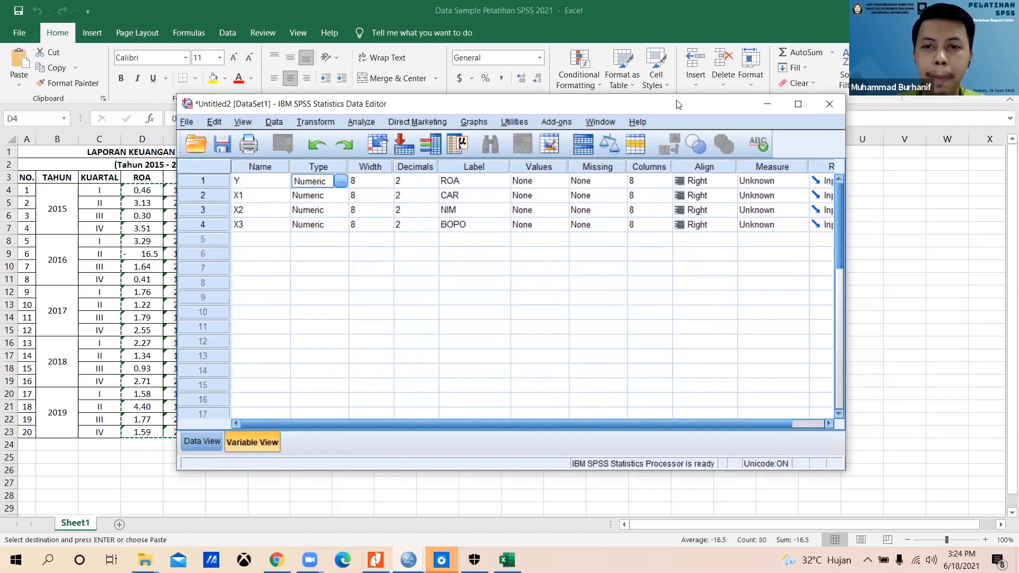
left_click_drag(663, 103, 620, 100)
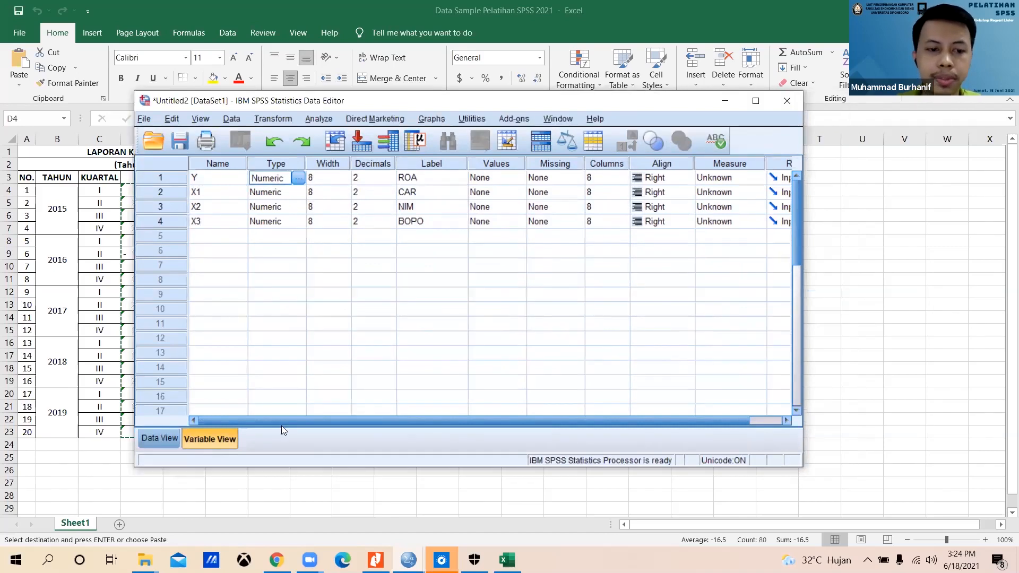
left_click(274, 420)
left_click_drag(287, 412, 241, 412)
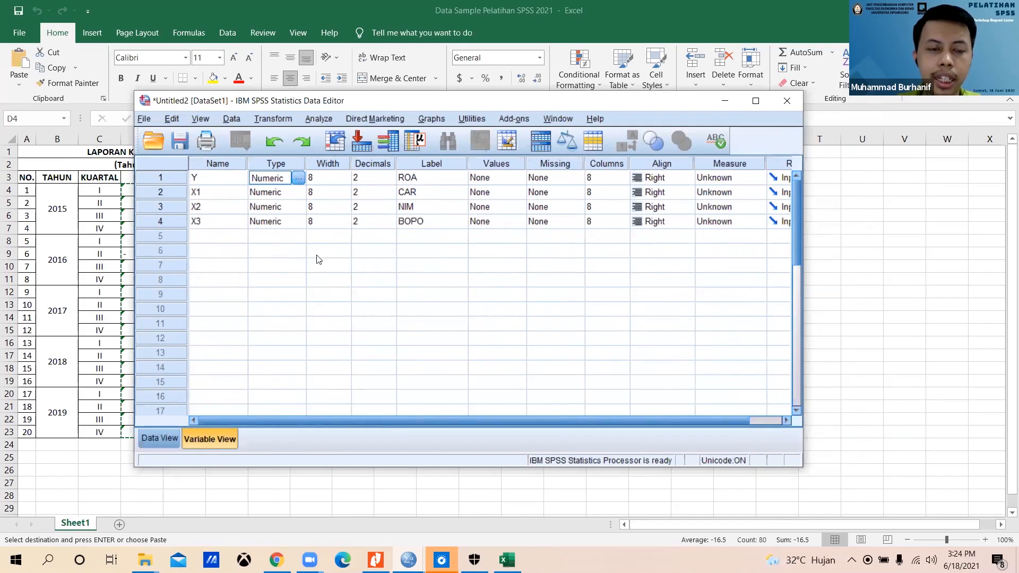
left_click(221, 179)
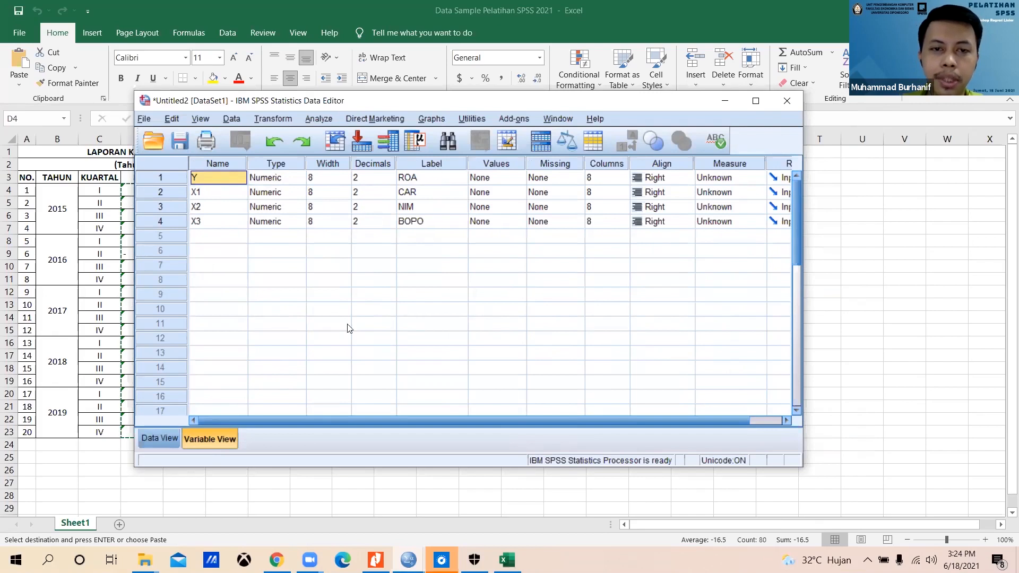
Show the data values beside the Excel table and change the Y value of case 21 to -1.65.
left_click(159, 439)
left_click(234, 273)
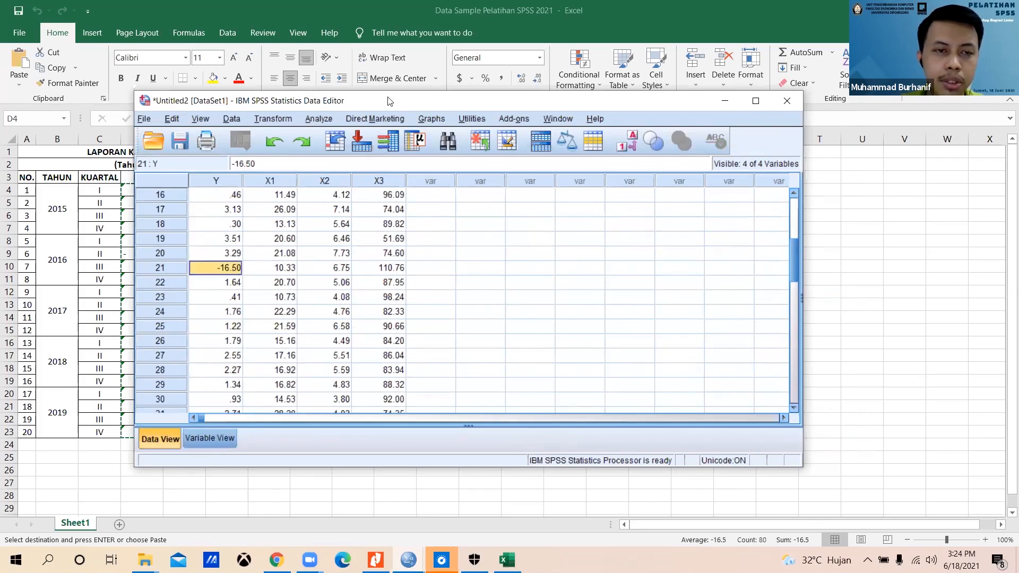
left_click_drag(388, 101, 571, 91)
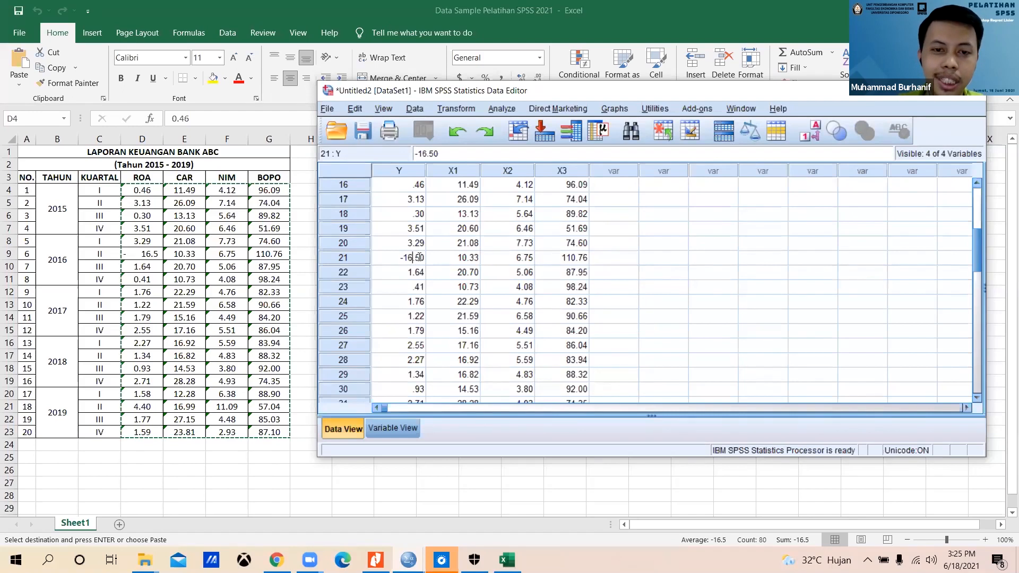
key("BackSpace")
left_click(419, 257)
type("6")
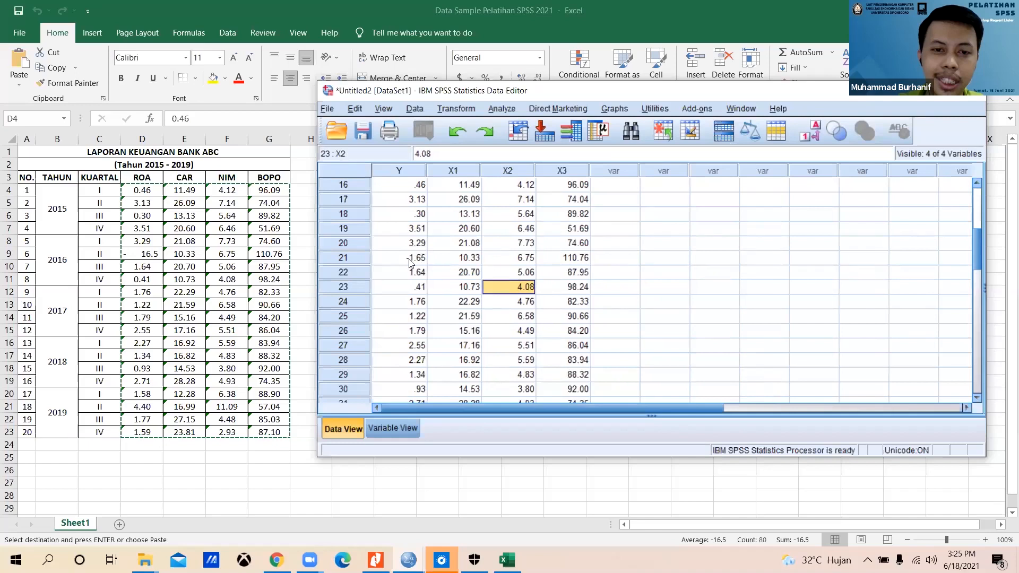
left_click(411, 259)
left_click(549, 304)
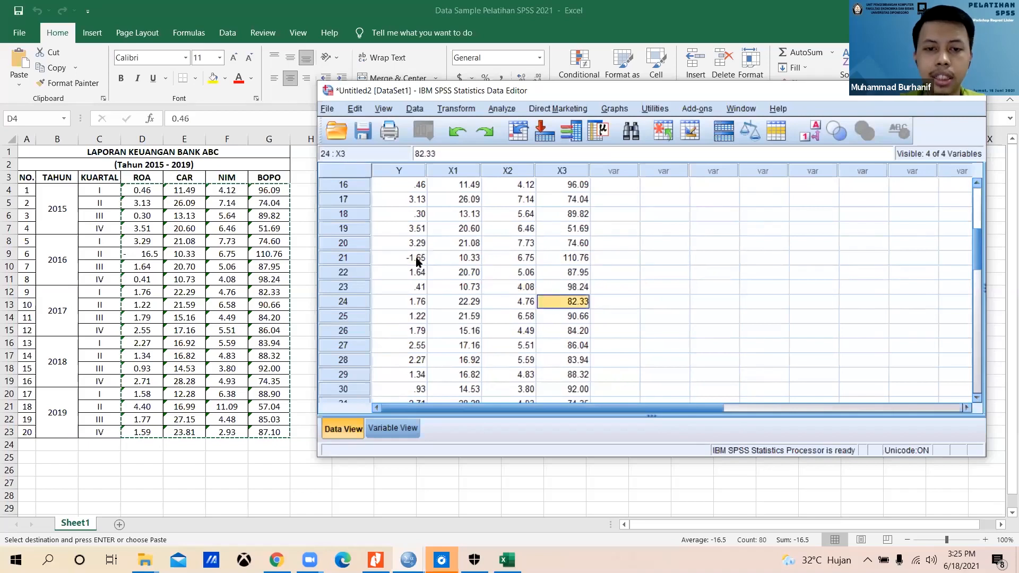
left_click(421, 334)
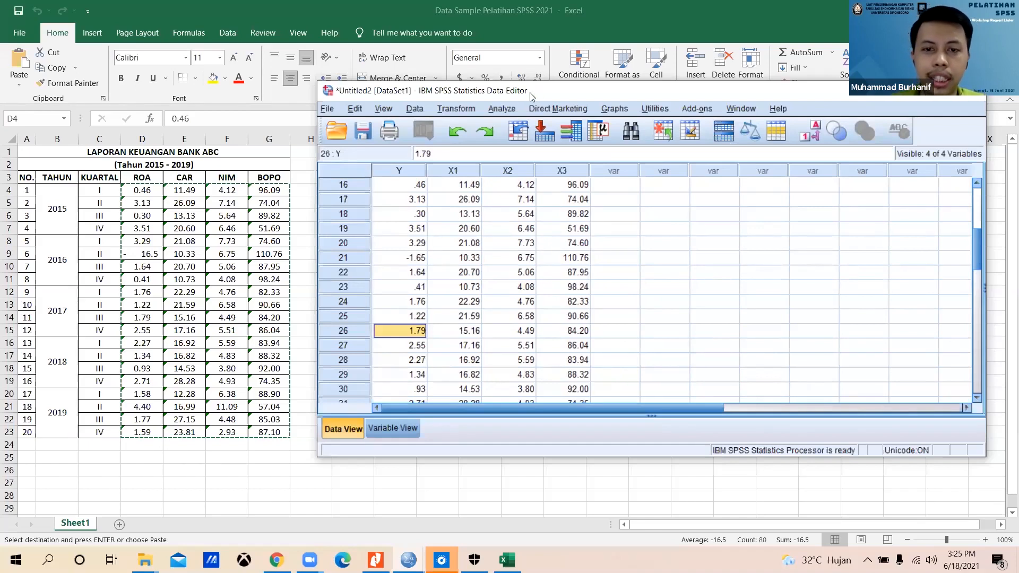
Examine the cases of the dataset from the first row to the last to check where the pasted data is located.
left_click_drag(530, 92, 363, 99)
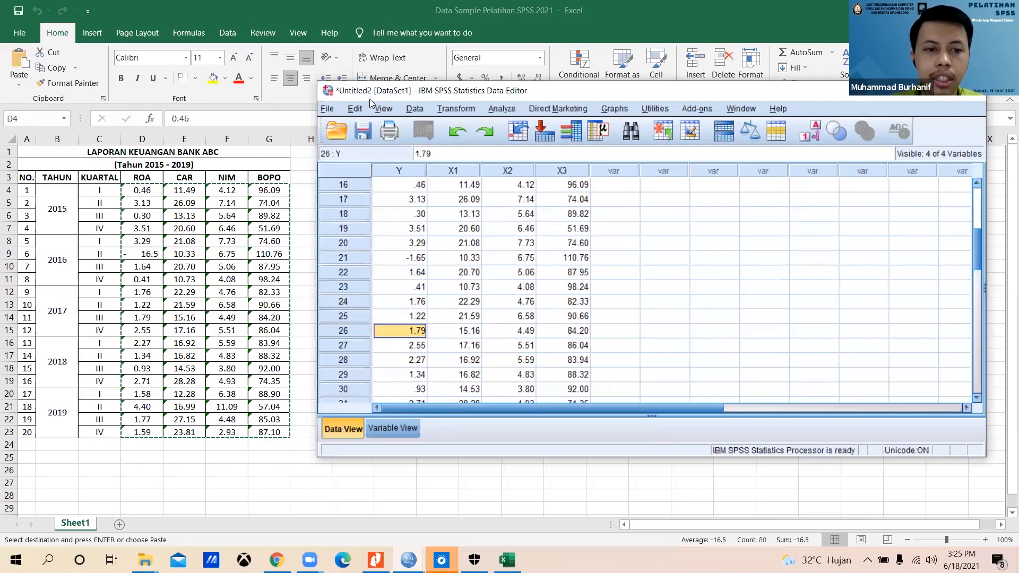
left_click(340, 263)
left_click(266, 236)
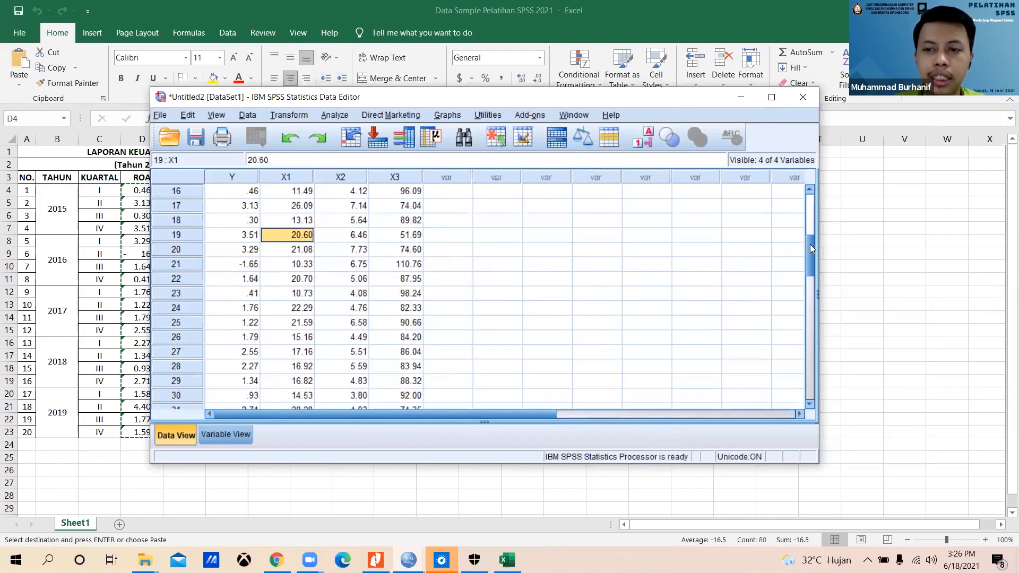
left_click_drag(807, 246, 795, 175)
scroll(790, 215, "down", 7)
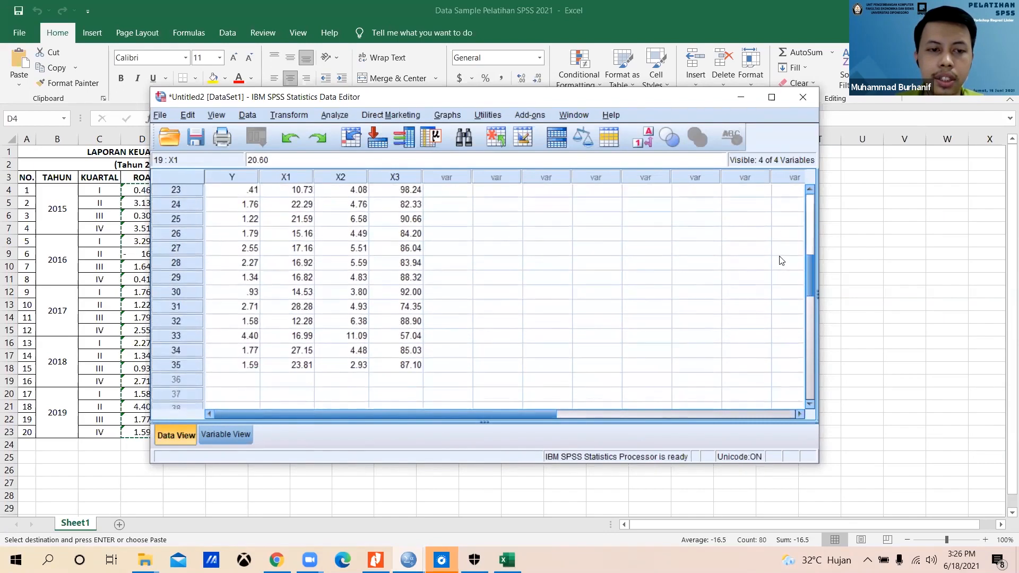
scroll(782, 260, "up", 7)
scroll(774, 180, "down", 4)
scroll(768, 161, "up", 4)
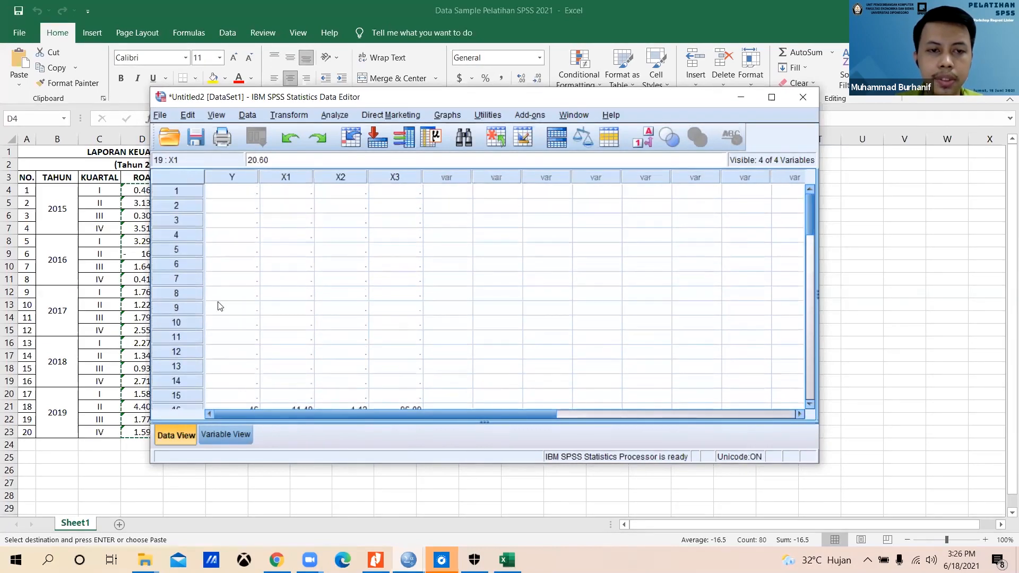
left_click(235, 191)
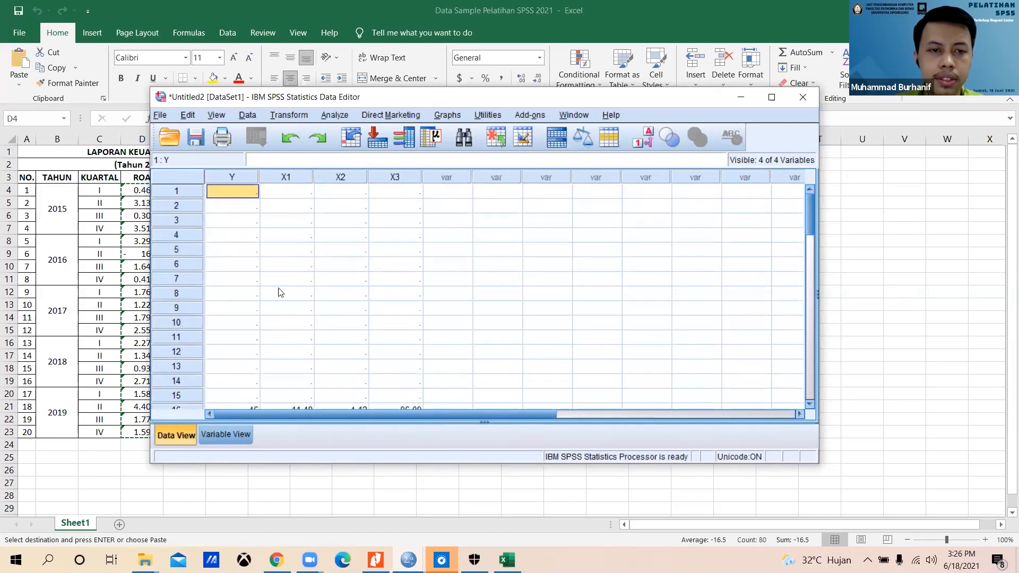
Create a new empty dataset.
left_click(162, 116)
mouse_move(200, 132)
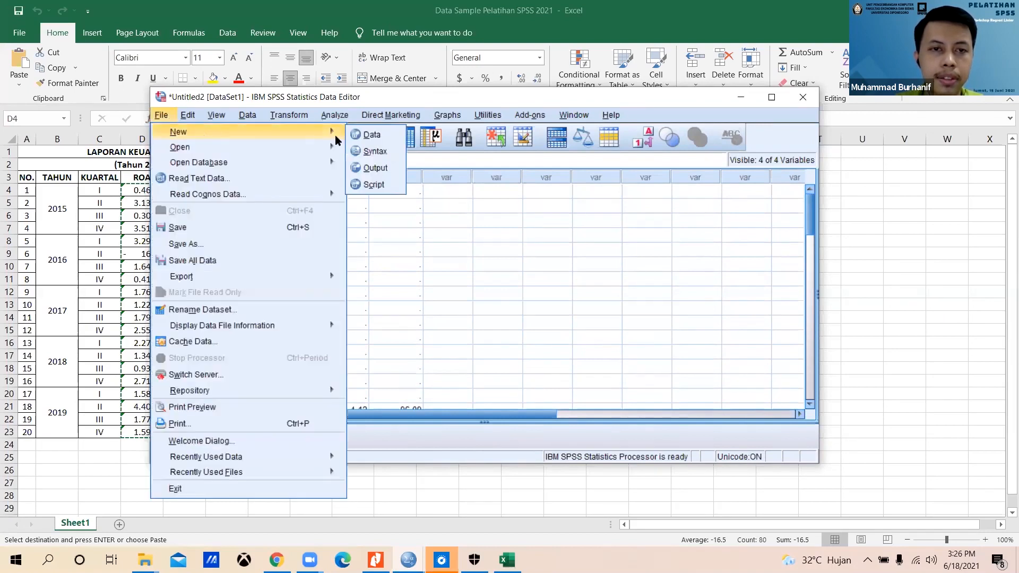
left_click(372, 136)
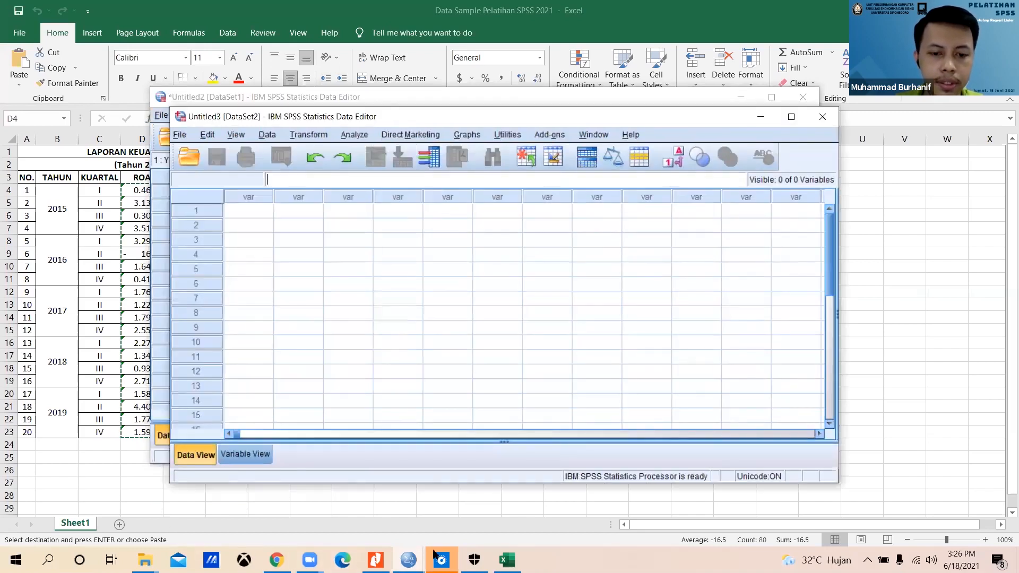
Copy the ROA, CAR, NIM and BOPO values in D4:G23 of the Excel sheet and paste them into the new dataset from case 1.
left_click(507, 559)
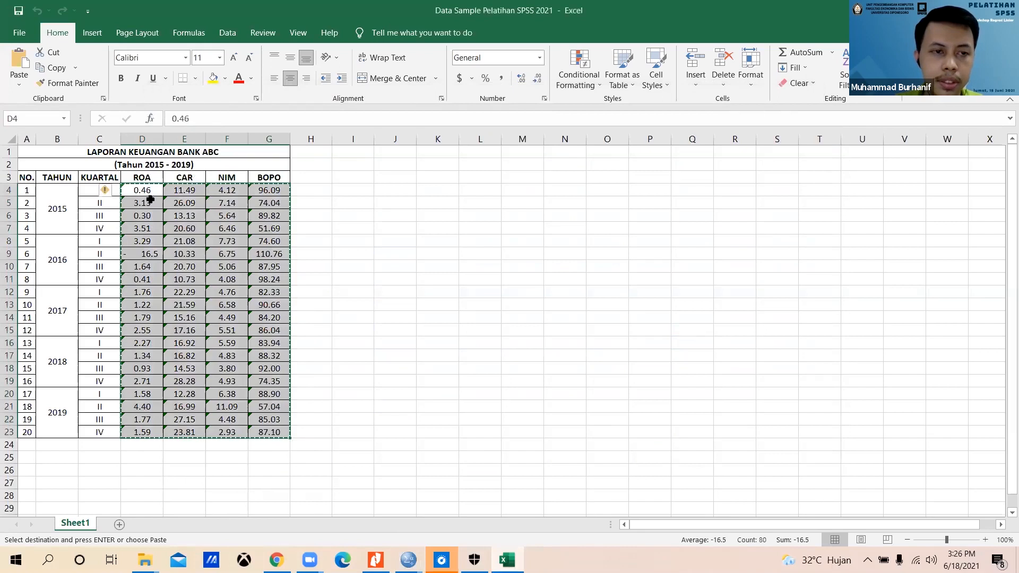
left_click_drag(144, 190, 271, 431)
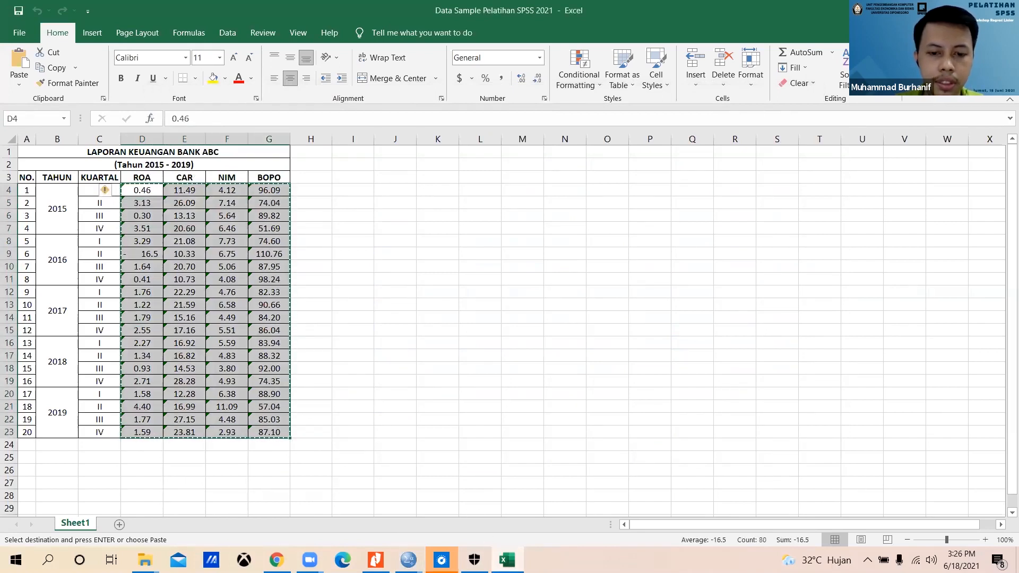
left_click(409, 561)
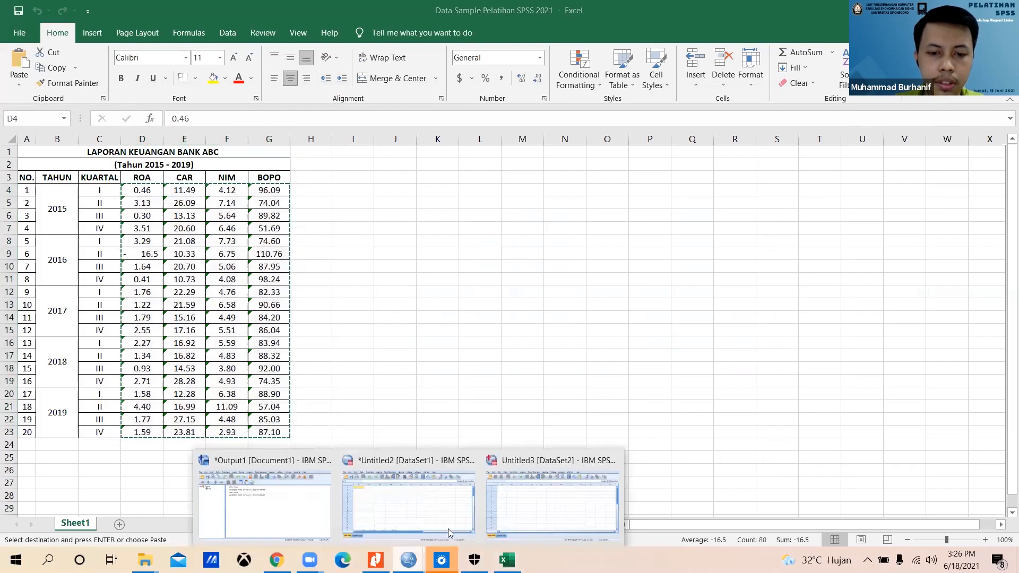
left_click(514, 502)
left_click(249, 210)
key("ctrl+v")
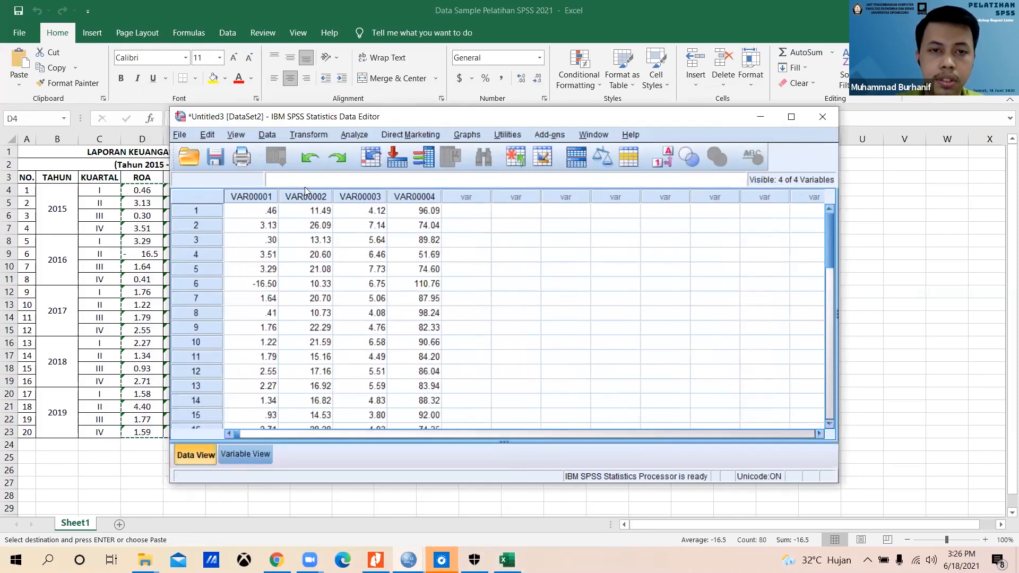
Rename the four variables of the new dataset in order as Y, X1, X2 and X3.
left_click(252, 456)
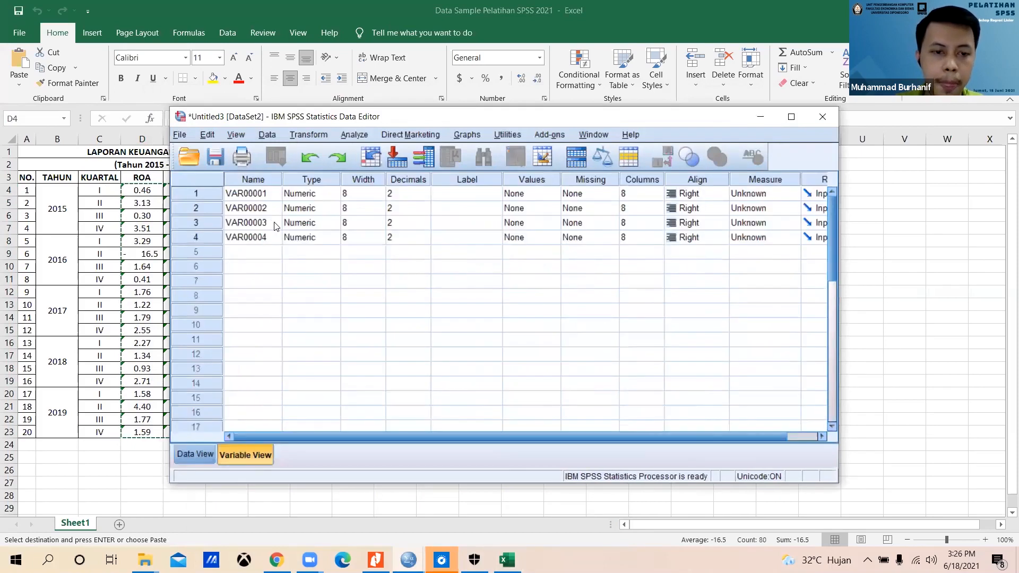
left_click(257, 194)
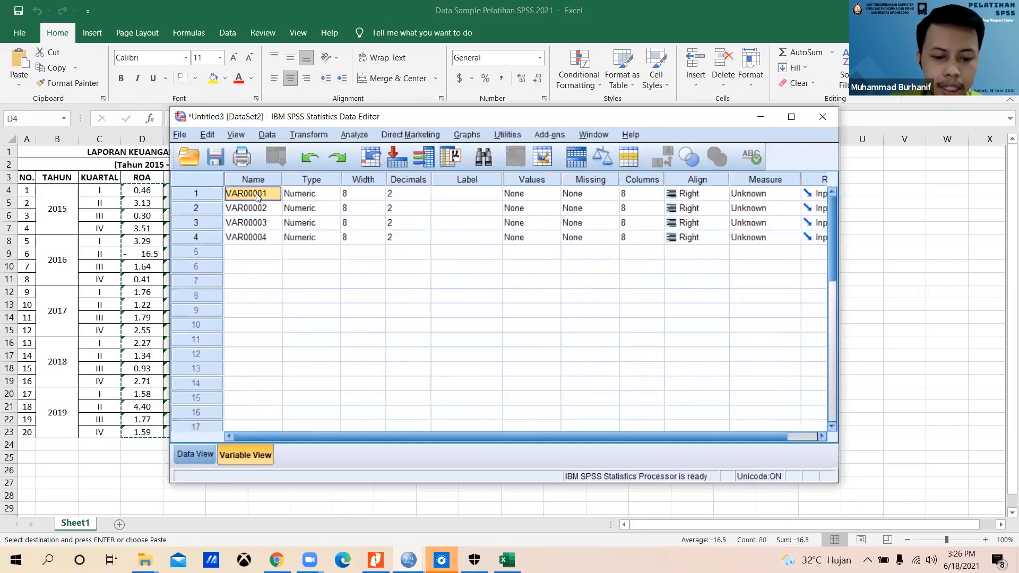
type("Y")
left_click(261, 212)
type("X1")
key("Tab")
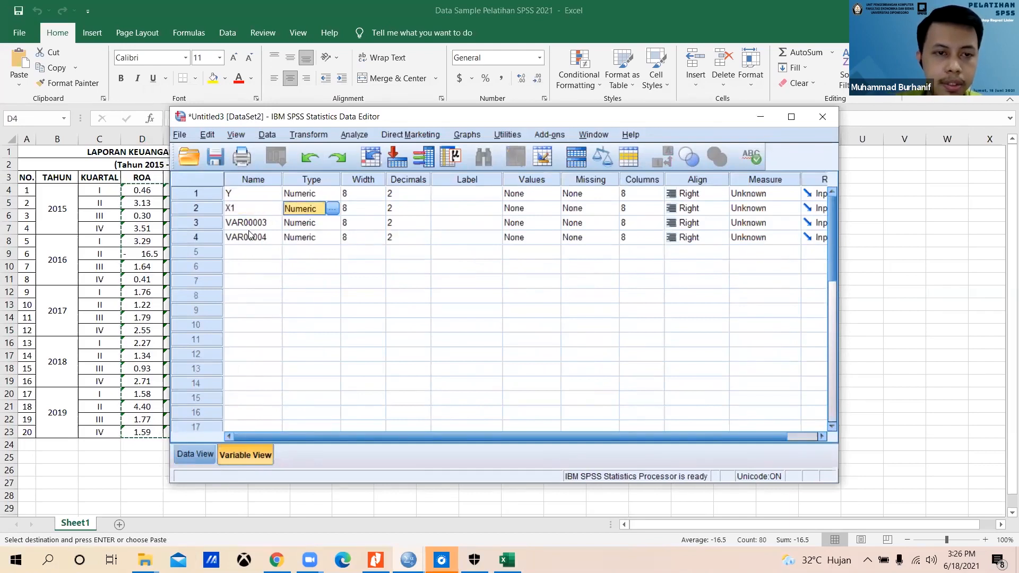
left_click(251, 235)
left_click(250, 223)
type("X2")
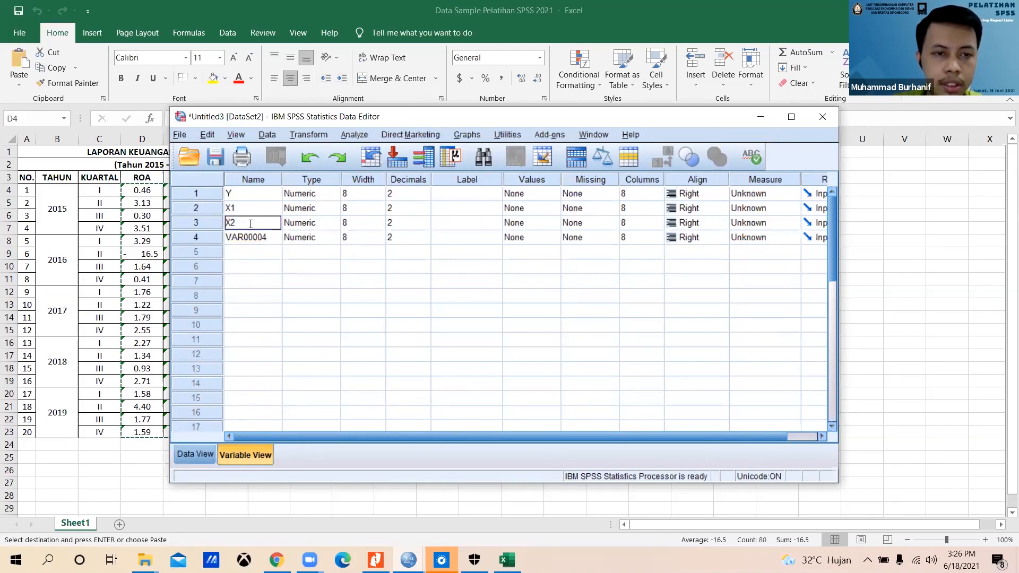
left_click(252, 237)
type("X3")
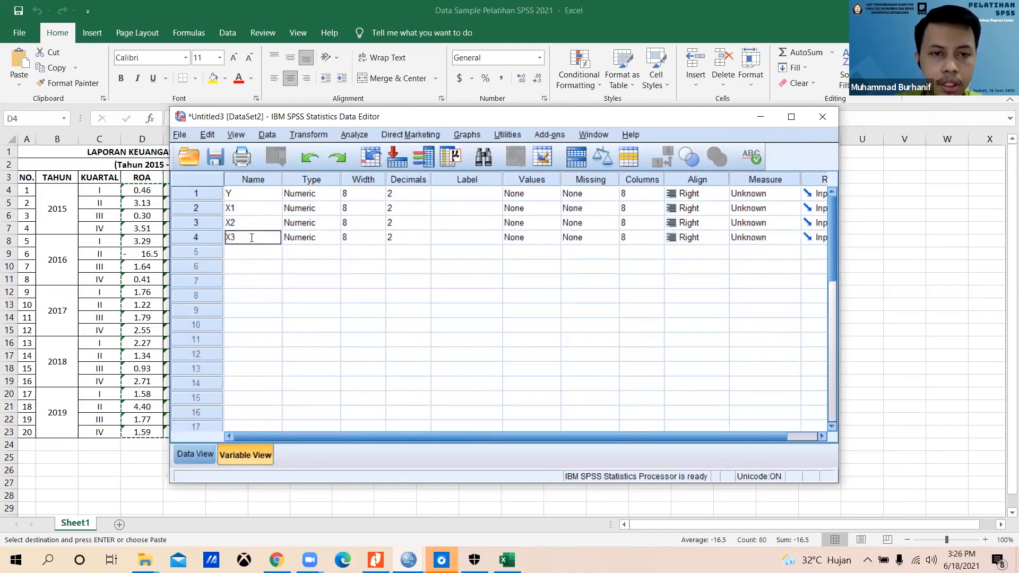
Label Y as ROA, X1 as CAR, X2 as NIM and X3 as BOPO in the new dataset, keeping the Excel headings in sight.
left_click(460, 194)
type("ROA")
left_click(454, 209)
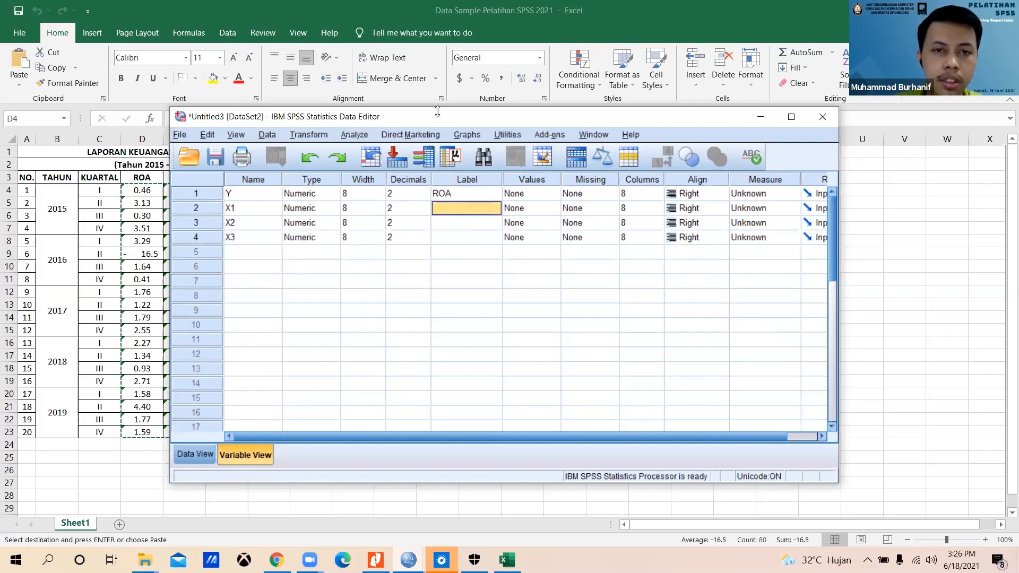
left_click_drag(437, 119, 563, 106)
type("Ca")
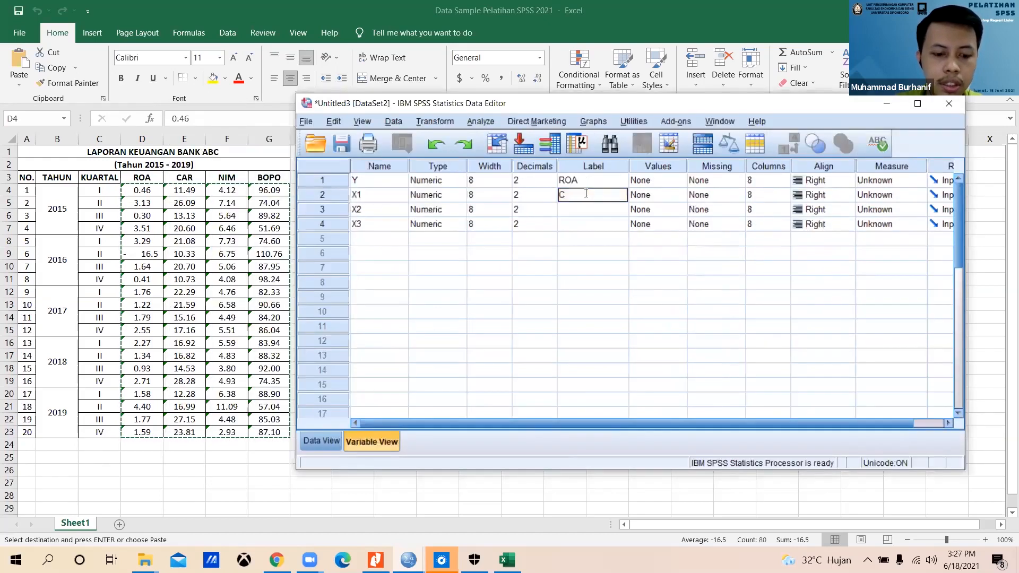
key("BackSpace")
type("a")
key("BackSpace")
type("AR")
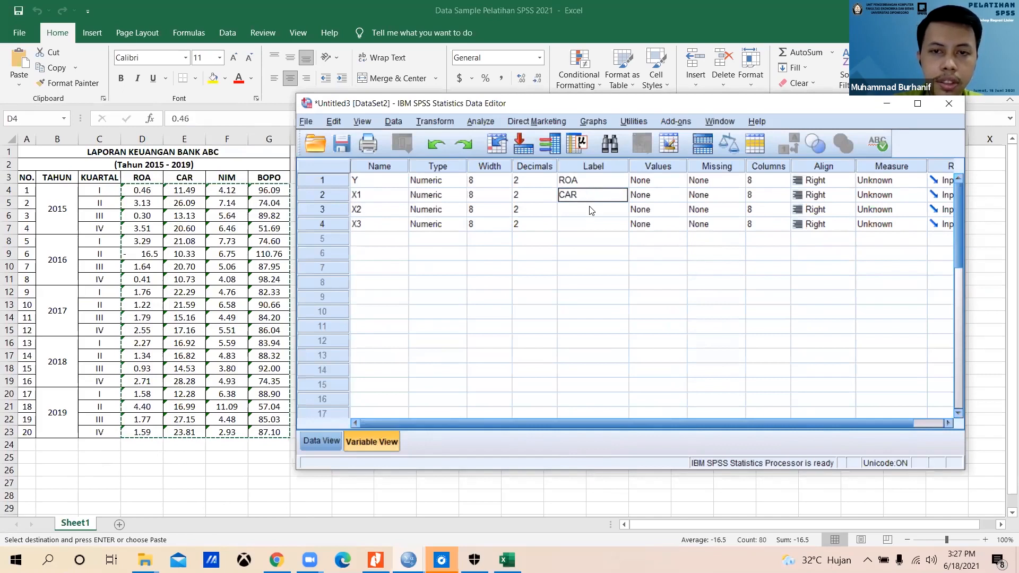
left_click(589, 206)
type("NIM")
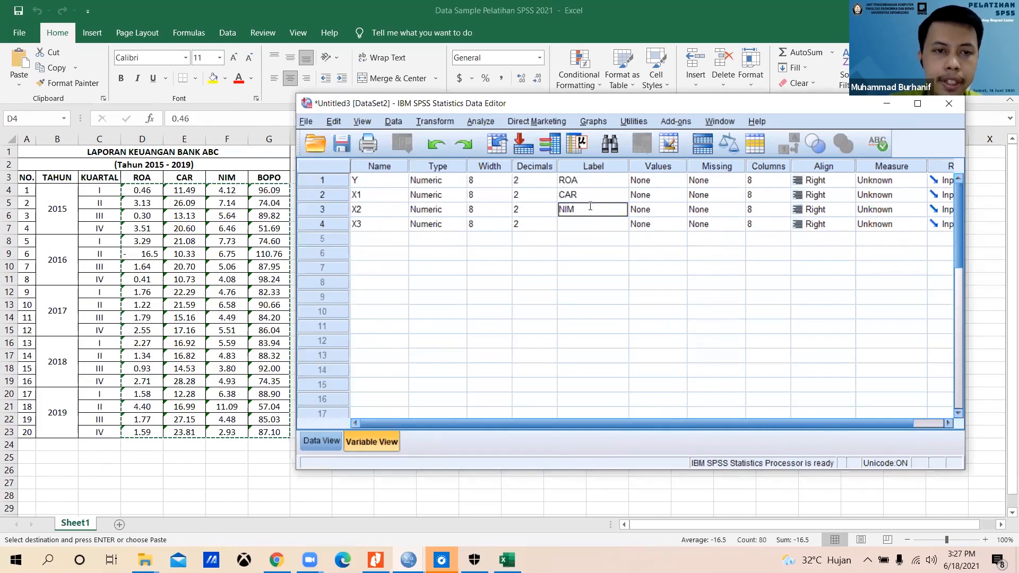
left_click(588, 228)
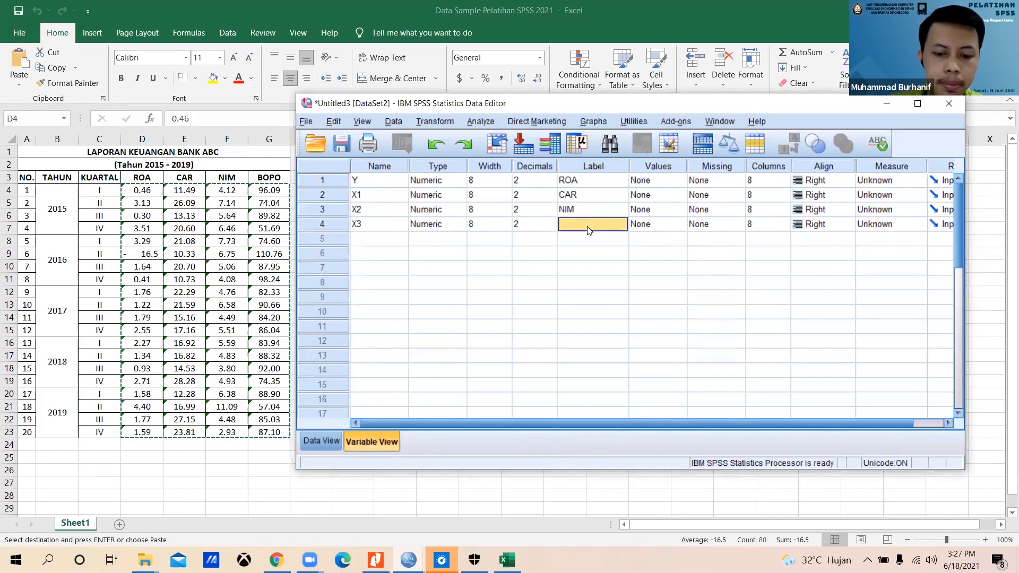
type("BOPO")
left_click(572, 254)
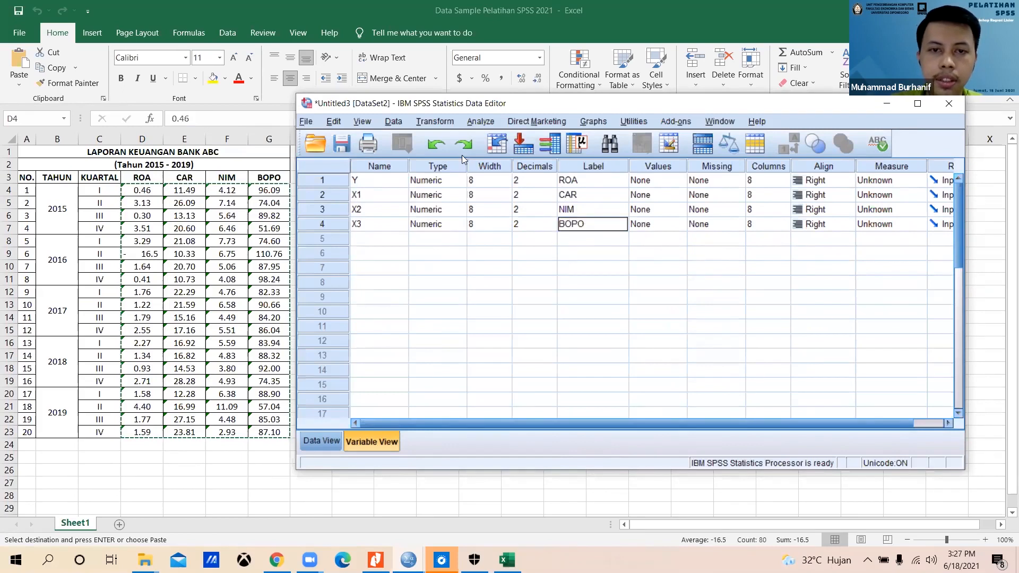
Show the case values of the new dataset and look through the available regression procedures.
left_click(322, 443)
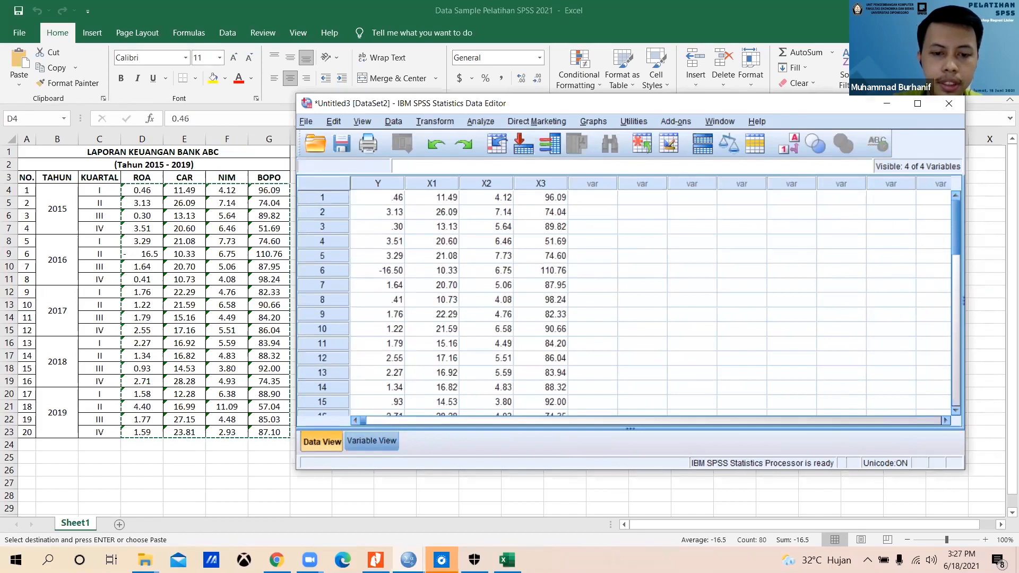
left_click_drag(480, 103, 351, 118)
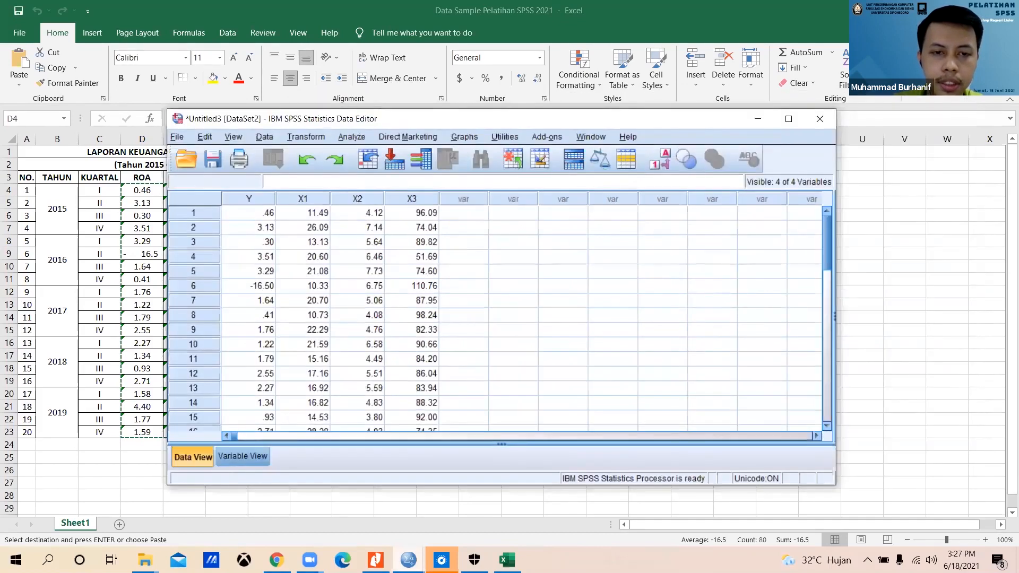
left_click(391, 245)
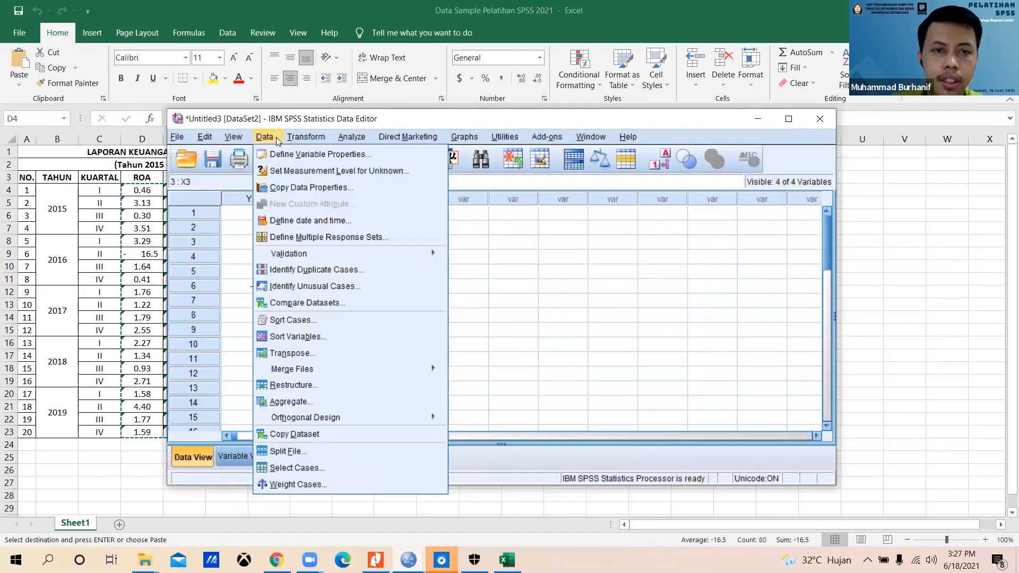
mouse_move(361, 136)
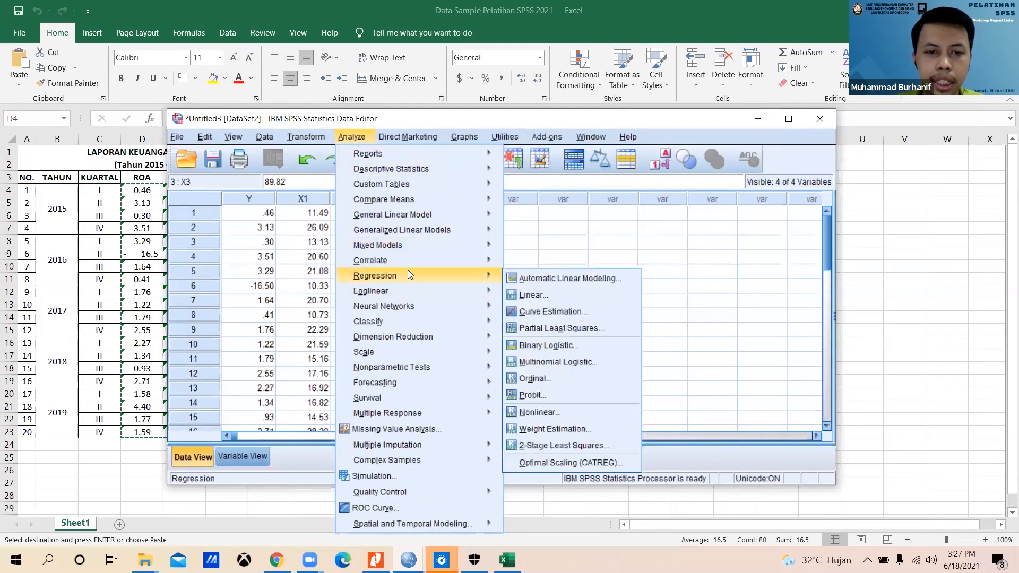
mouse_move(407, 276)
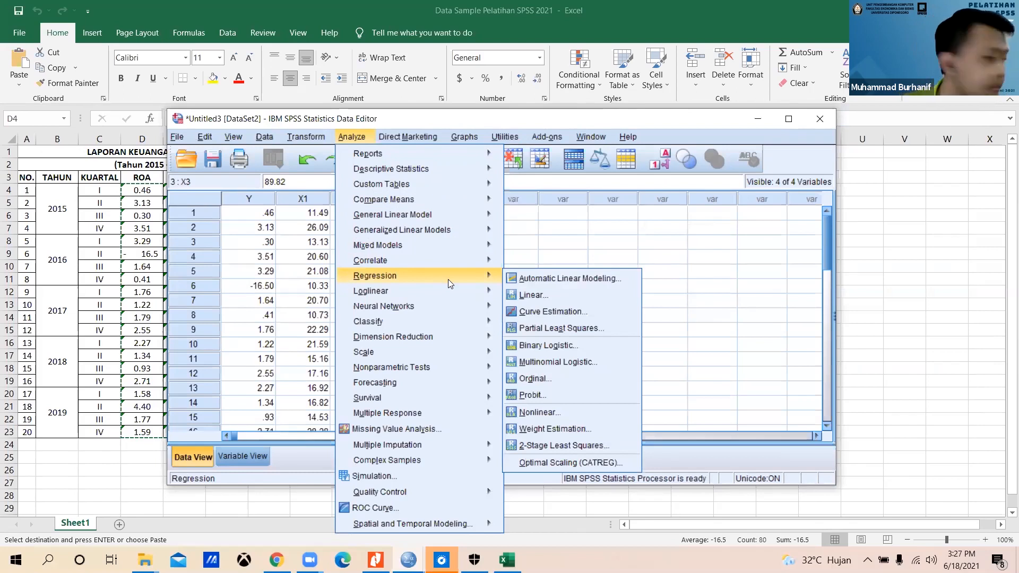
Correct the Y value of case 6 to -1.65.
left_click(260, 287)
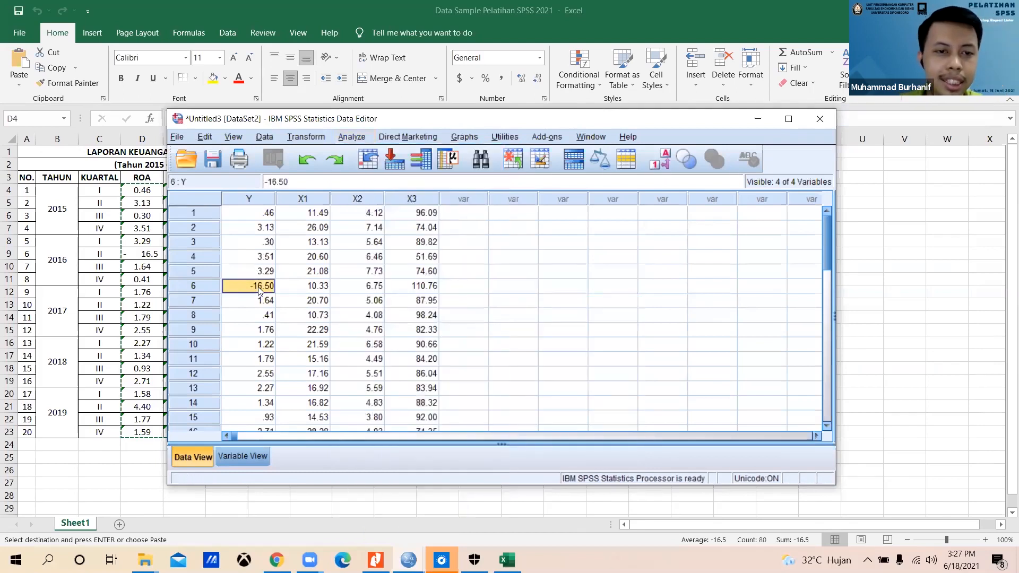
double_click(258, 285)
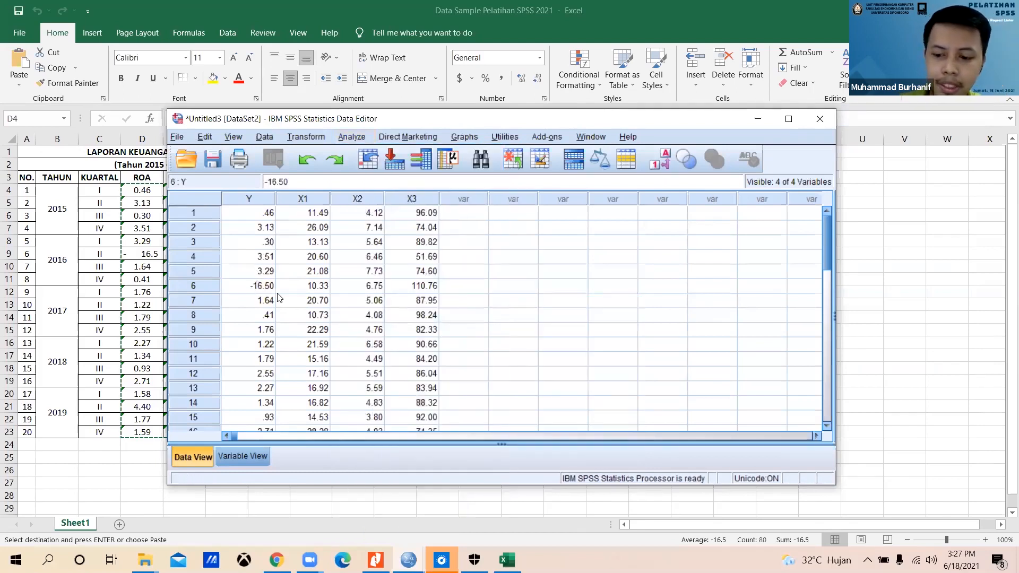
key("Right")
key("Delete")
key("Return")
left_click(291, 302)
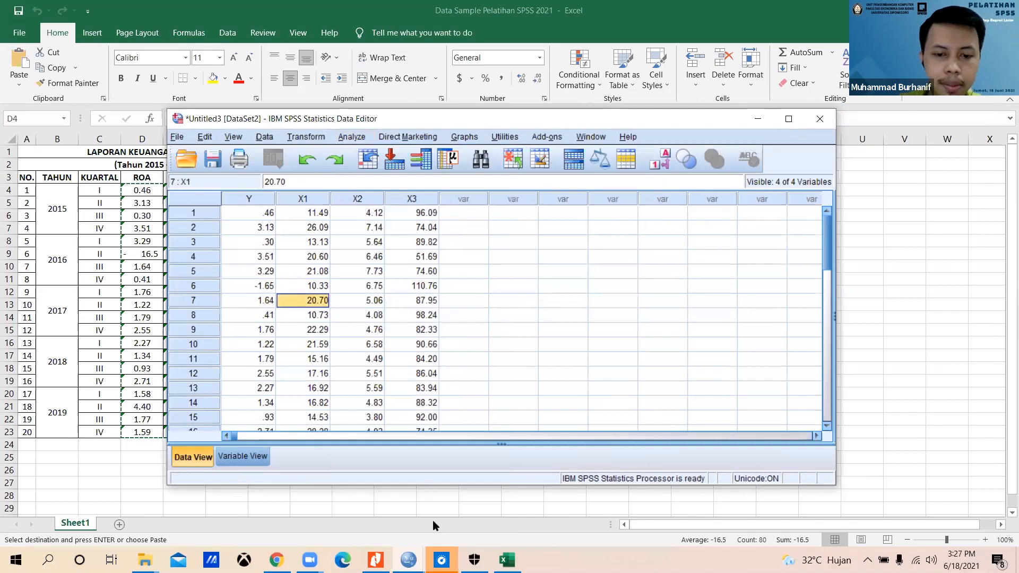
Start a Linear Regression analysis and assign ROA [Y] as the dependent variable.
left_click(352, 137)
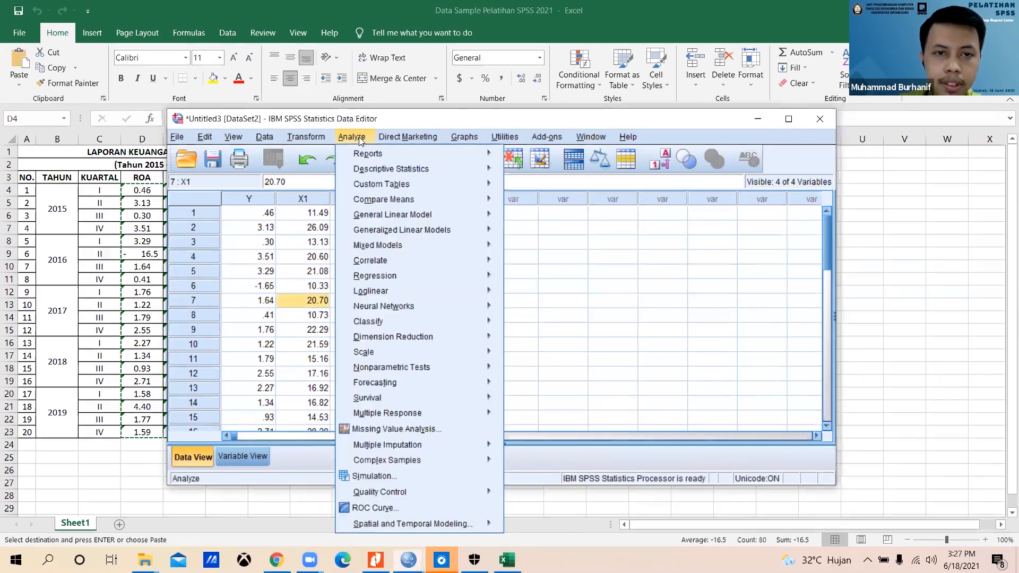
mouse_move(451, 271)
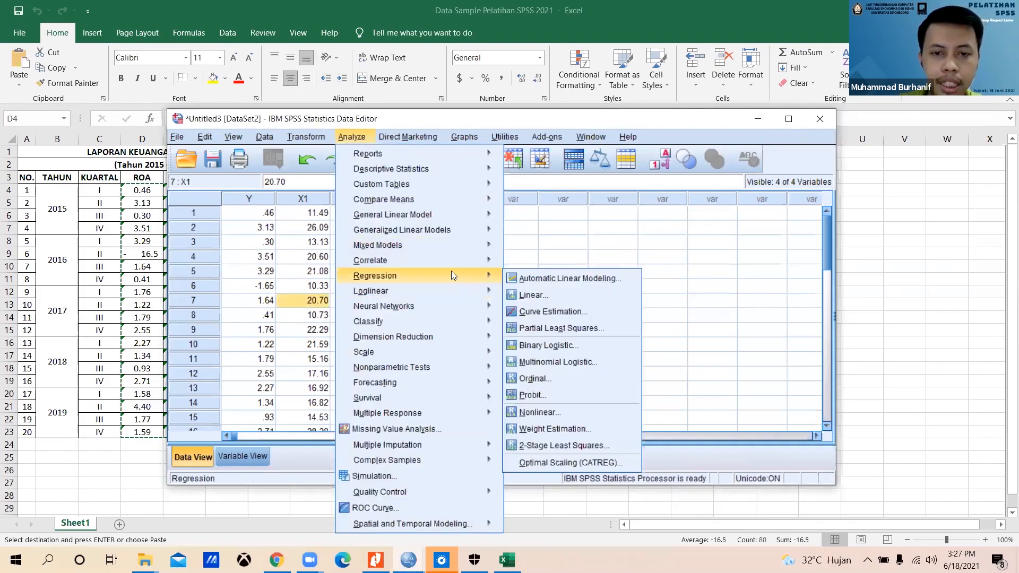
left_click(541, 293)
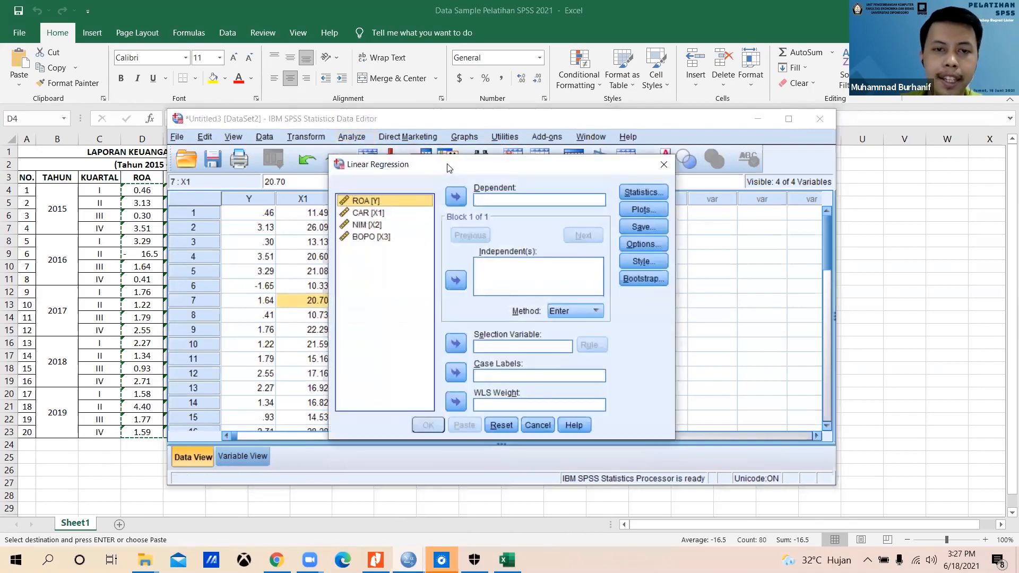
left_click_drag(450, 165, 432, 154)
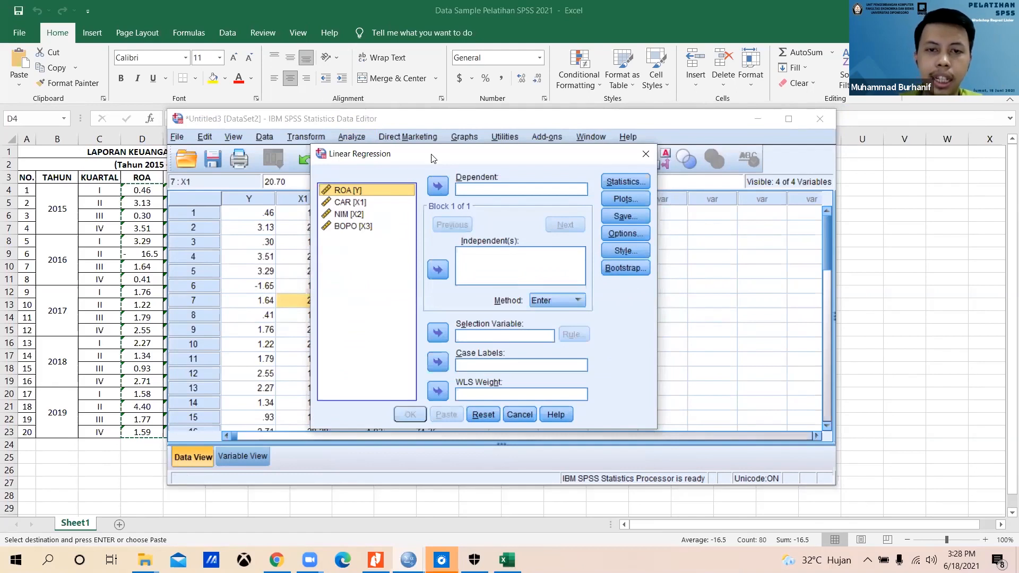
left_click(478, 191)
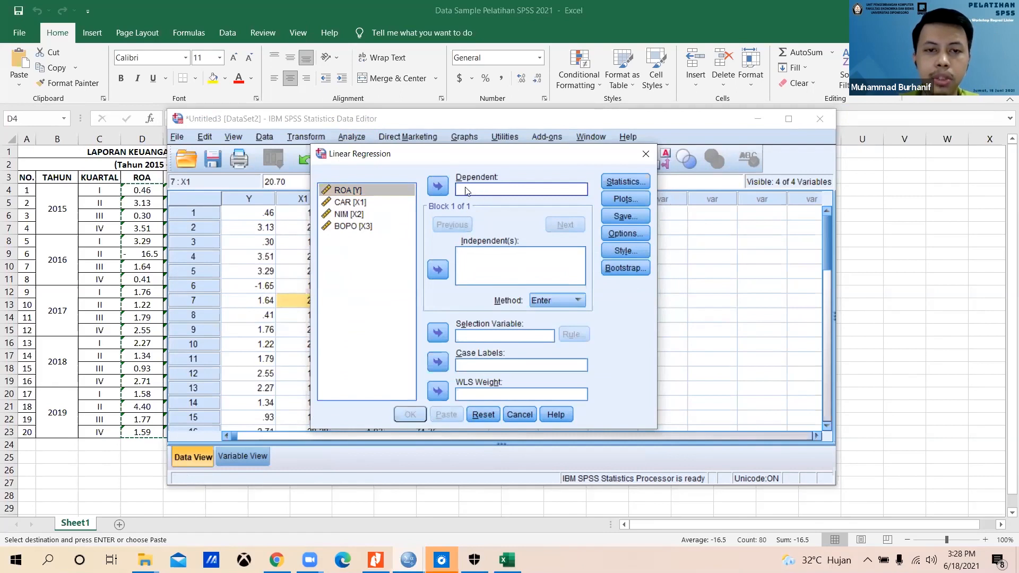
left_click(372, 189)
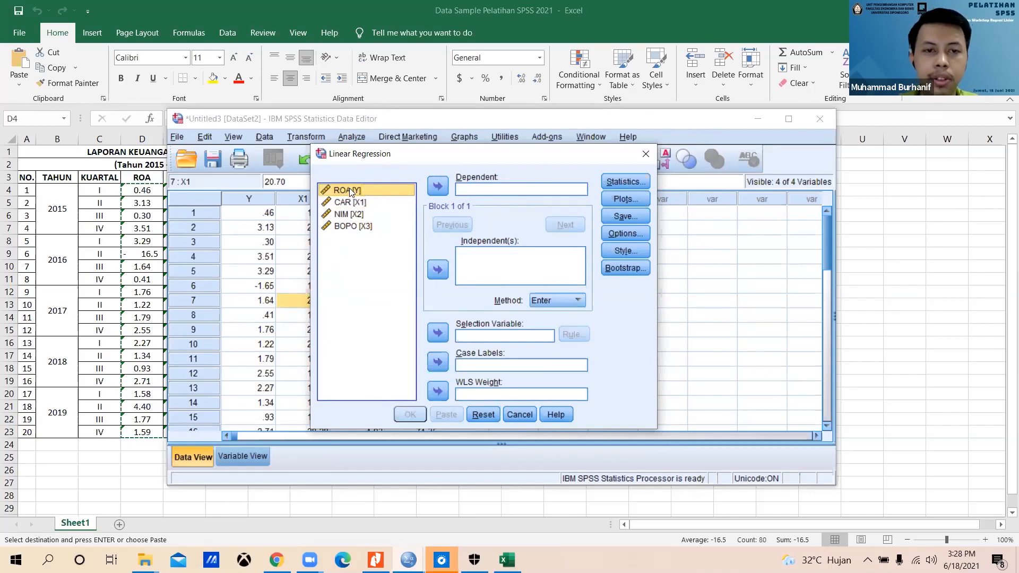
left_click(438, 186)
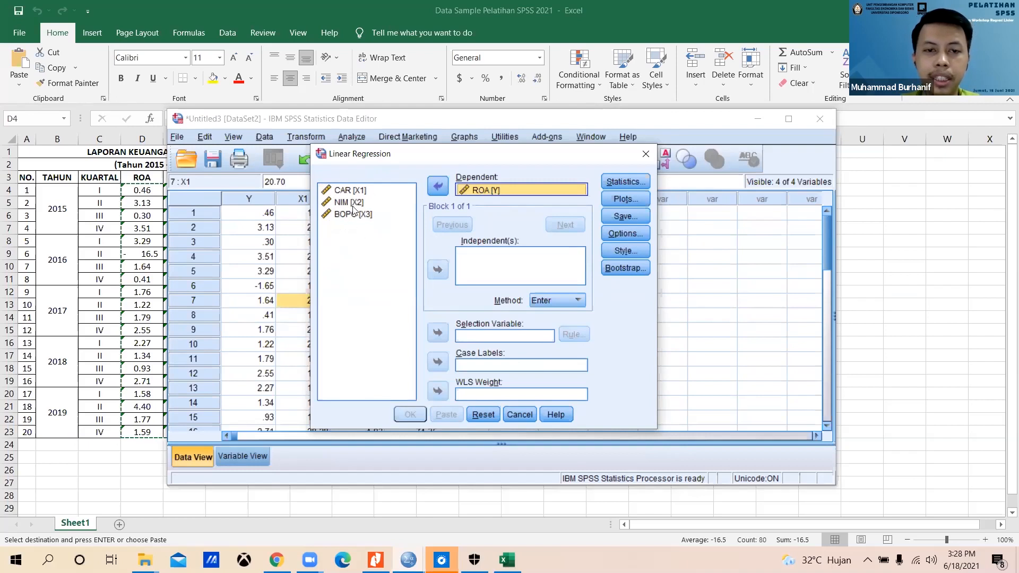
Add CAR [X1], NIM [X2] and BOPO [X3] as independent variables with the Enter method and run the regression.
left_click(493, 269)
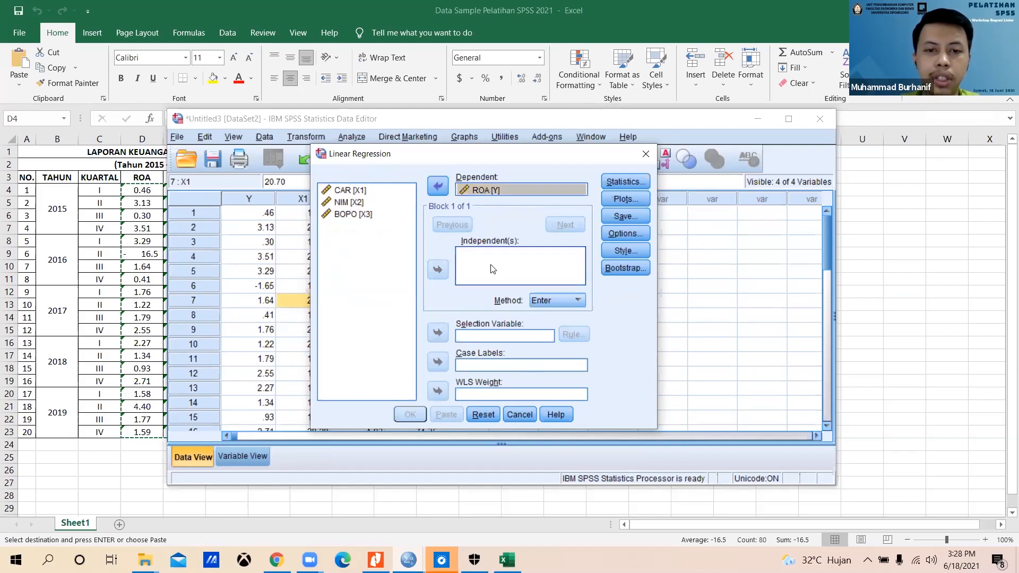
left_click(361, 191)
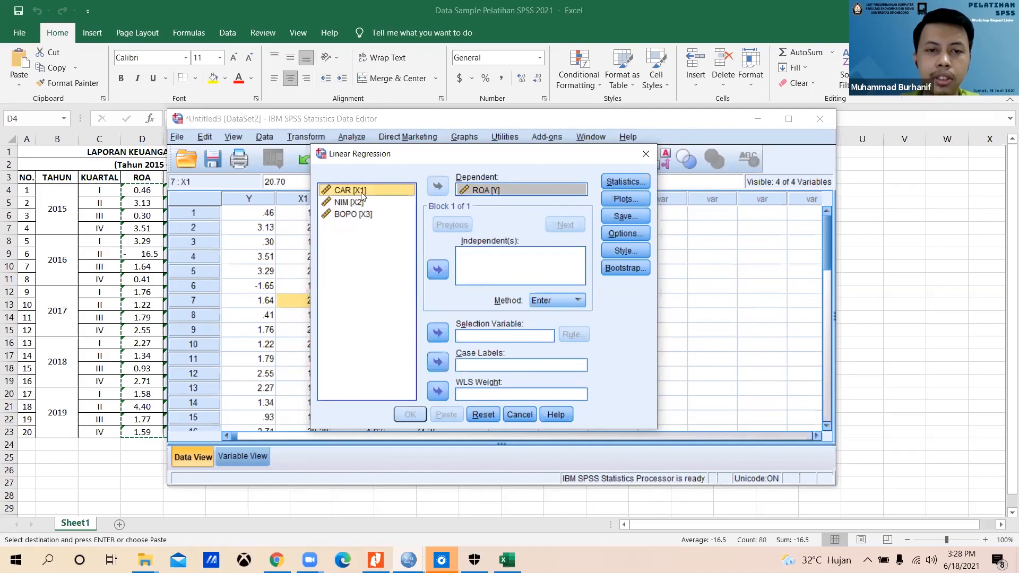
left_click(438, 271)
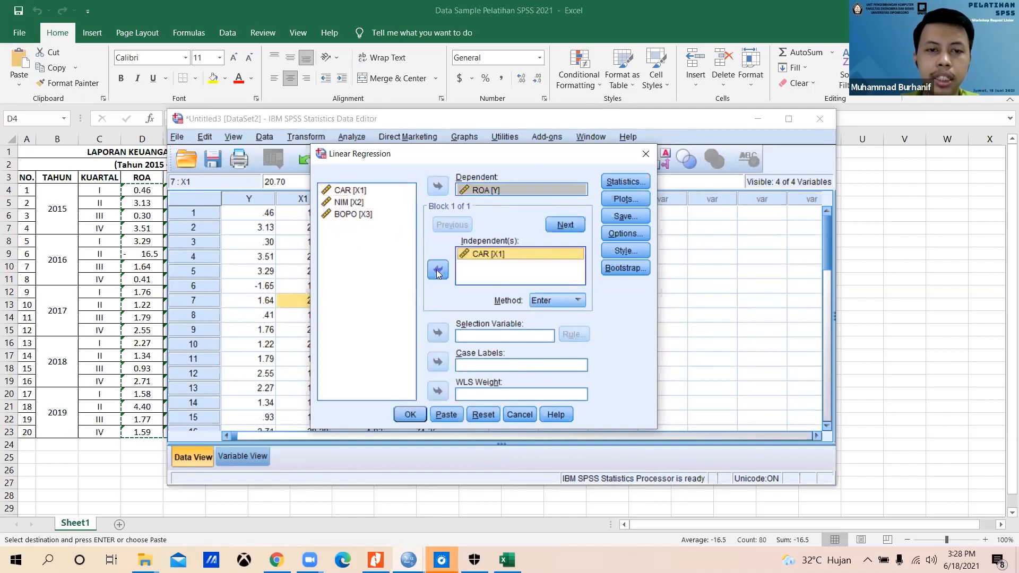
left_click(438, 271)
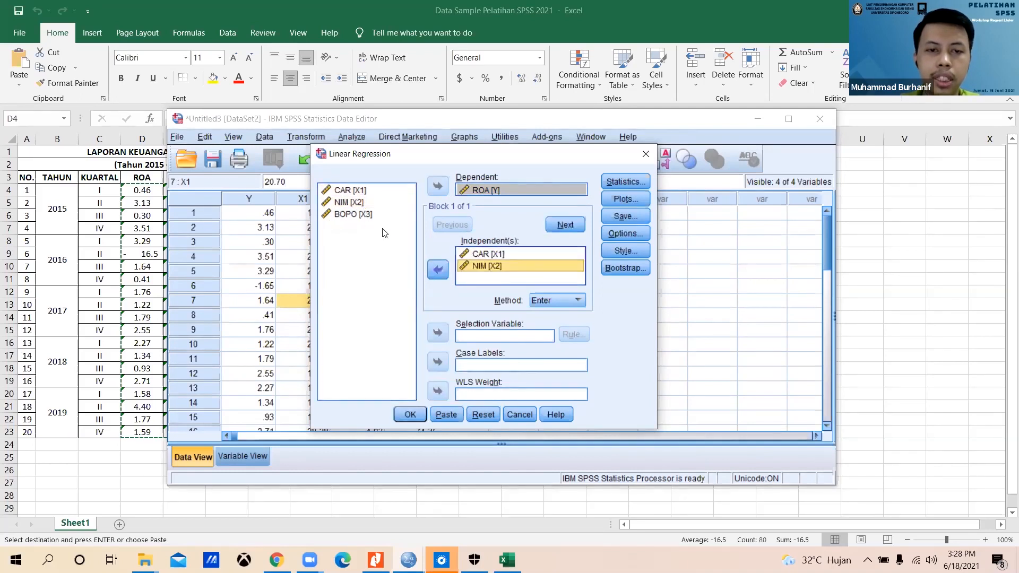
left_click(438, 271)
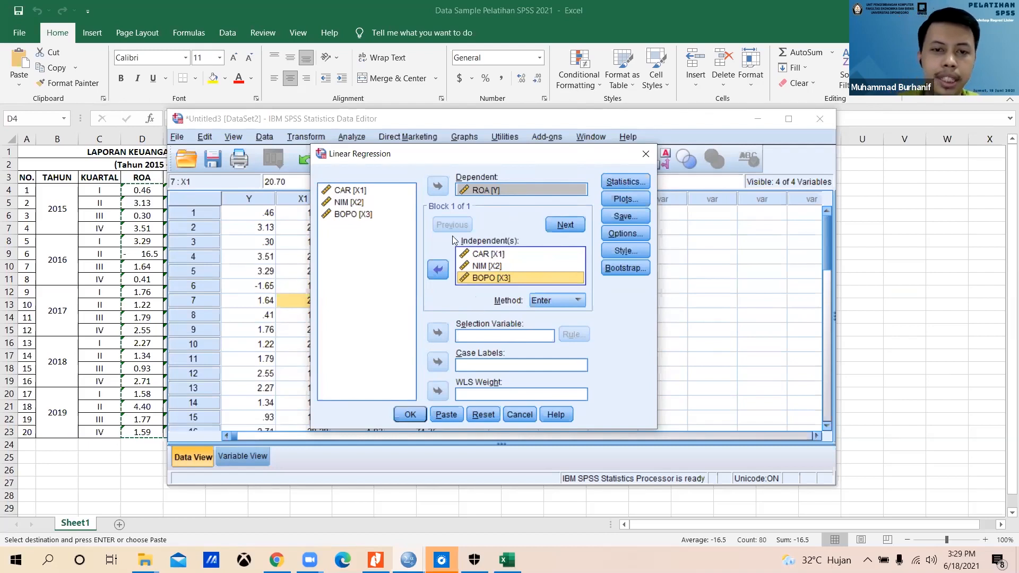
left_click(412, 416)
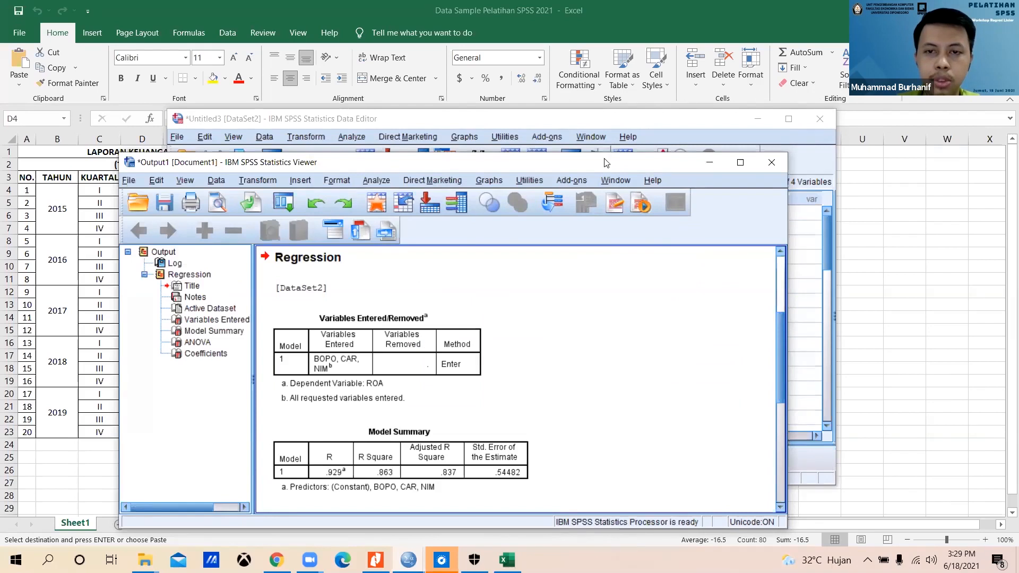
Review the regression output from the syntax log through the Model Summary, ANOVA and Coefficients tables.
left_click_drag(606, 162, 621, 107)
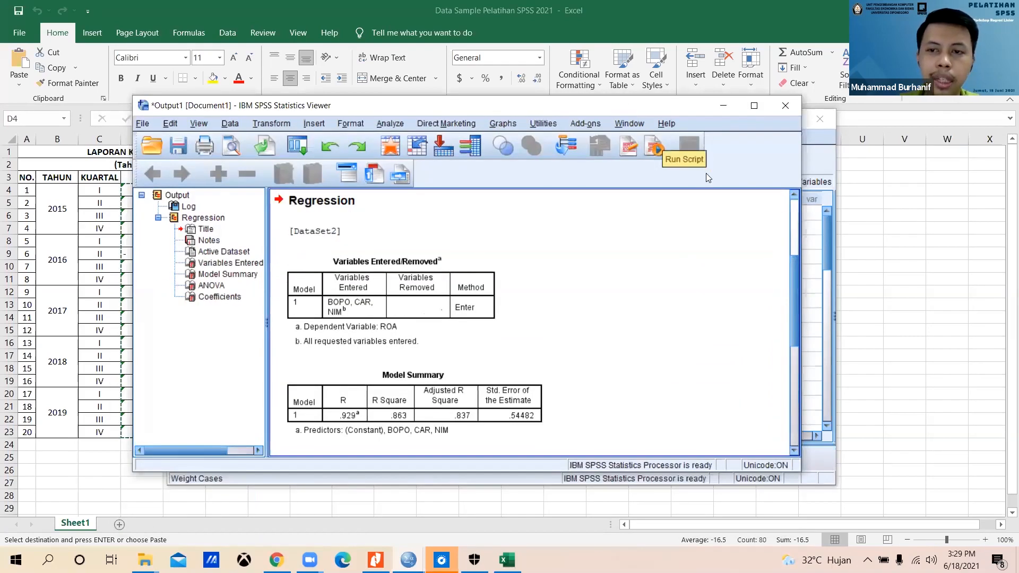
scroll(795, 214, "up", 3)
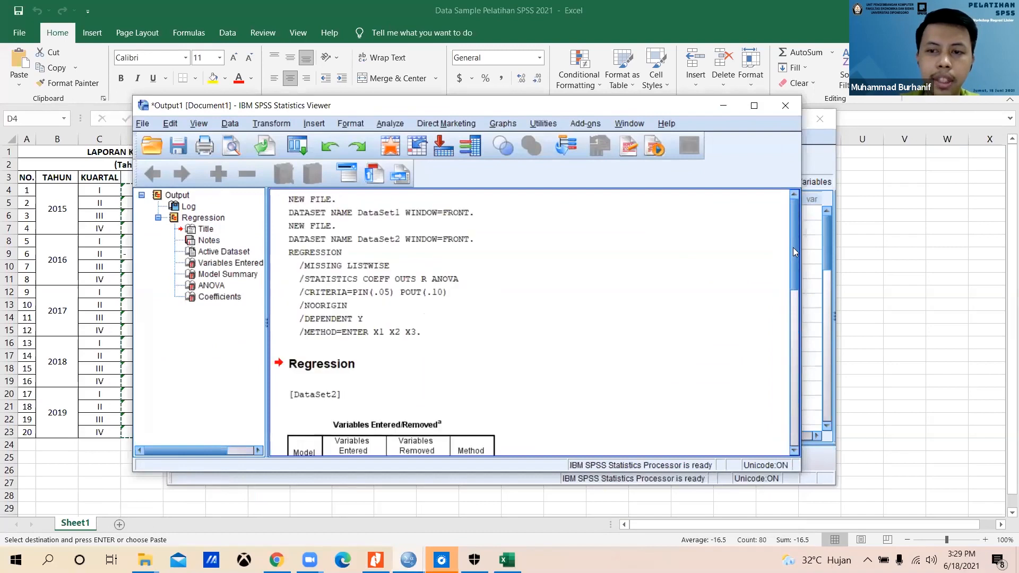
left_click(794, 313)
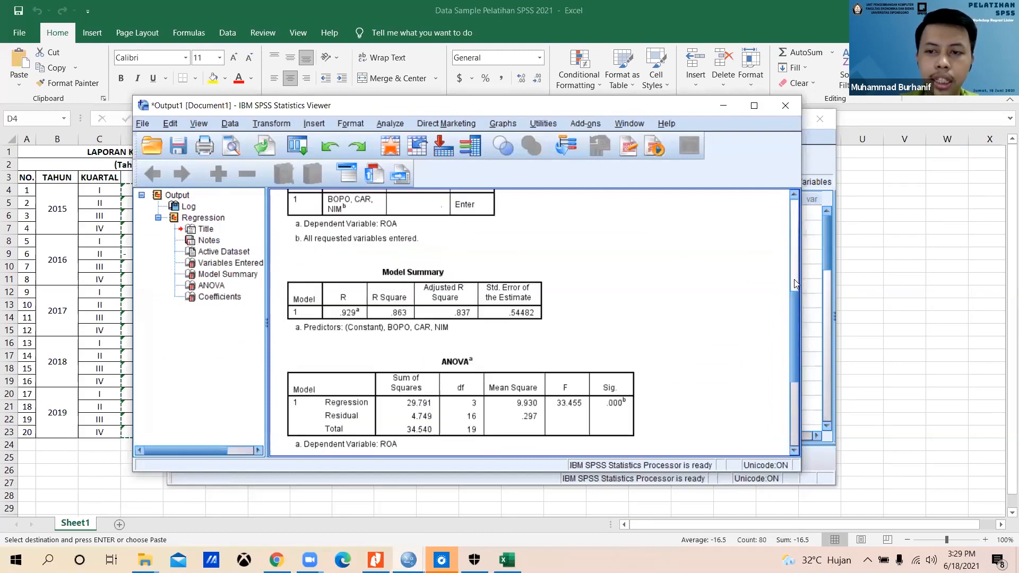
left_click(796, 279)
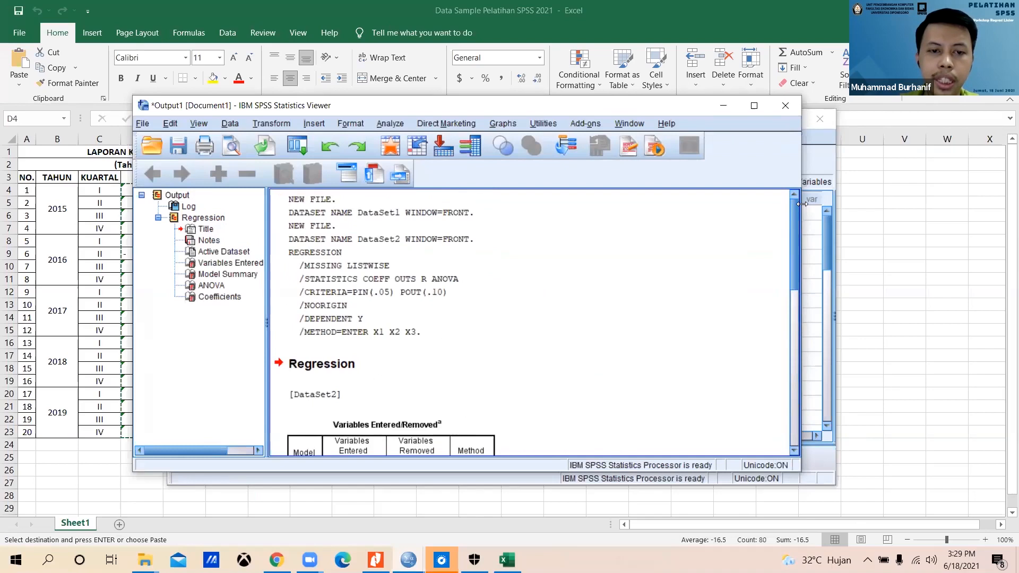
scroll(796, 286, "down", 2)
left_click_drag(795, 285, 793, 338)
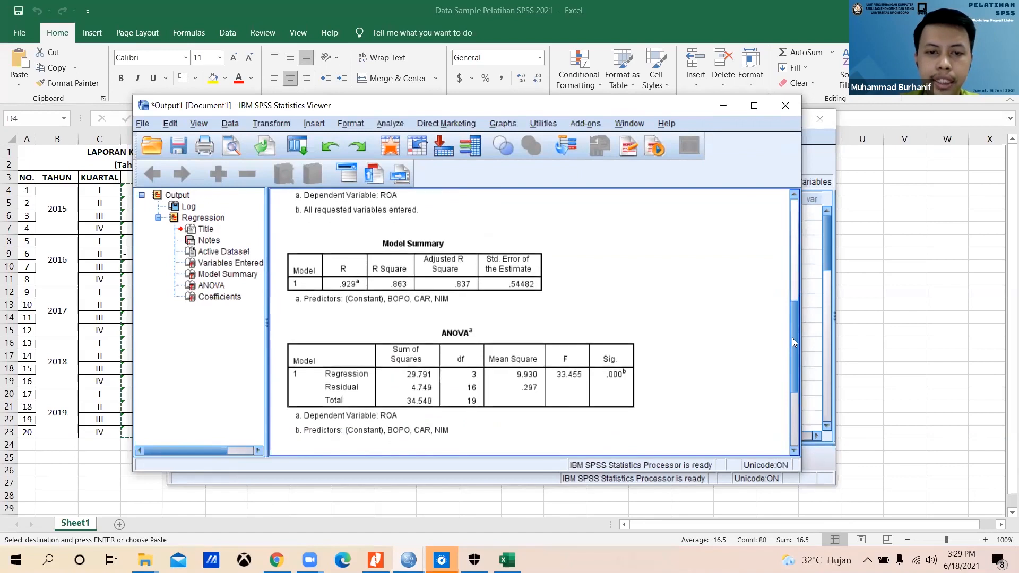
left_click(453, 291)
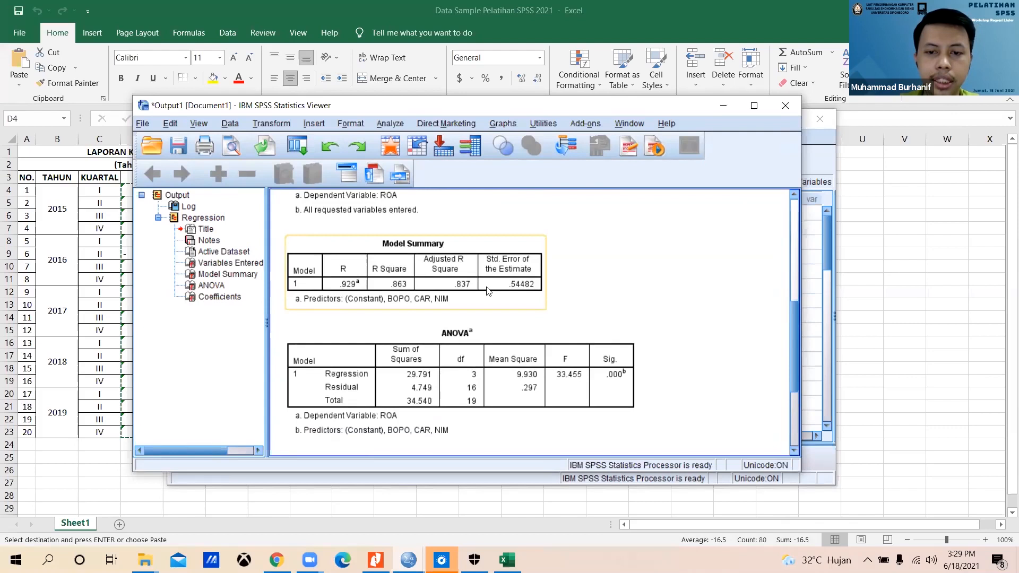
left_click(549, 356)
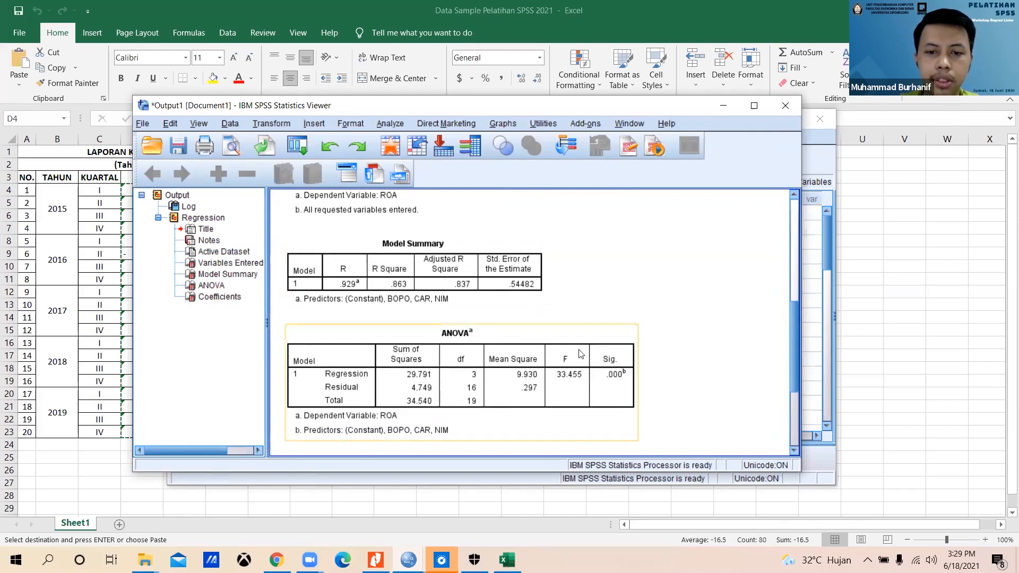
left_click_drag(797, 320, 779, 380)
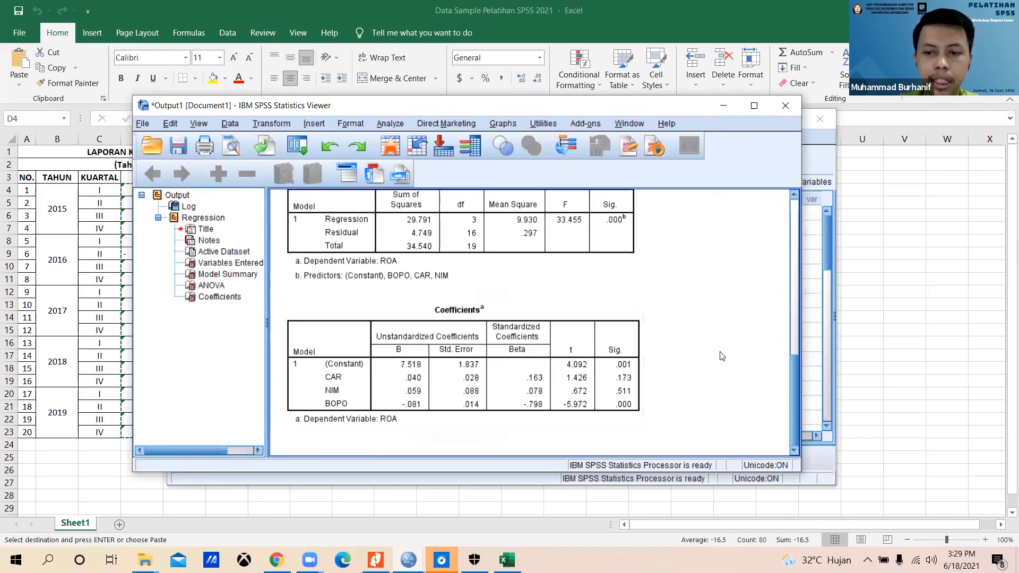
mouse_move(792, 366)
left_mouse_down()
mouse_move(793, 350)
mouse_move(791, 374)
left_mouse_up()
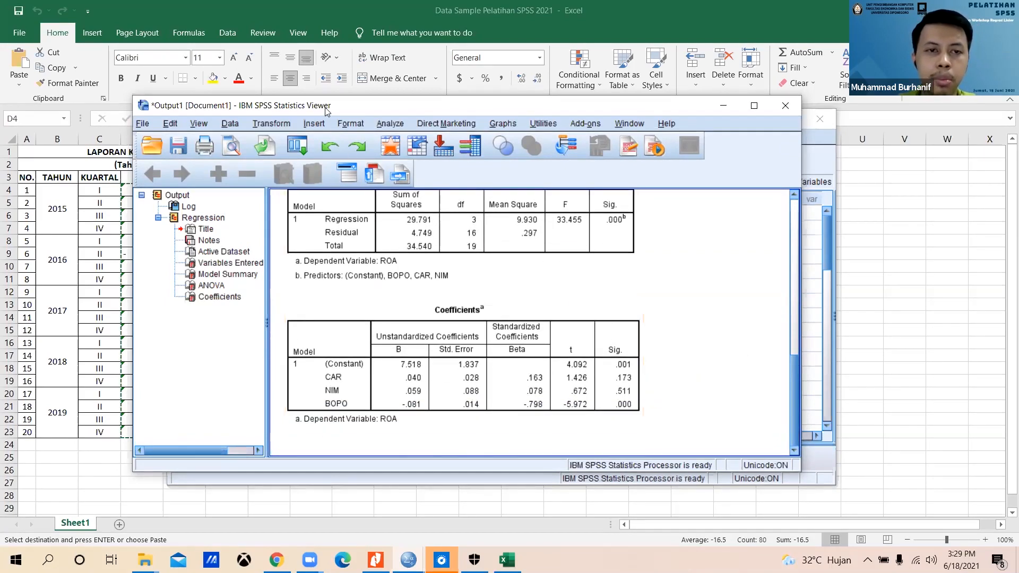
Move the output viewer and data editor windows apart and bring the regression output to the front.
left_click_drag(324, 106, 320, 191)
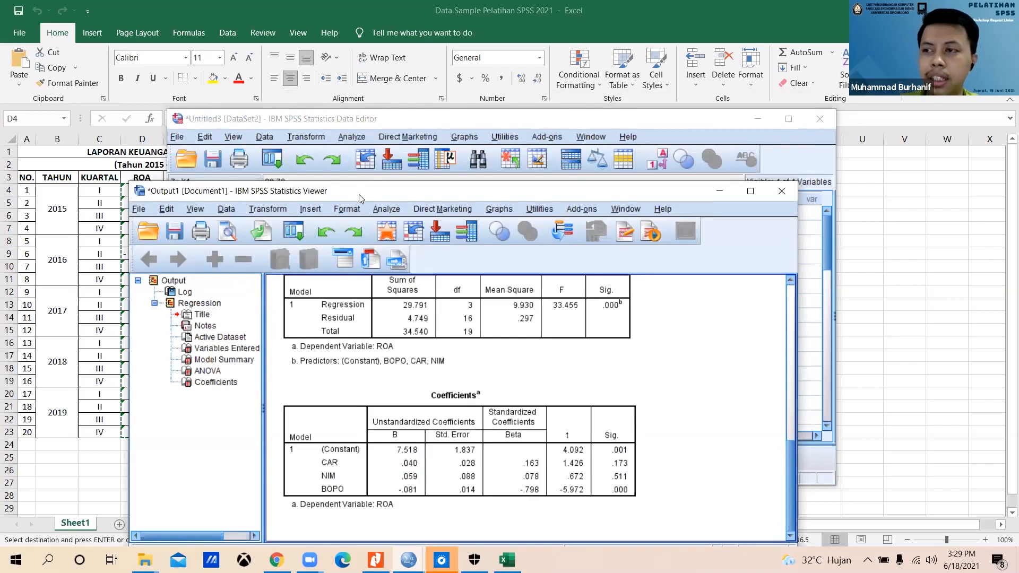
left_click(375, 121)
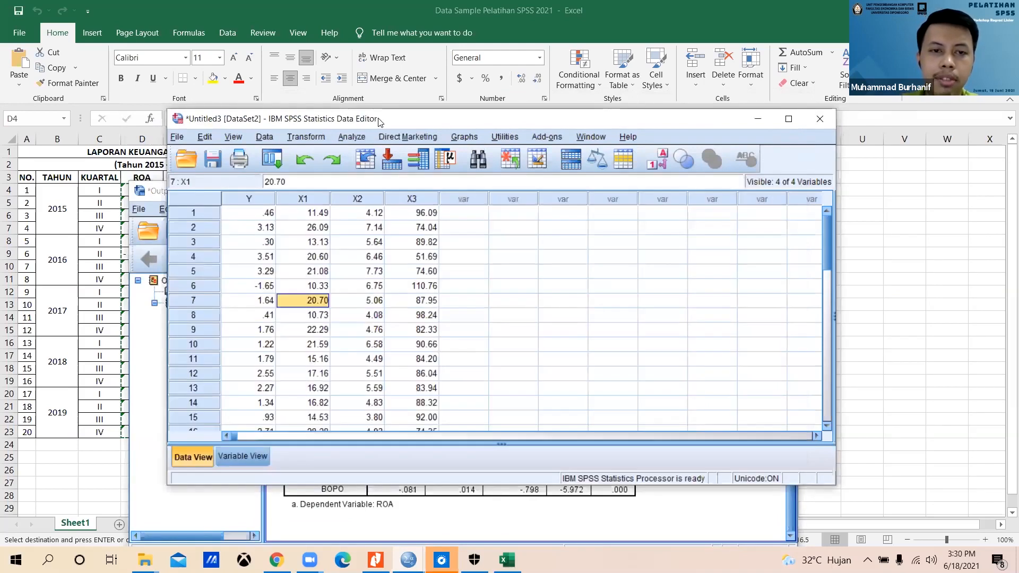
left_click_drag(380, 123, 573, 120)
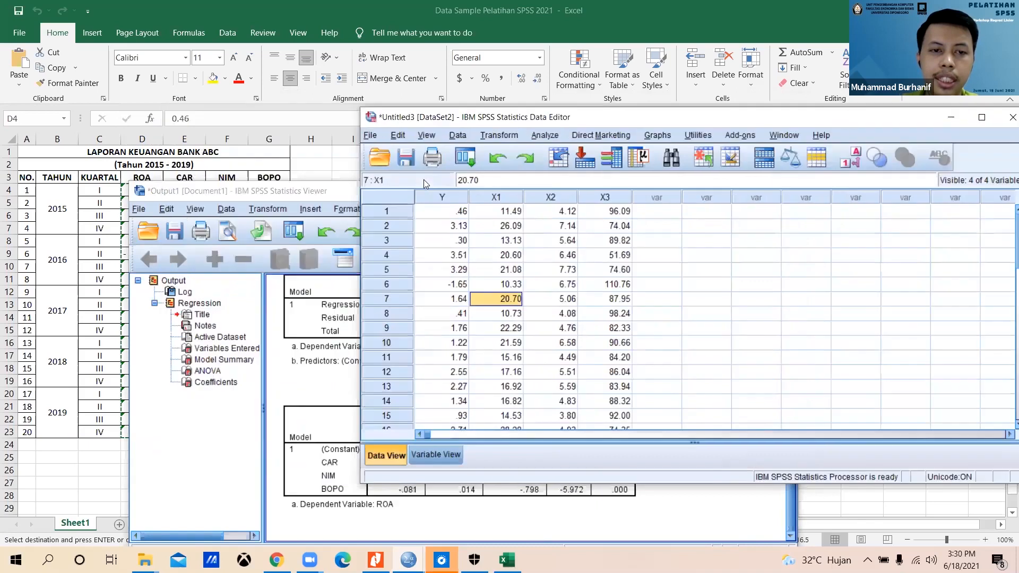
left_click(340, 191)
left_click_drag(272, 118, 252, 112)
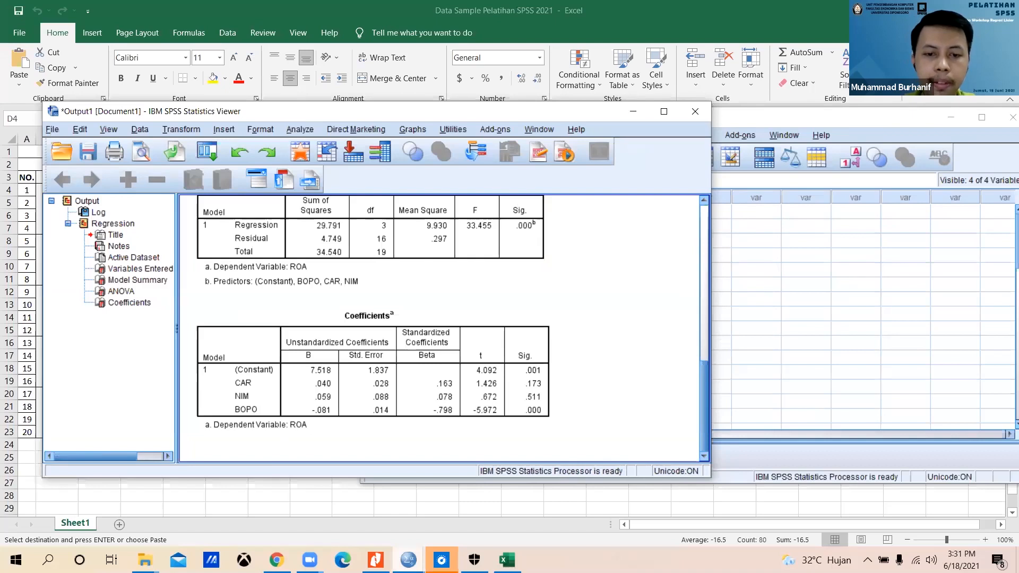
Switch to the Untitled3 [DataSet2] data editor and reopen the Linear Regression setup.
left_click(408, 560)
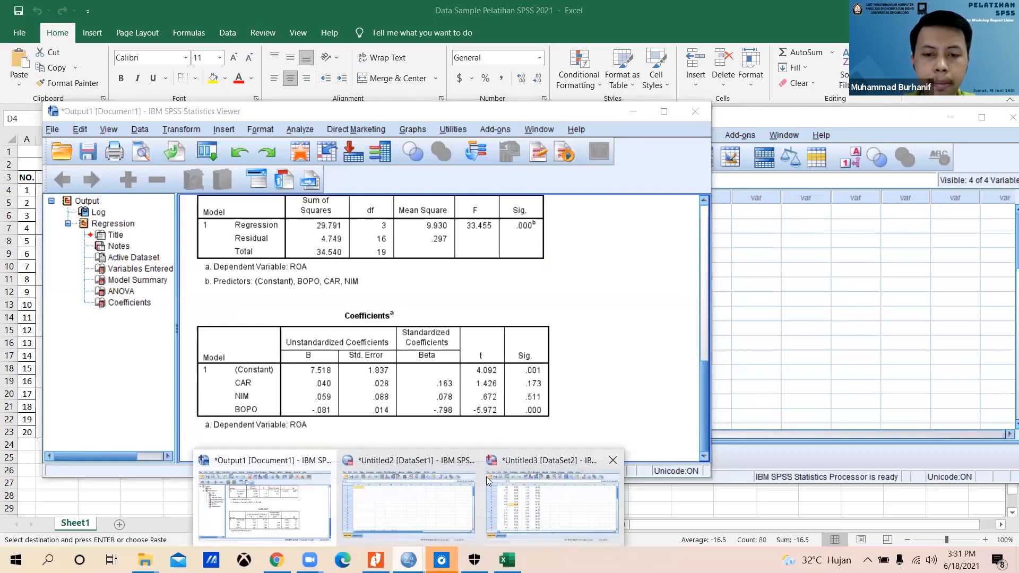
left_click(517, 484)
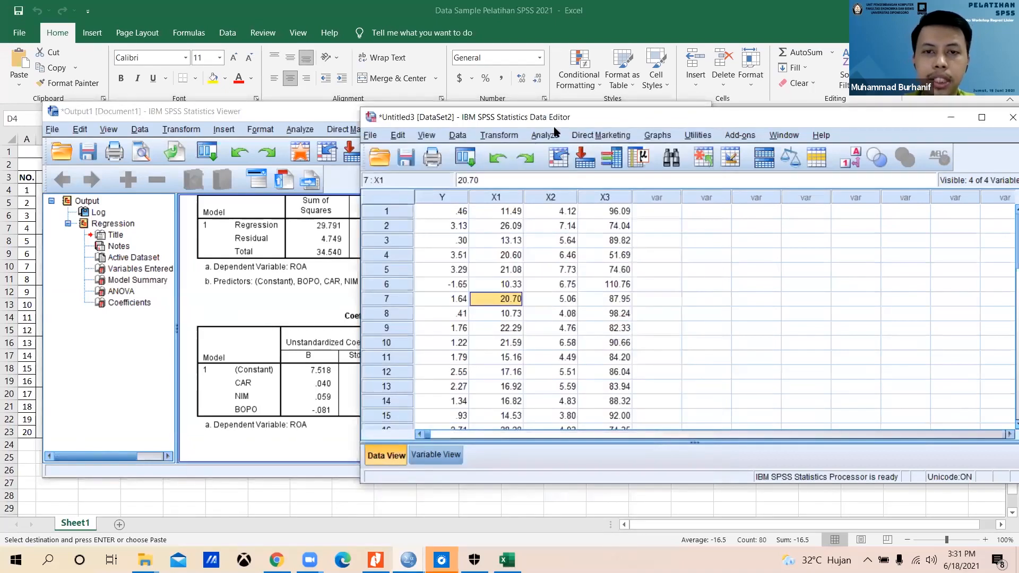
left_click_drag(454, 109, 238, 99)
left_click(335, 125)
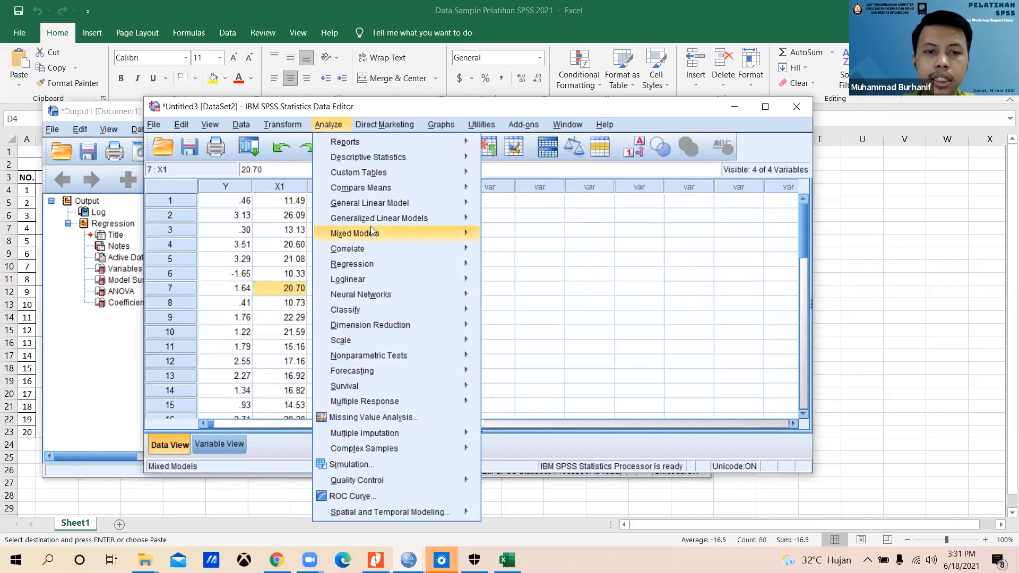
mouse_move(419, 265)
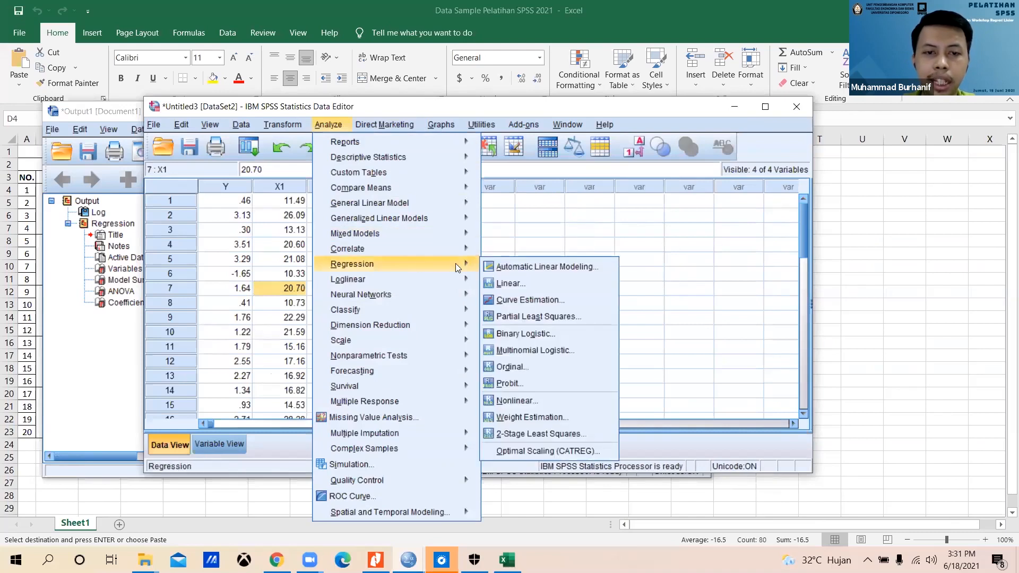
left_click(508, 282)
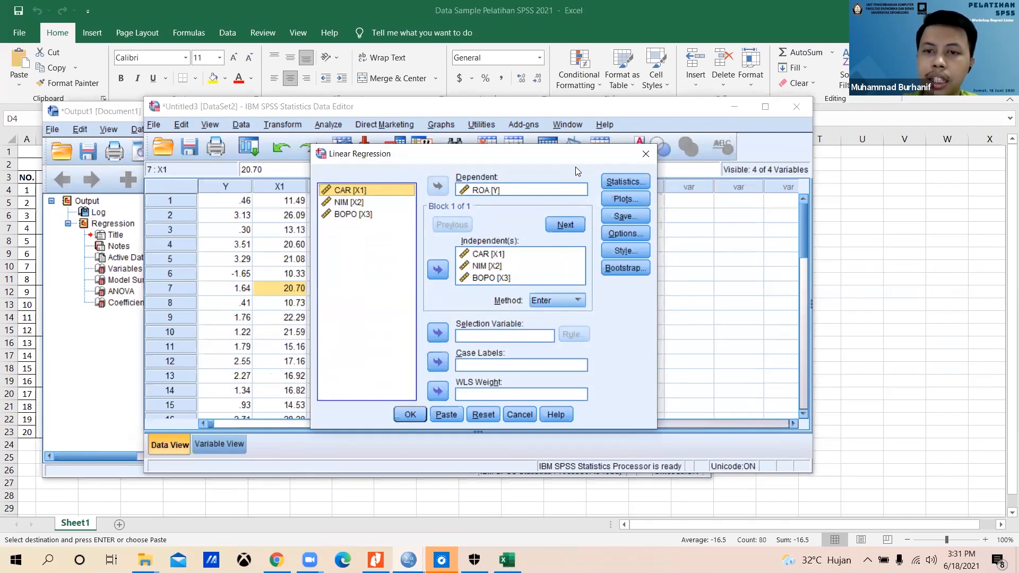
Add Descriptives, Collinearity diagnostics and Durbin-Watson to the regression statistics, keeping Estimates and Model fit selected.
left_click(625, 183)
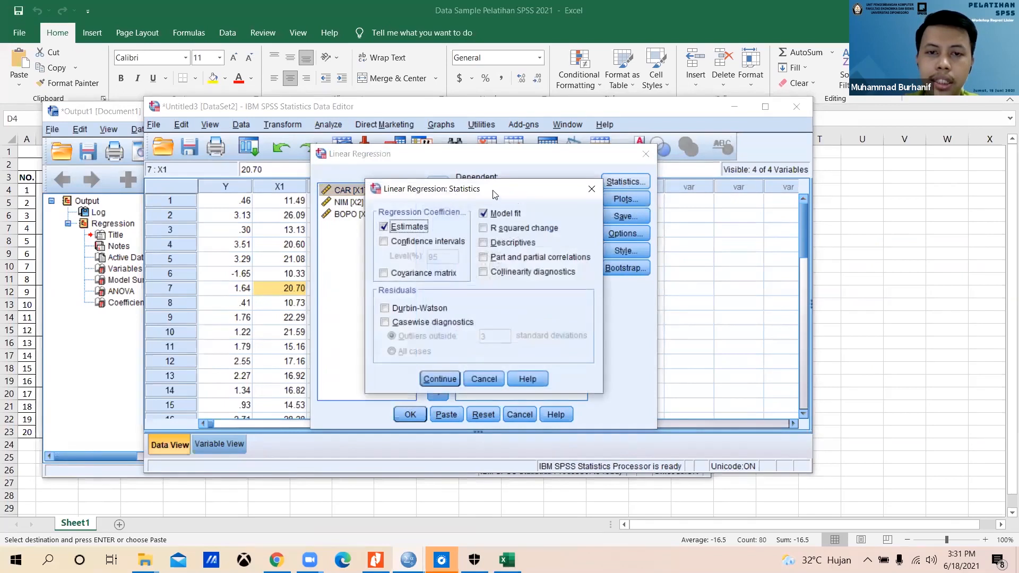
left_click_drag(492, 188, 477, 182)
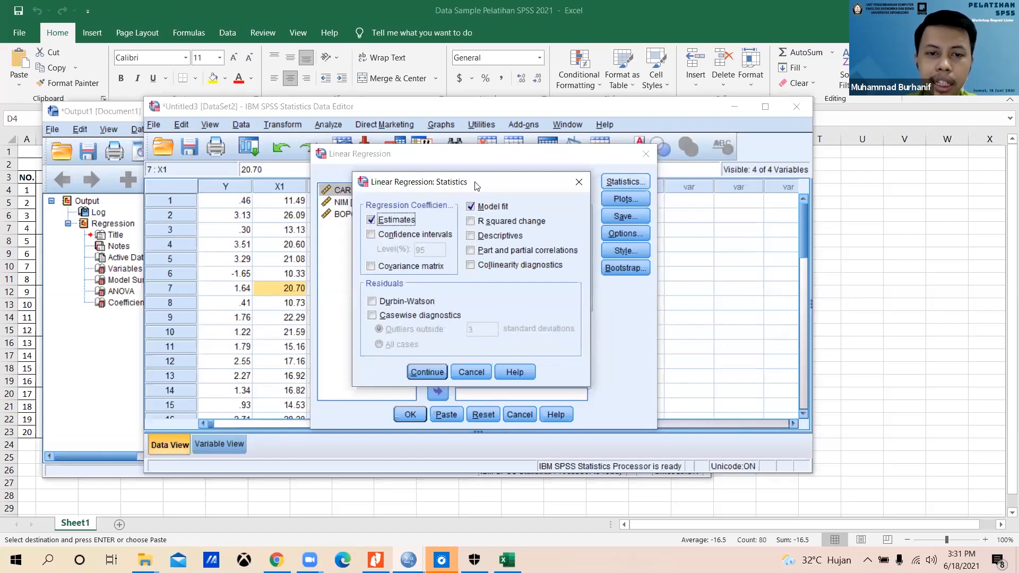
left_click_drag(475, 182, 475, 189)
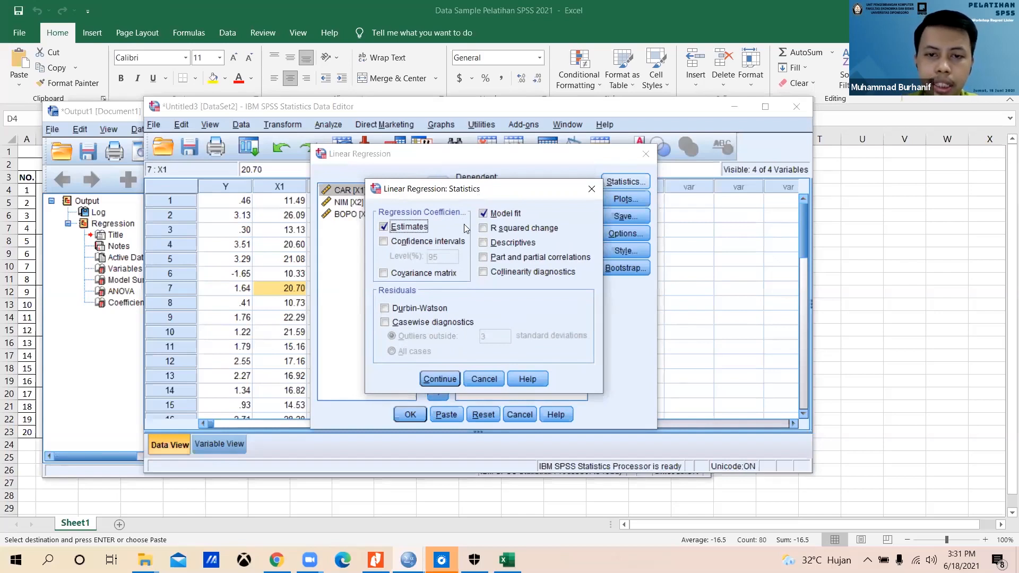
left_click(484, 243)
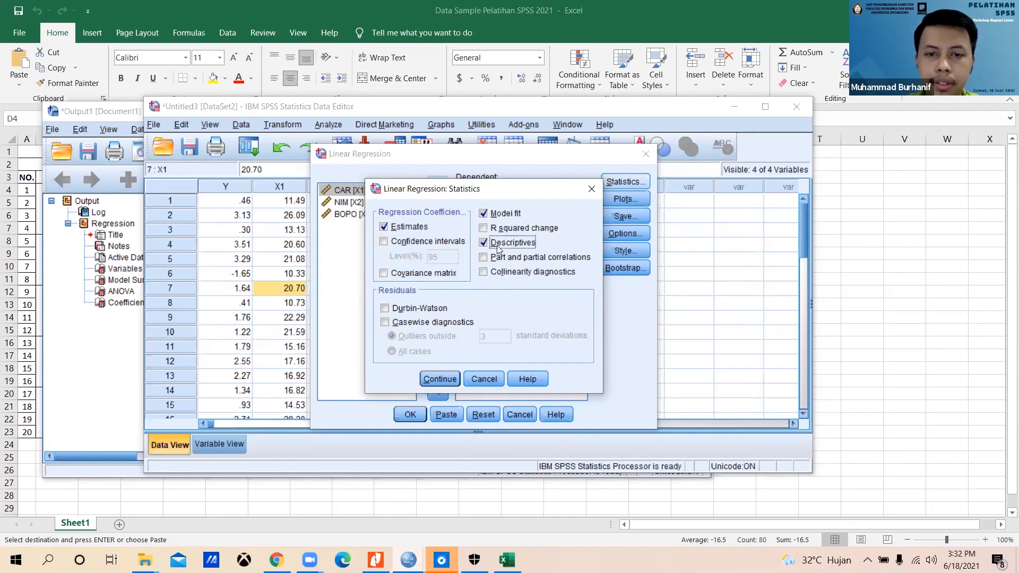
left_click(489, 272)
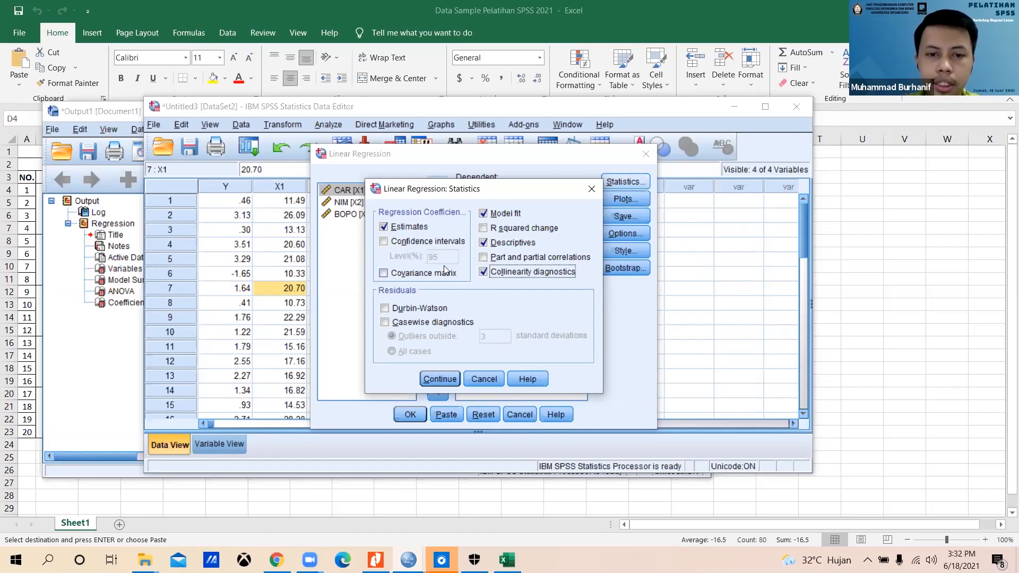
left_click(430, 309)
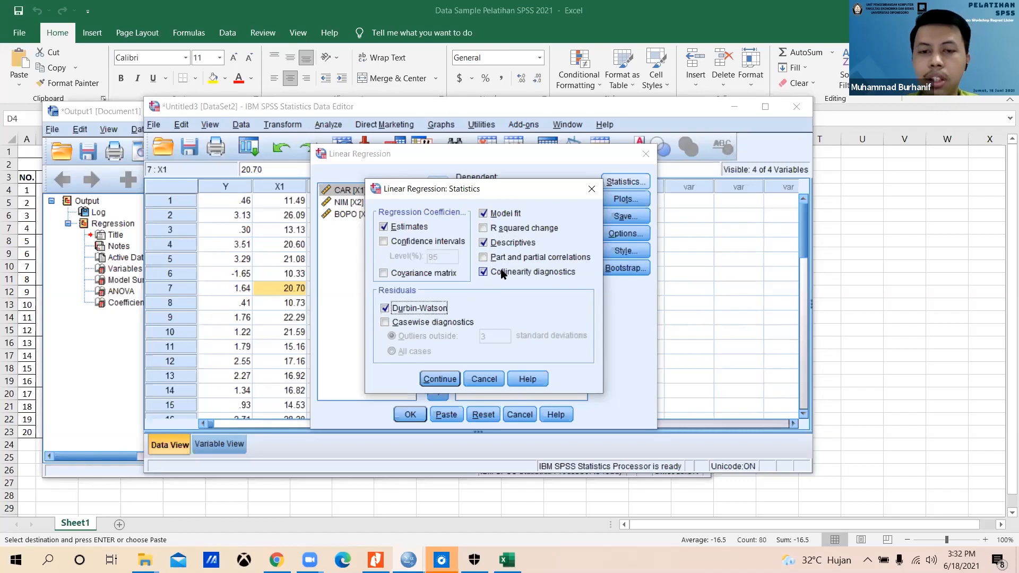
left_click(443, 380)
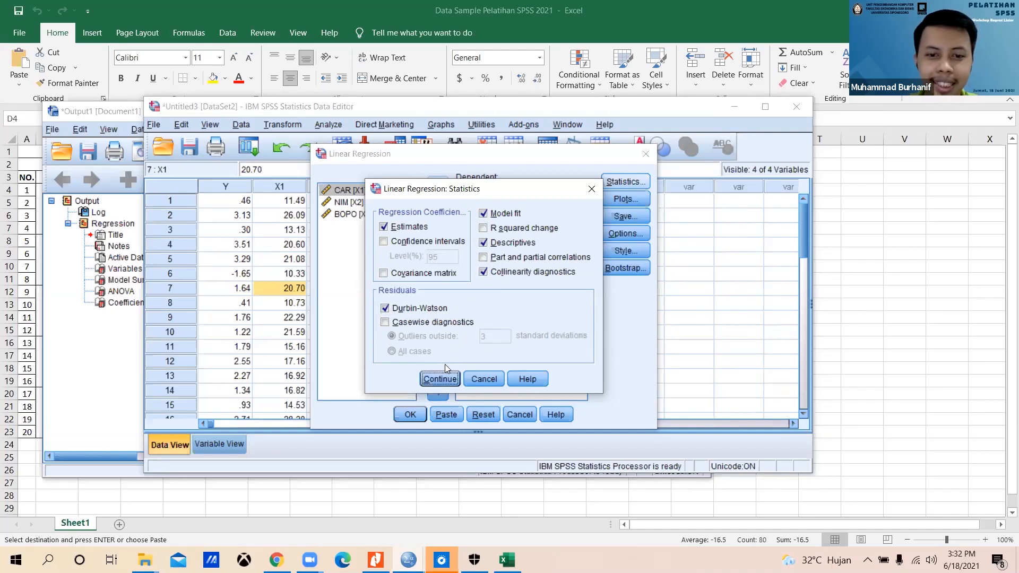
left_click(438, 380)
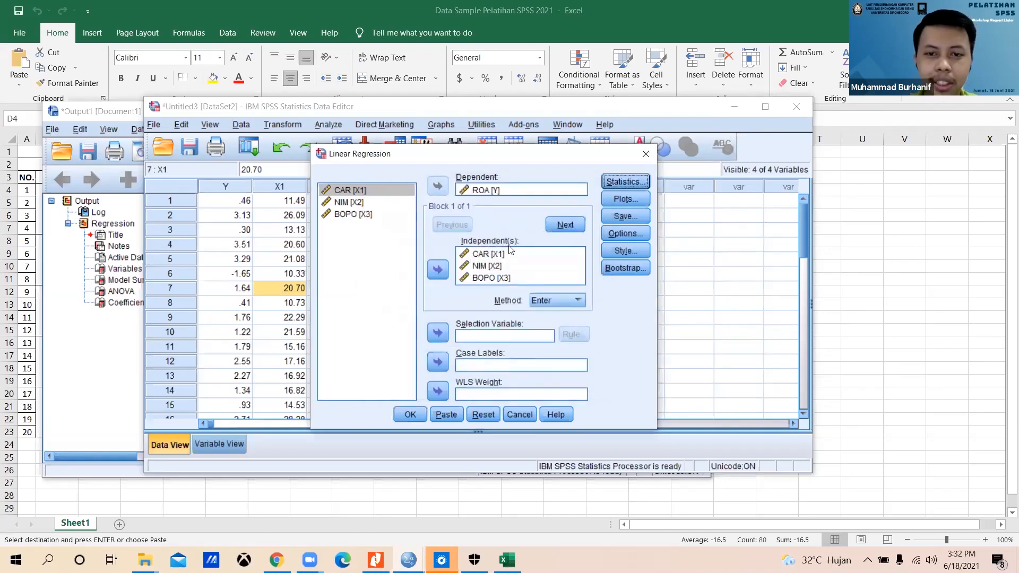
Define a regression scatter plot with *SRESID on the Y axis and *ZPRED on the X axis.
left_click(631, 199)
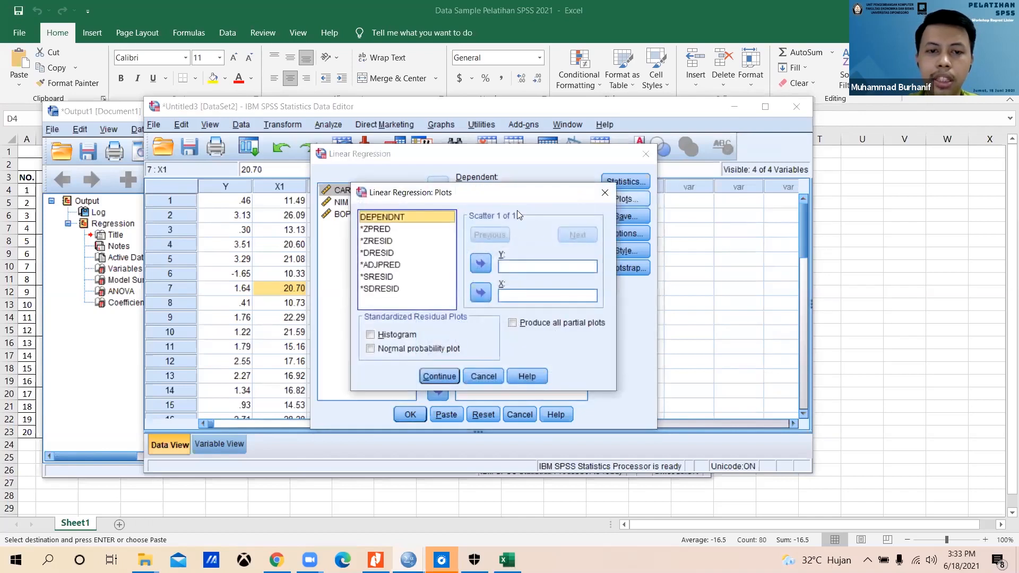
left_click_drag(505, 196, 490, 184)
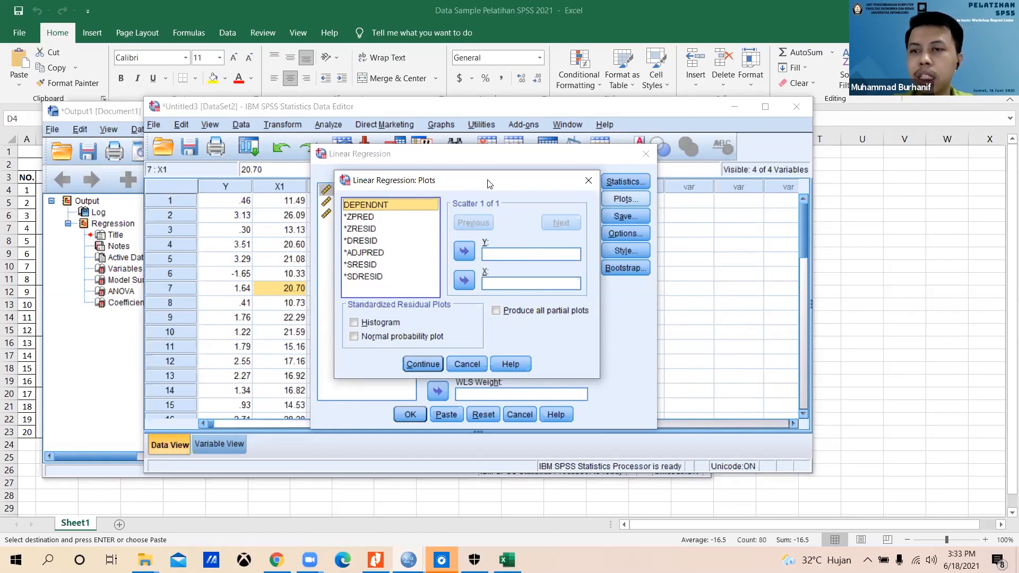
left_click(499, 256)
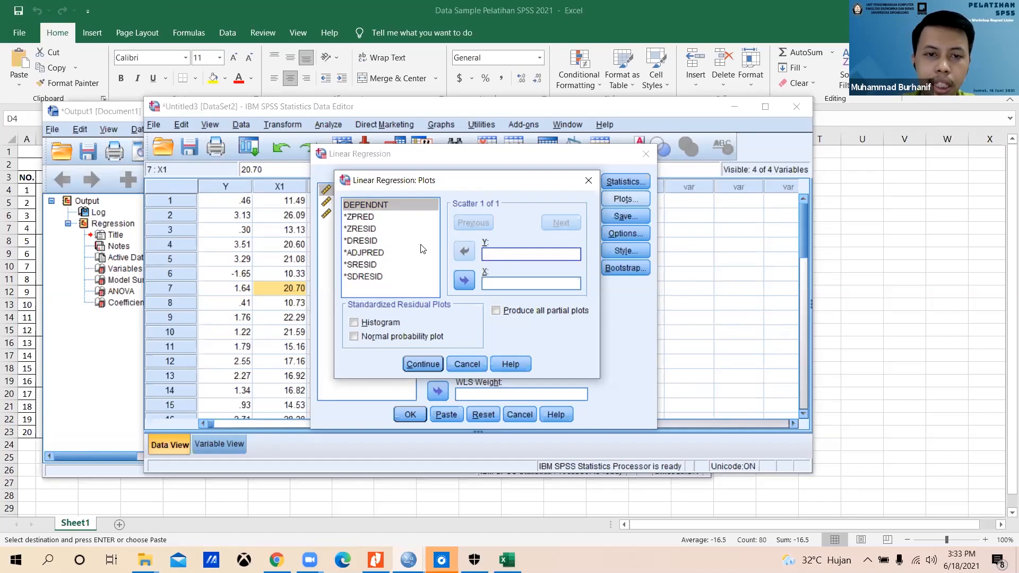
left_click(358, 265)
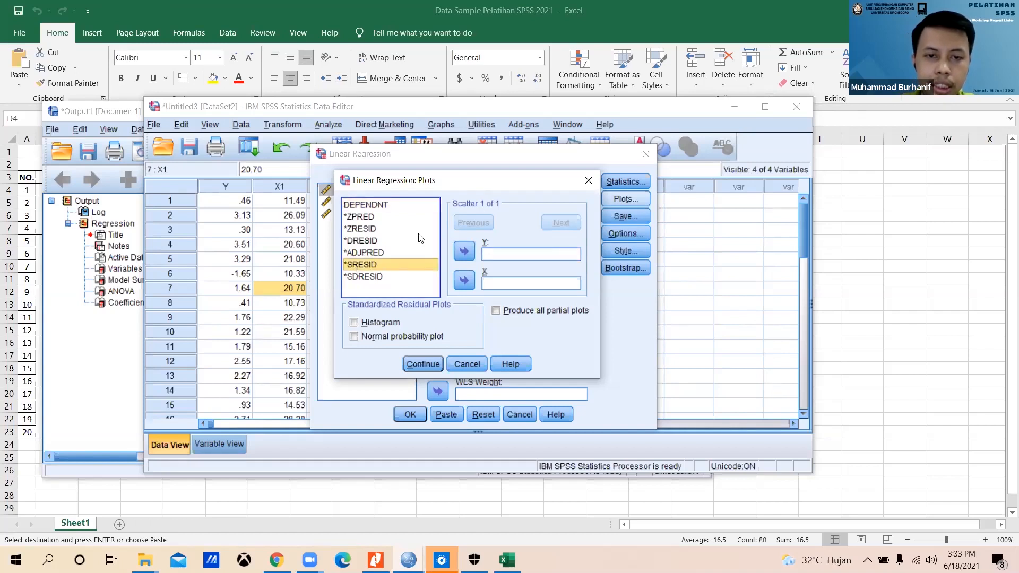
left_click(463, 252)
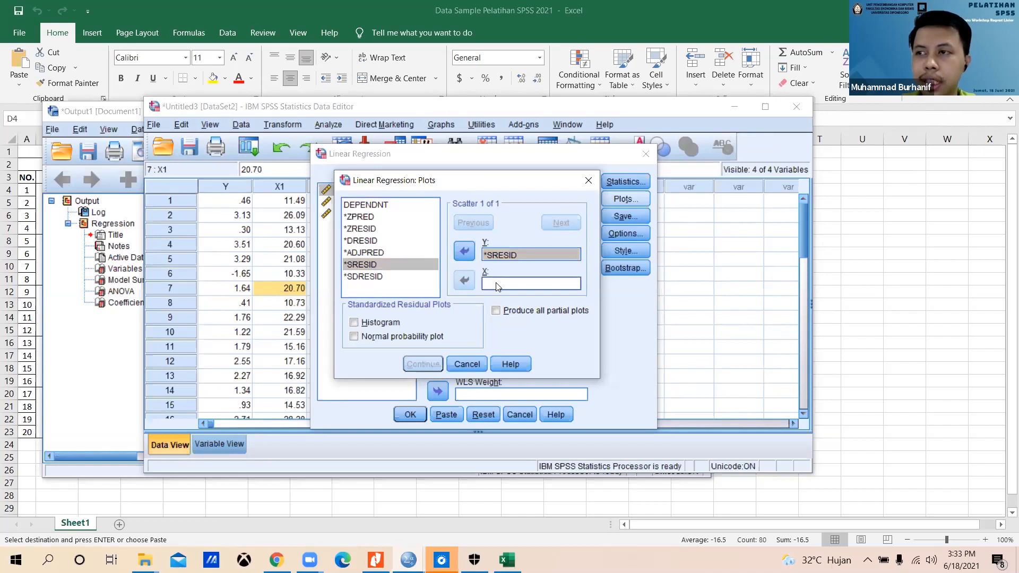
left_click(366, 216)
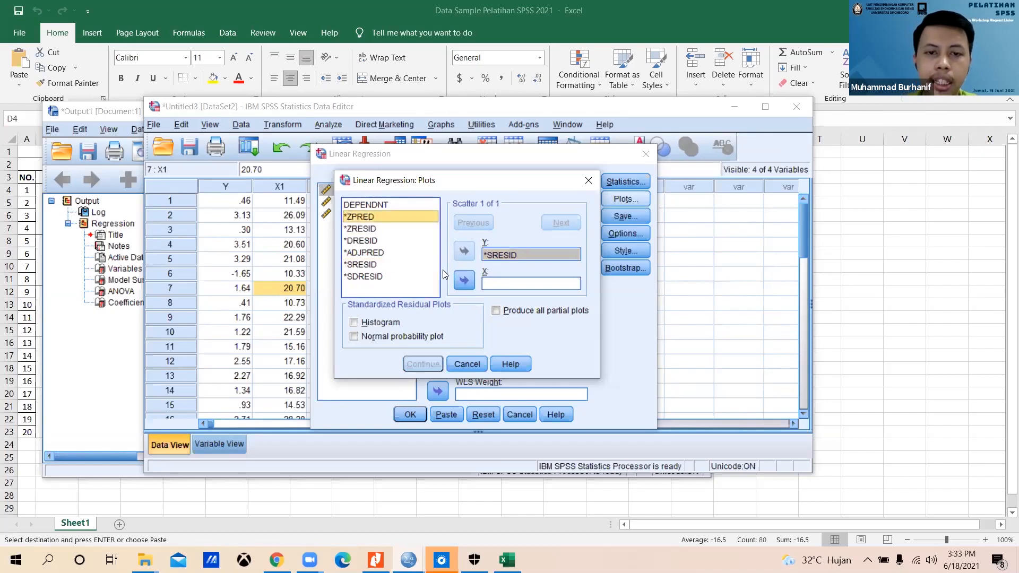
left_click(463, 280)
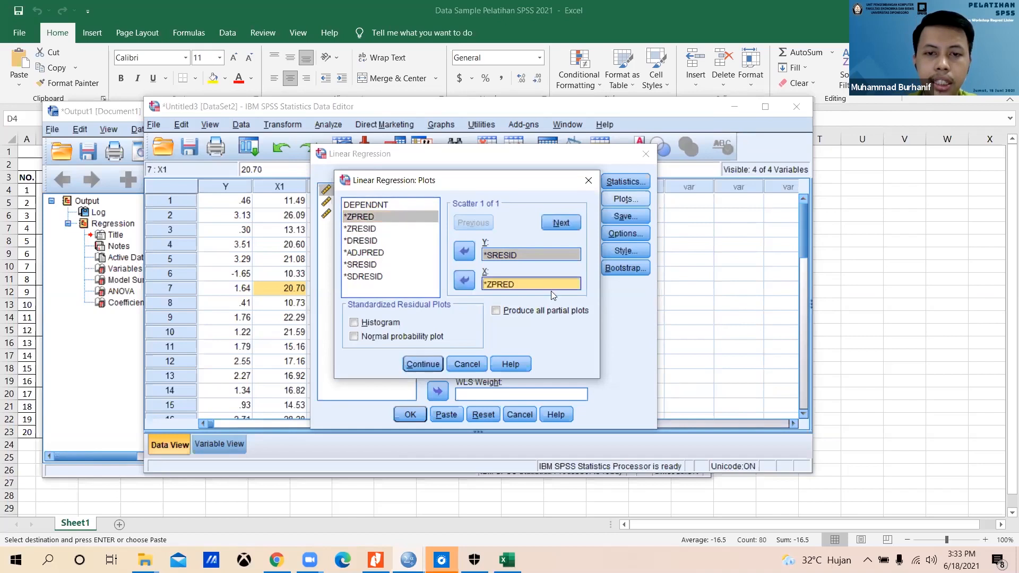
Include the Histogram and Normal probability plot of the standardized residuals and run the regression.
left_click(355, 323)
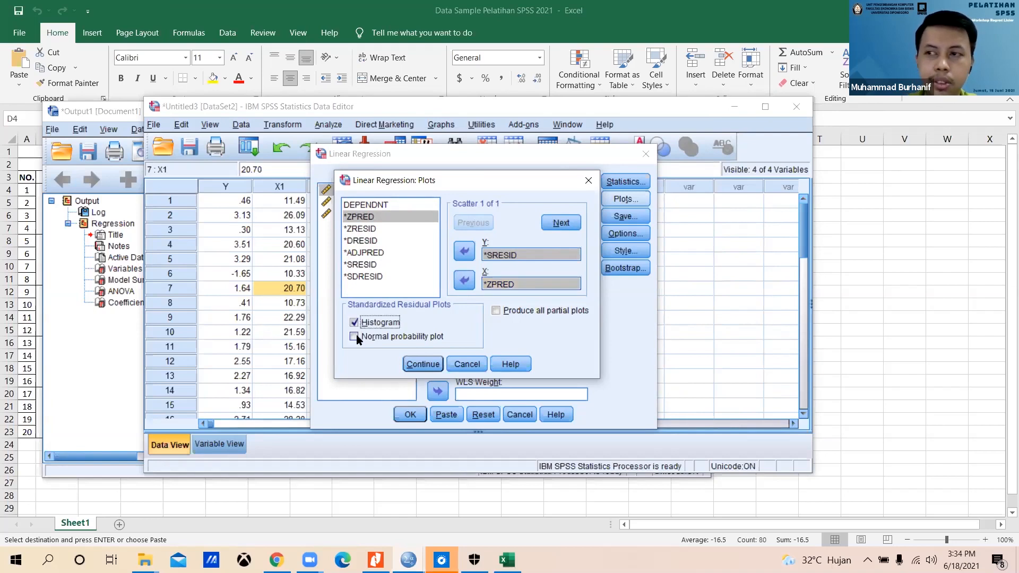
left_click(354, 338)
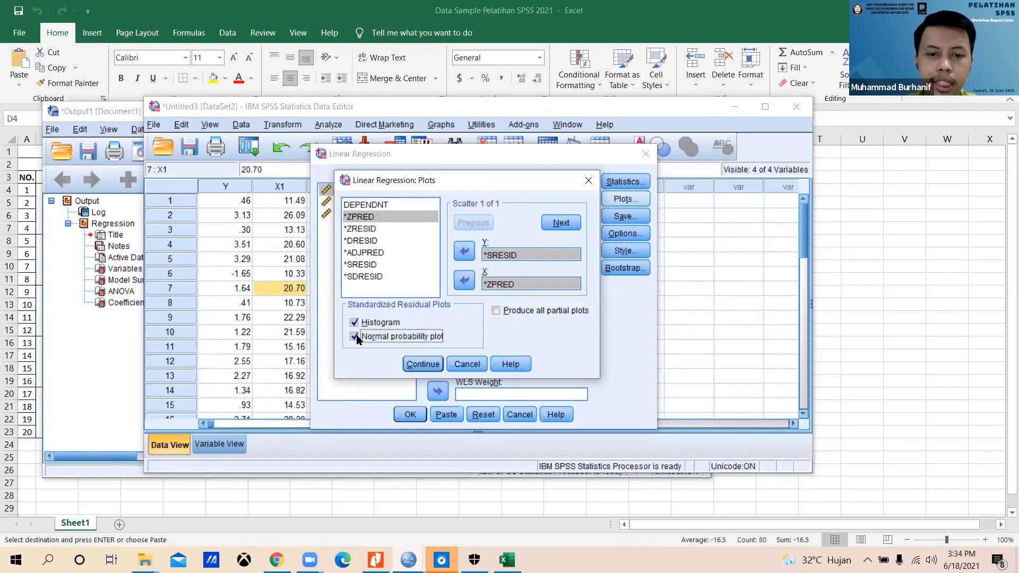
left_click(423, 365)
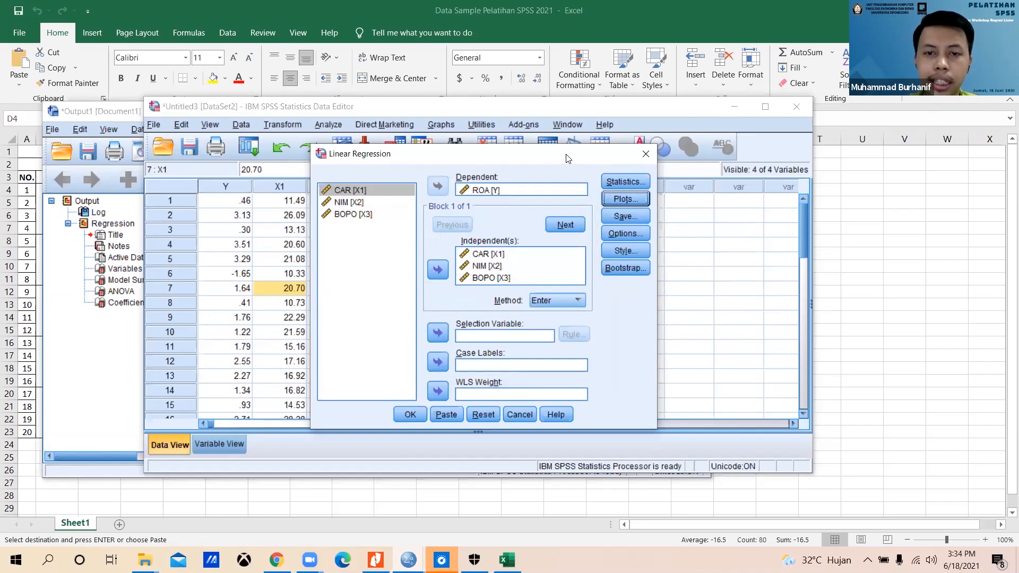
left_click_drag(563, 154, 570, 121)
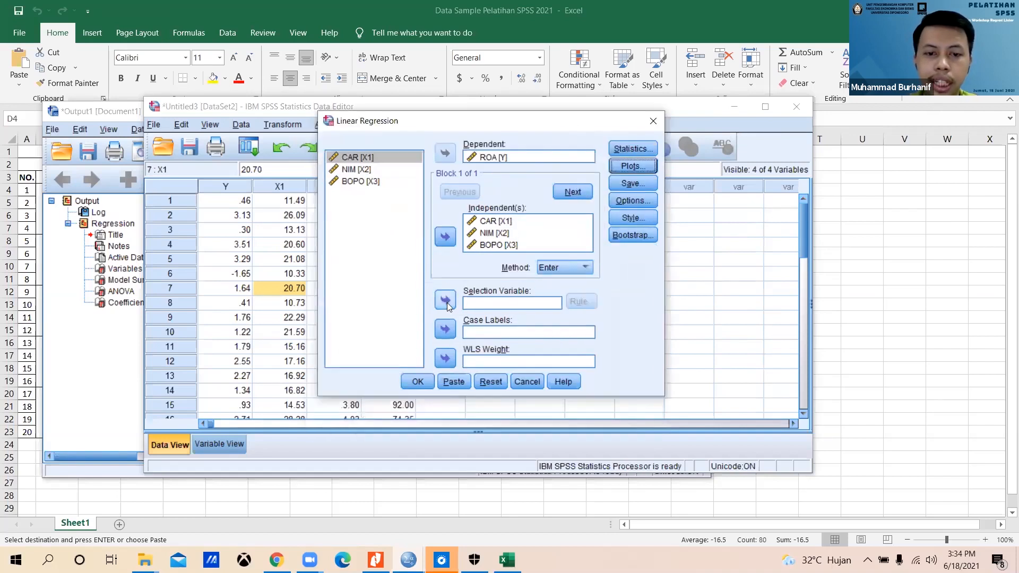
left_click(418, 382)
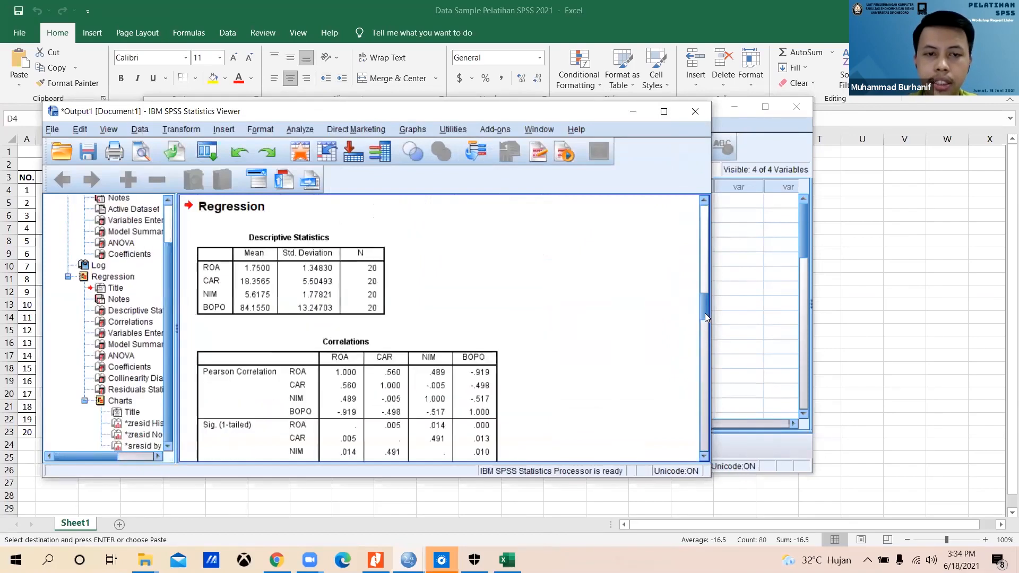
Review the new output from Descriptive Statistics and Correlations through Coefficients, Collinearity Diagnostics and Residuals Statistics to the histogram.
scroll(703, 300, "down", 5)
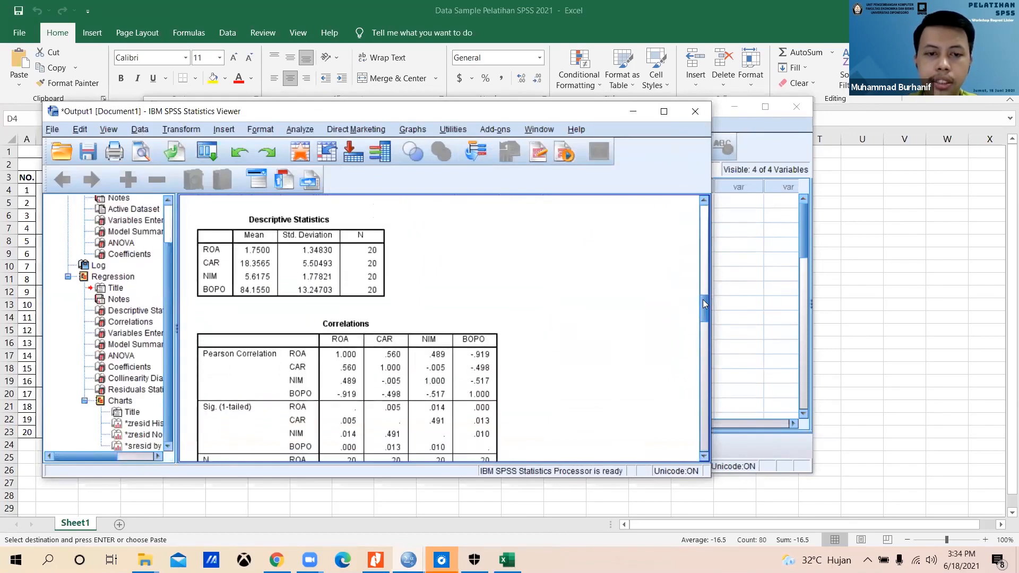
scroll(698, 337, "down", 4)
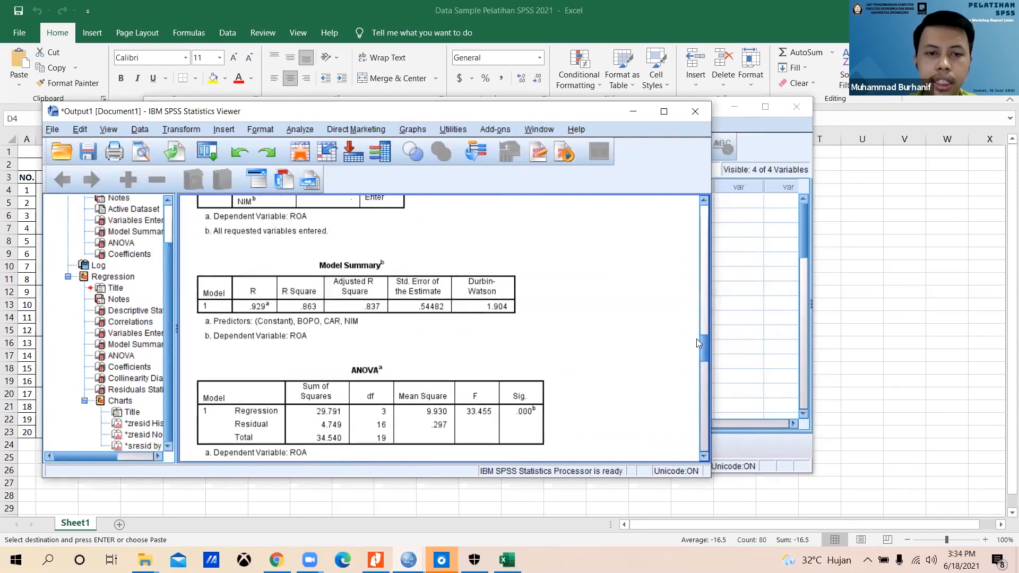
scroll(695, 343, "down", 4)
scroll(693, 364, "down", 4)
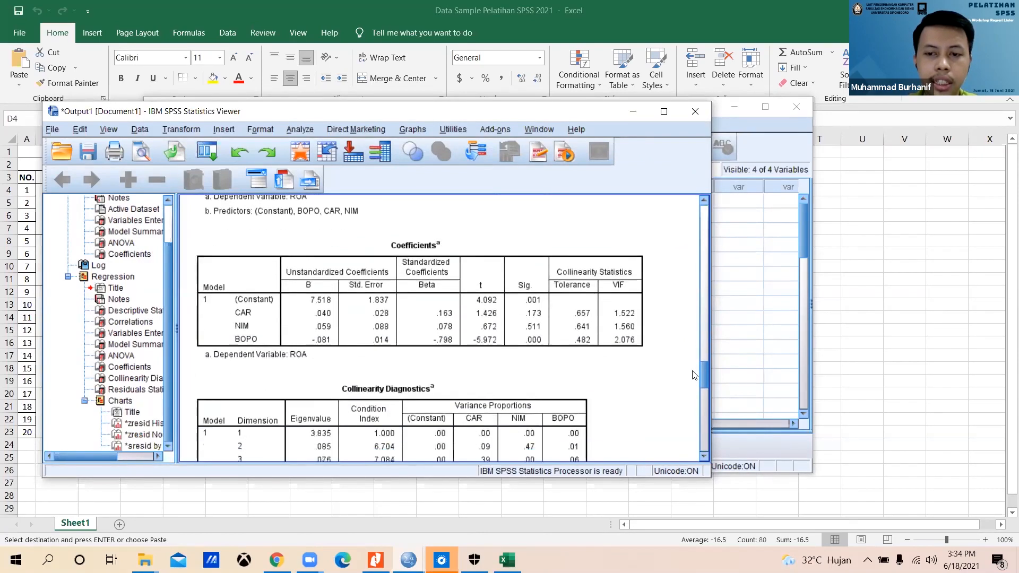
scroll(695, 382, "down", 3)
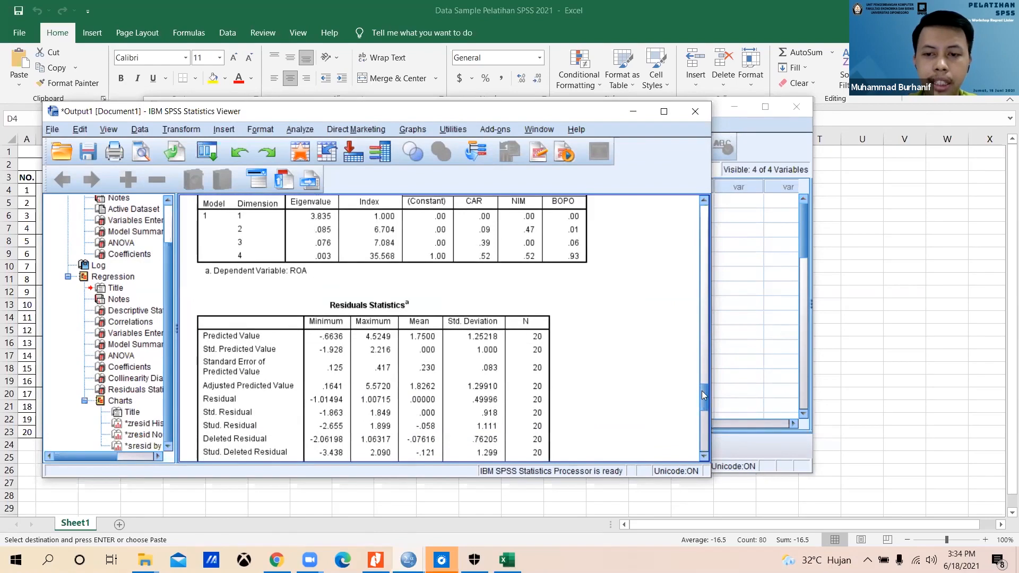
left_click_drag(704, 393, 701, 430)
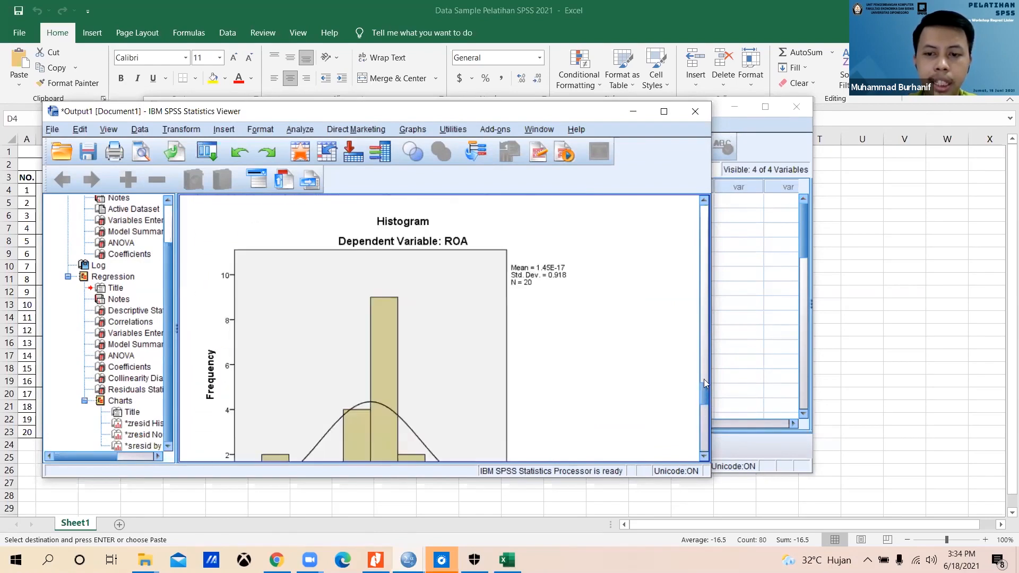
left_click_drag(700, 394, 700, 280)
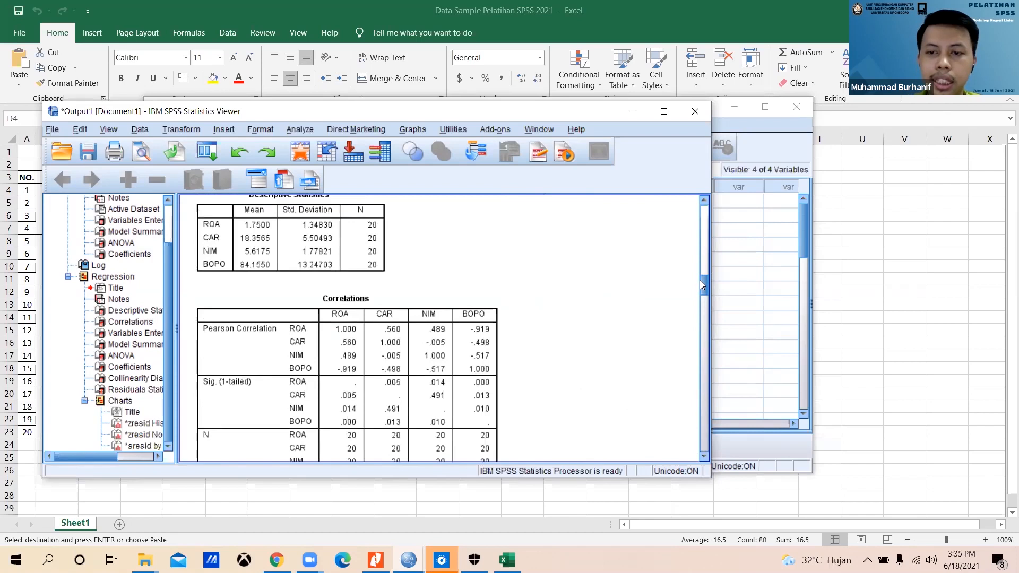
Review the latest regression output tables from Descriptive Statistics and Correlations through Model Summary to Coefficients and Collinearity Diagnostics.
left_click_drag(703, 281, 700, 271)
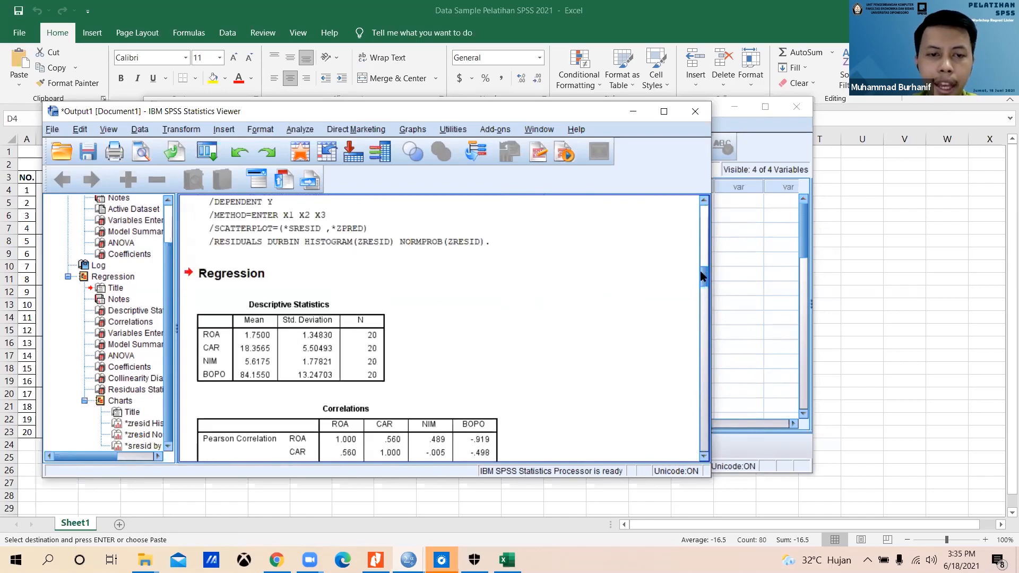
left_click_drag(699, 271, 699, 302)
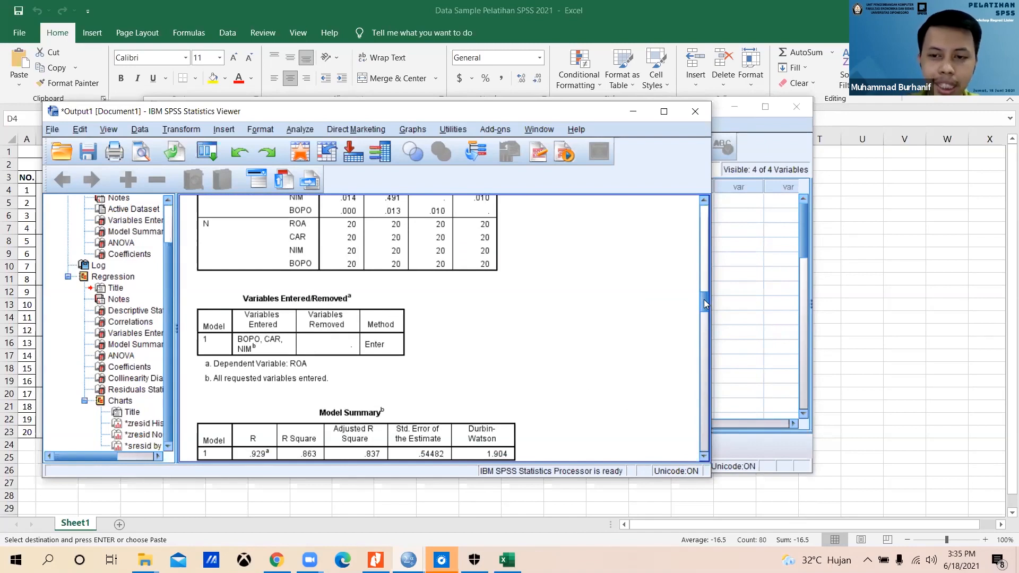
left_click_drag(704, 299, 704, 334)
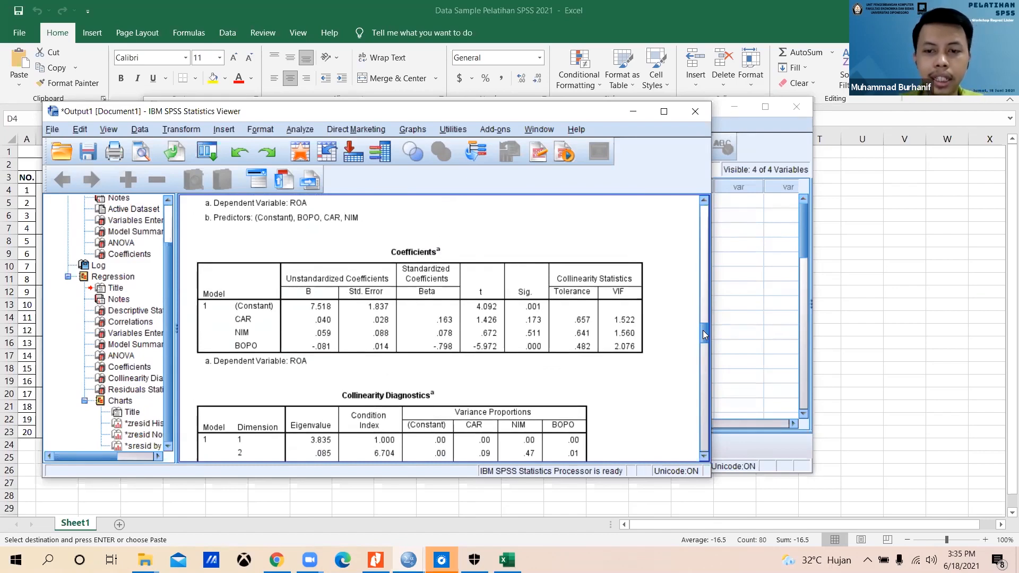
left_click_drag(703, 331, 700, 280)
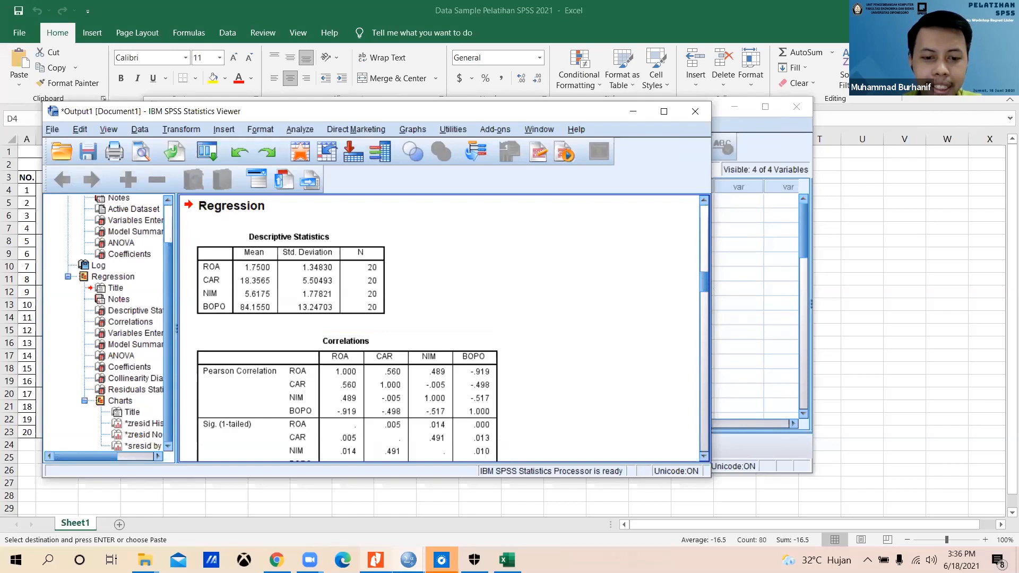
mouse_move(408, 561)
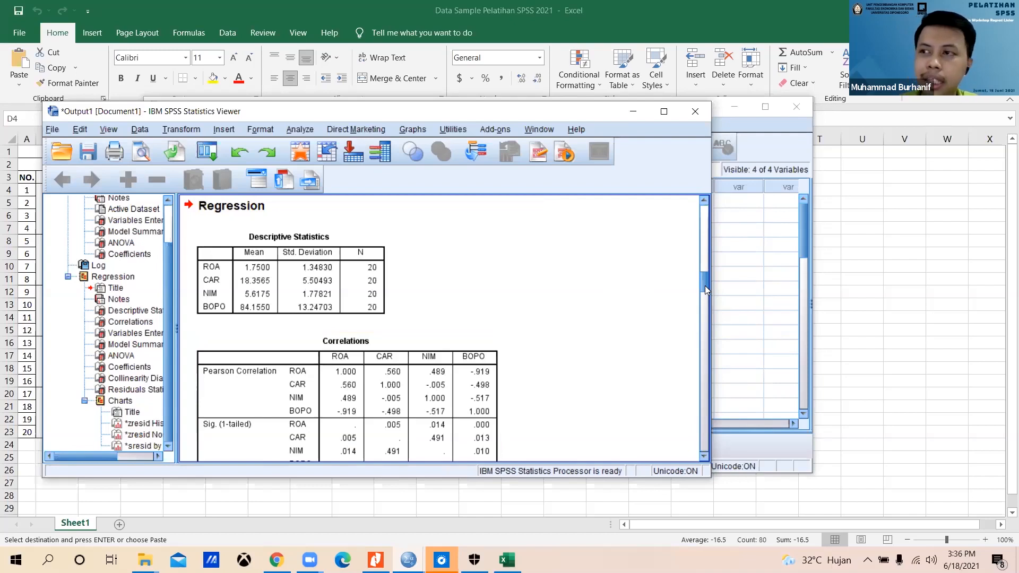
Maximize the output viewer and examine the Normal P-P Plot of Regression Standardized Residual for ROA.
left_click_drag(706, 281, 695, 407)
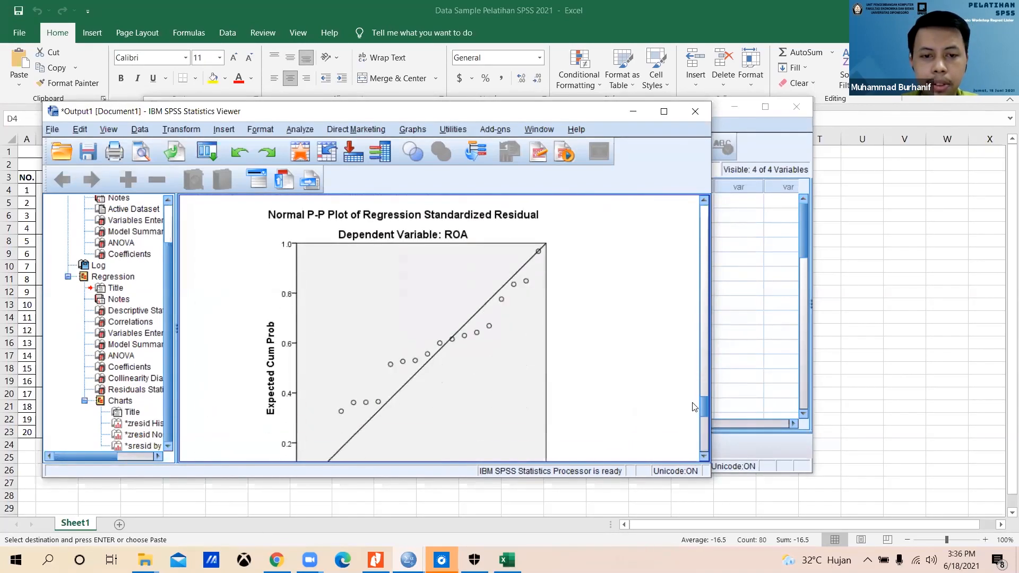
left_click(664, 111)
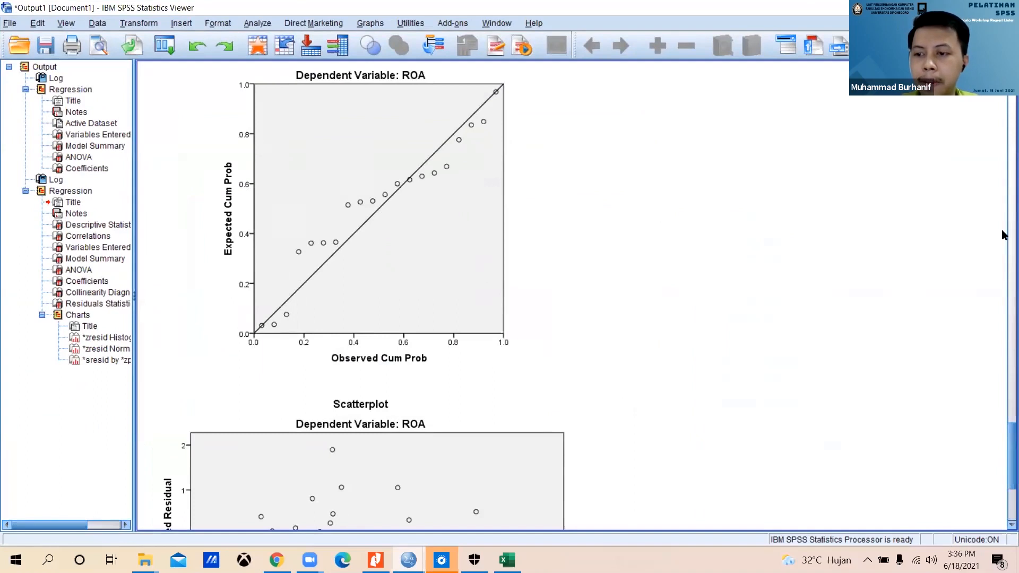
scroll(1004, 426, "up", 2)
scroll(1004, 427, "down", 2)
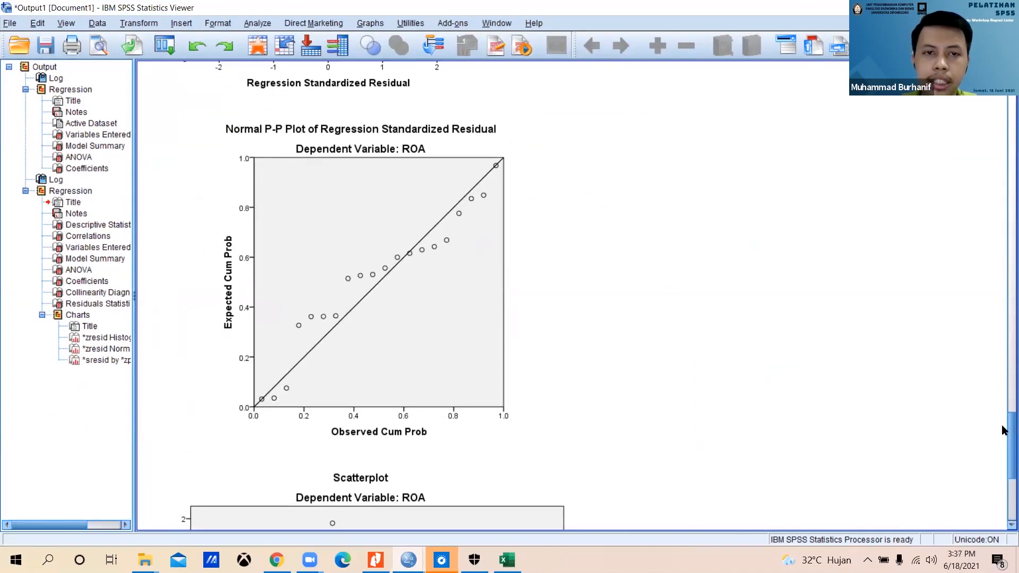
left_click(372, 147)
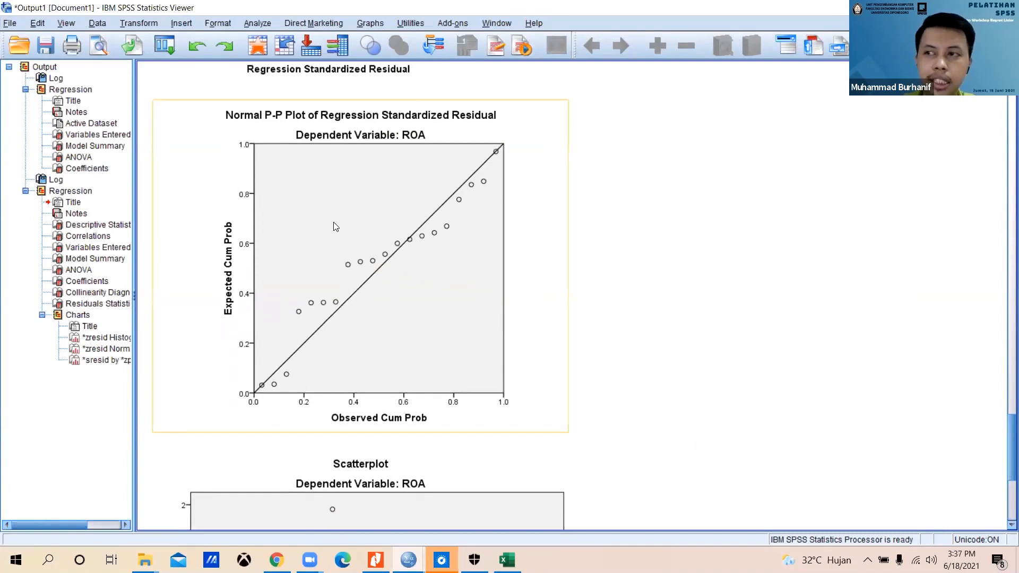
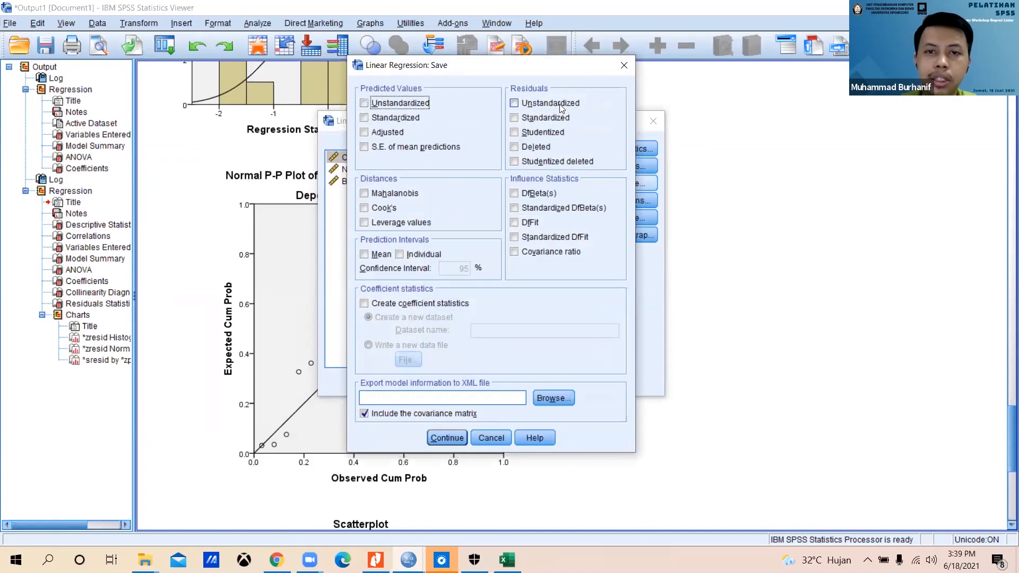
Set the linear regression to save Unstandardized residuals as a new variable and rerun it.
left_click(514, 104)
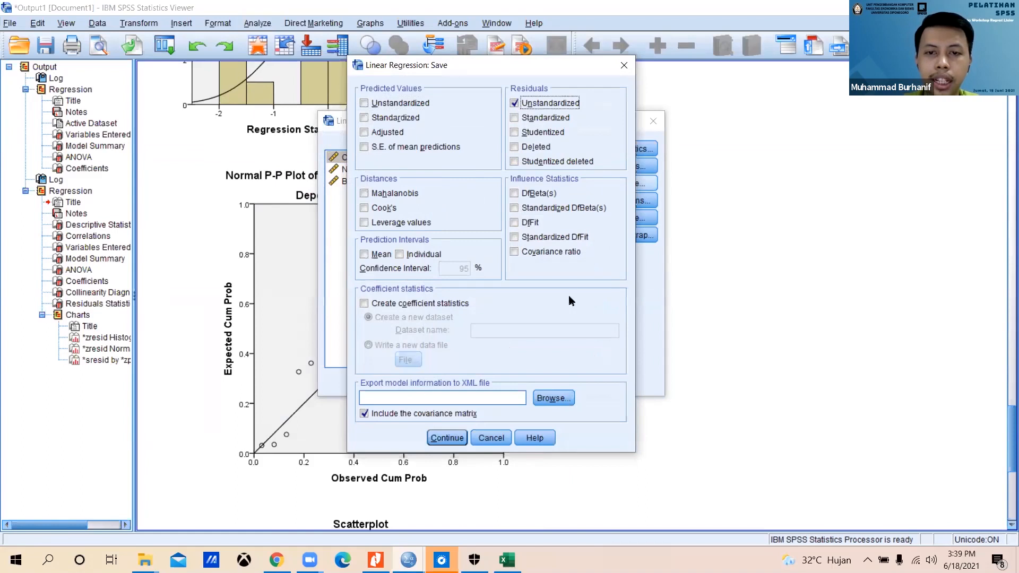
left_click(444, 439)
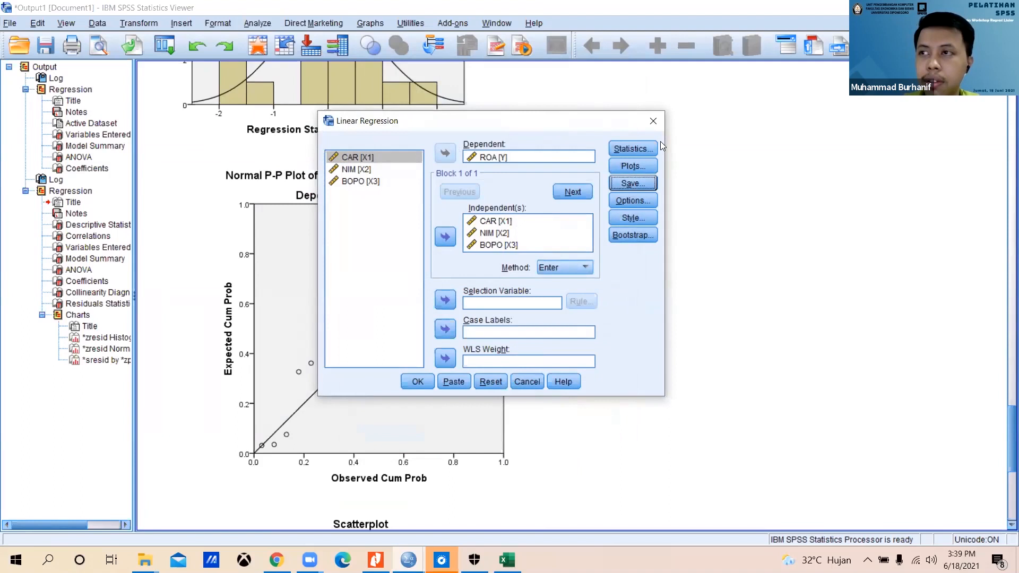
left_click(412, 382)
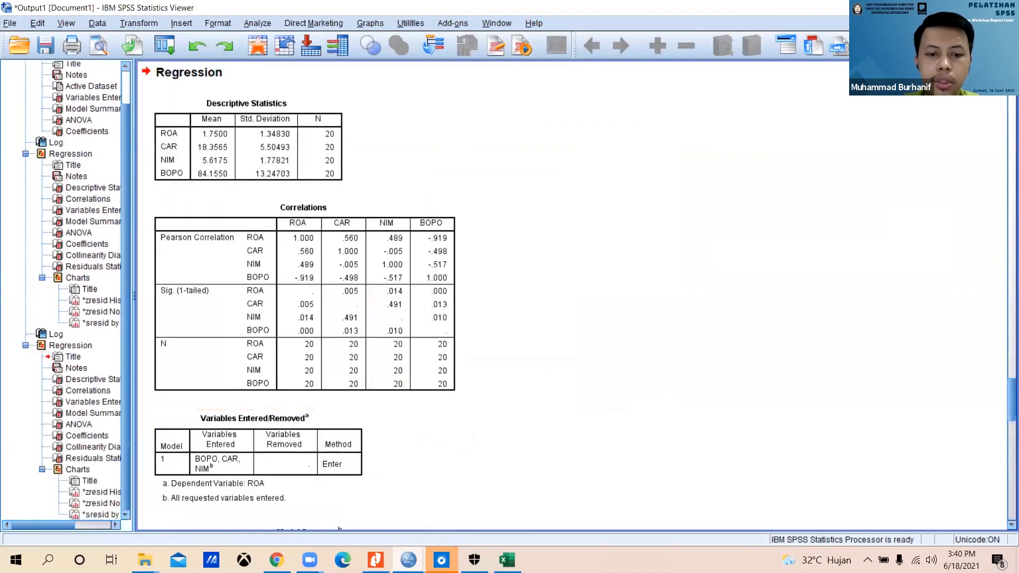
Switch to the Untitled3 [DataSet2] data window and inspect the saved RES_1 residual column.
left_click(409, 560)
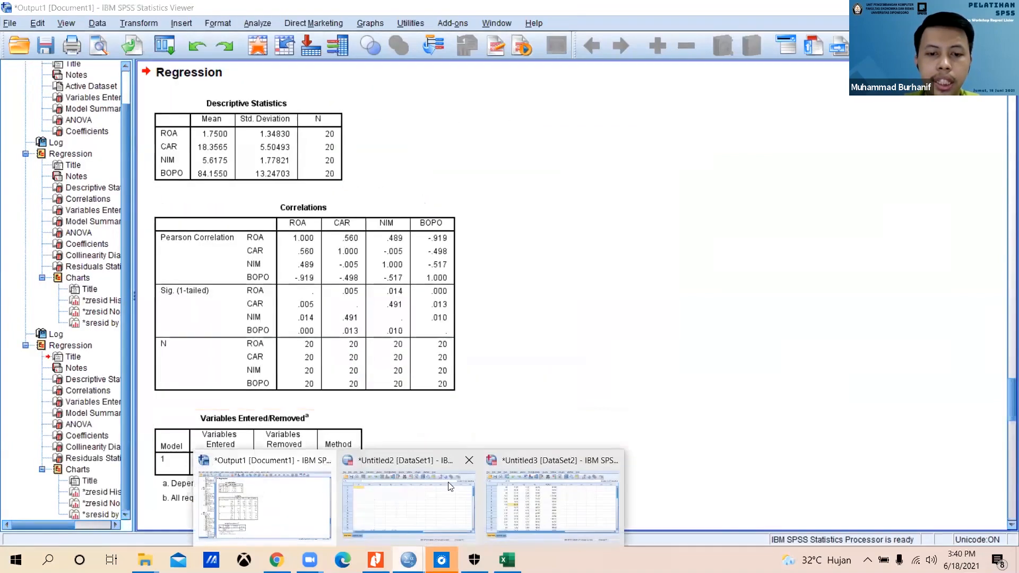
left_click(526, 497)
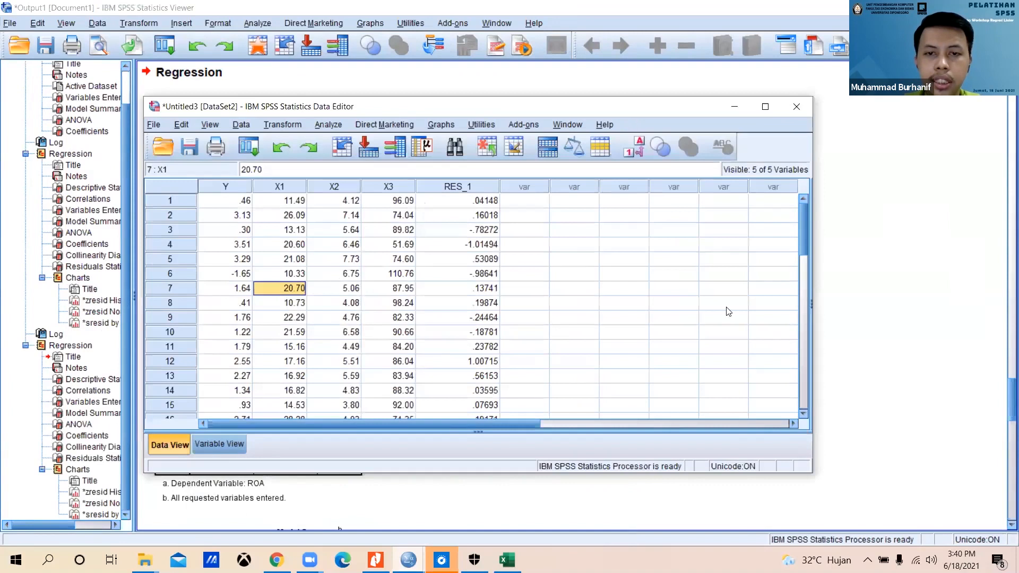
left_click(463, 189)
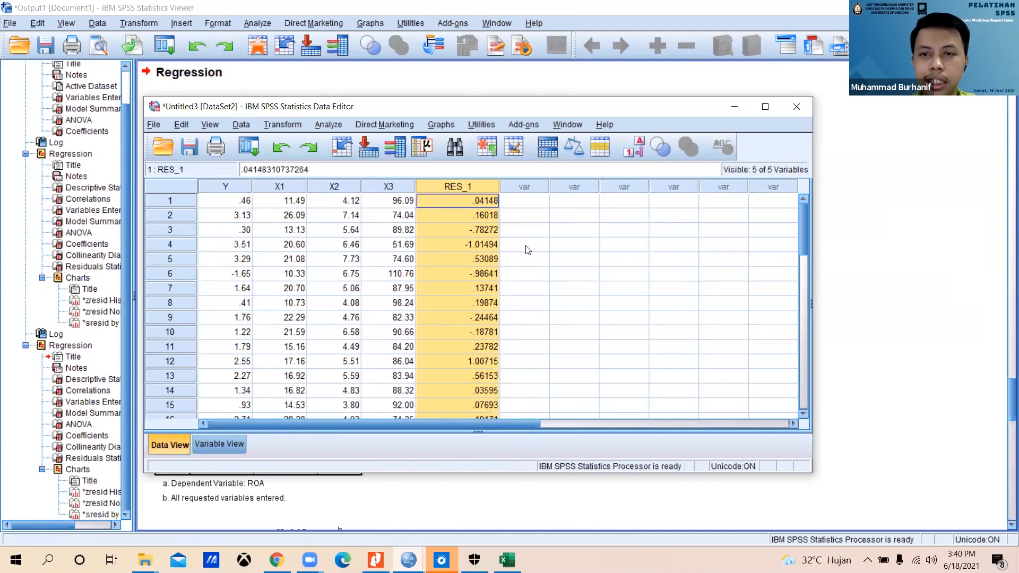
left_click_drag(657, 97, 701, 105)
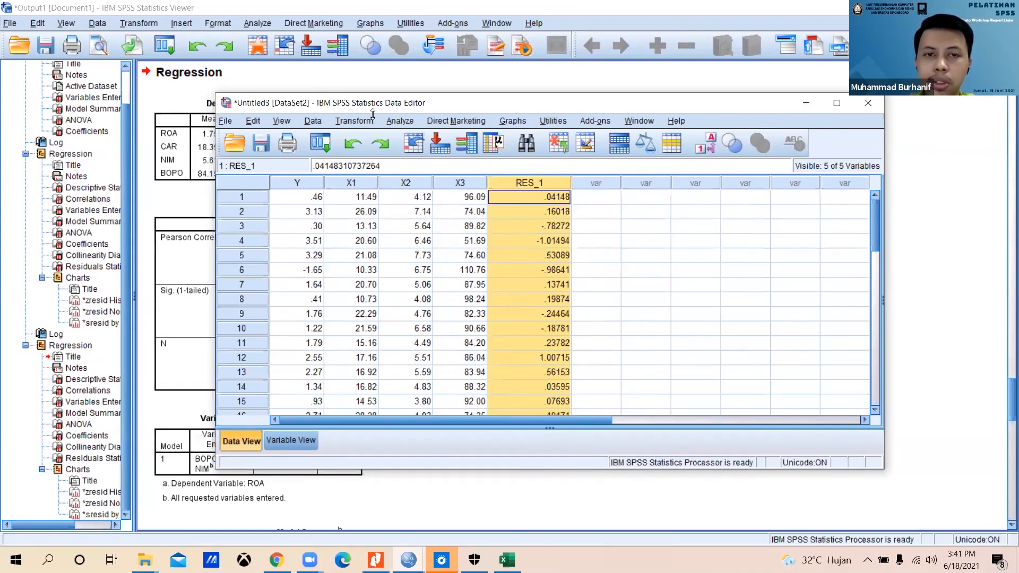
Run a legacy One-Sample Kolmogorov-Smirnov test on Unstandardized Residual against the Normal distribution.
left_click(401, 122)
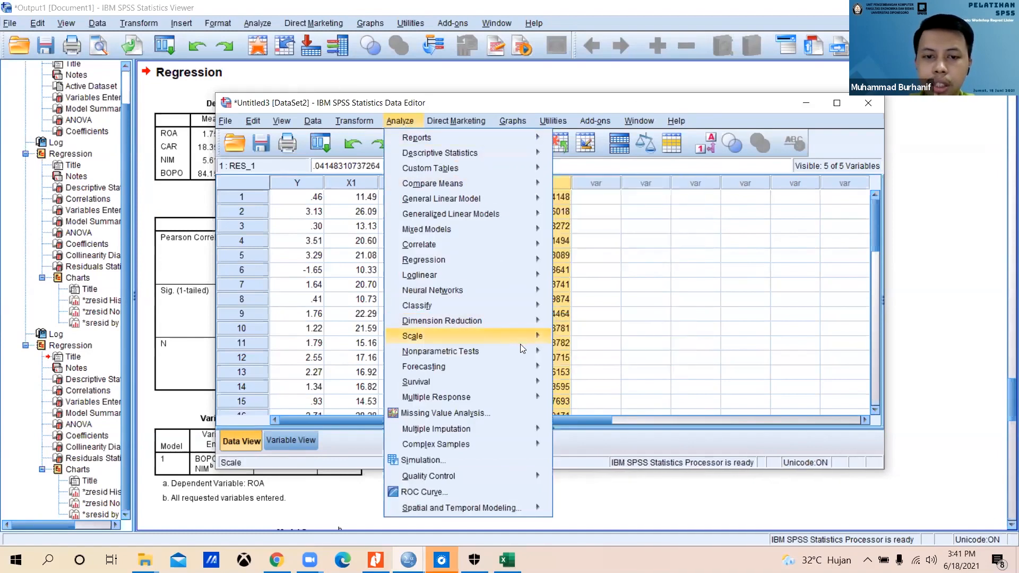
mouse_move(524, 356)
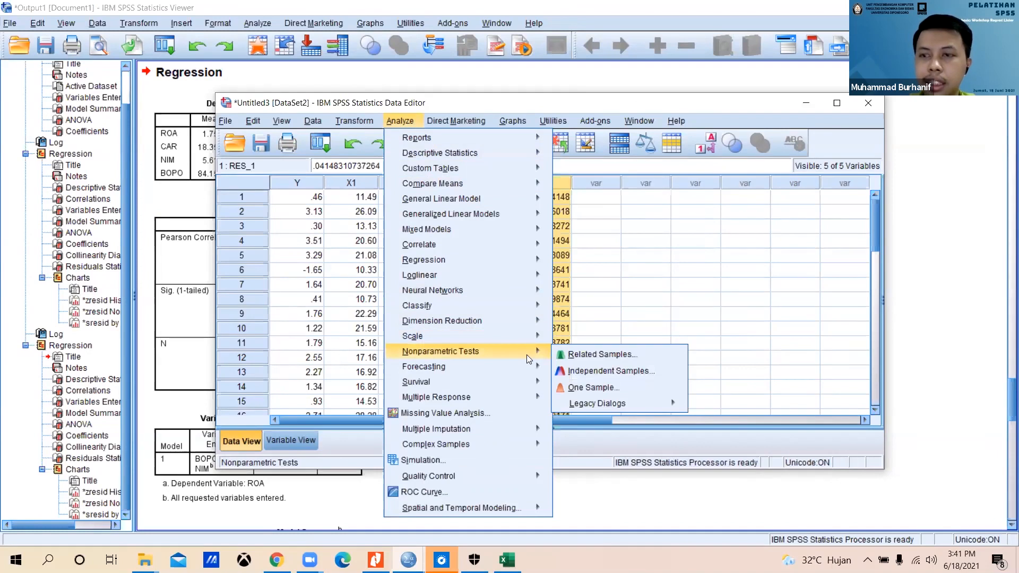
mouse_move(623, 402)
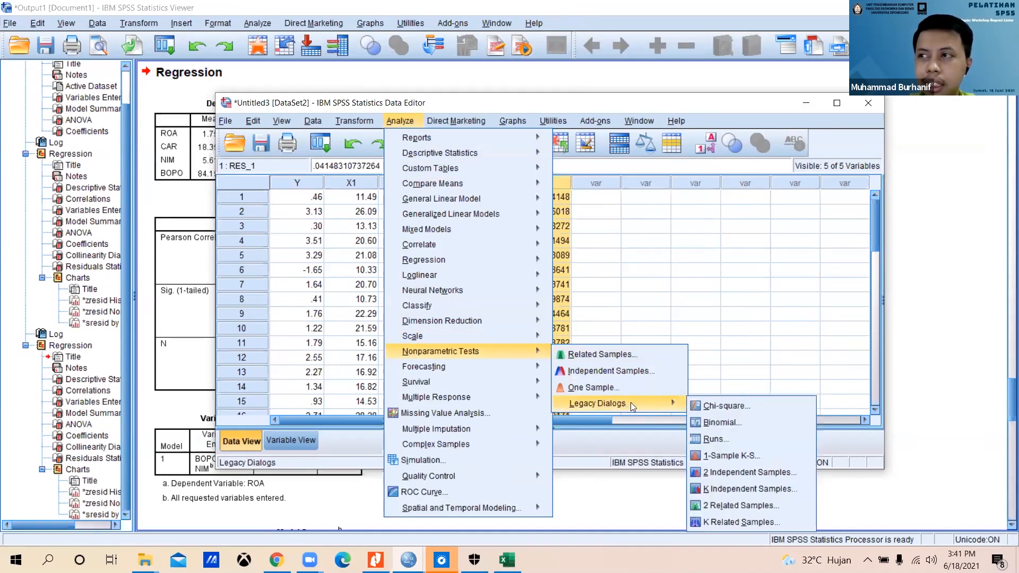
left_click(745, 455)
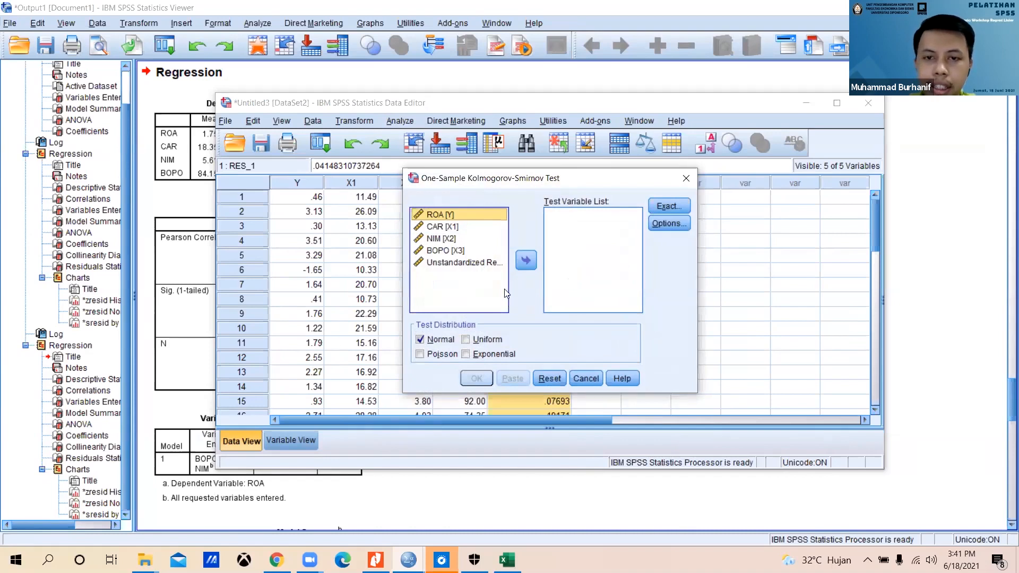
left_click(468, 264)
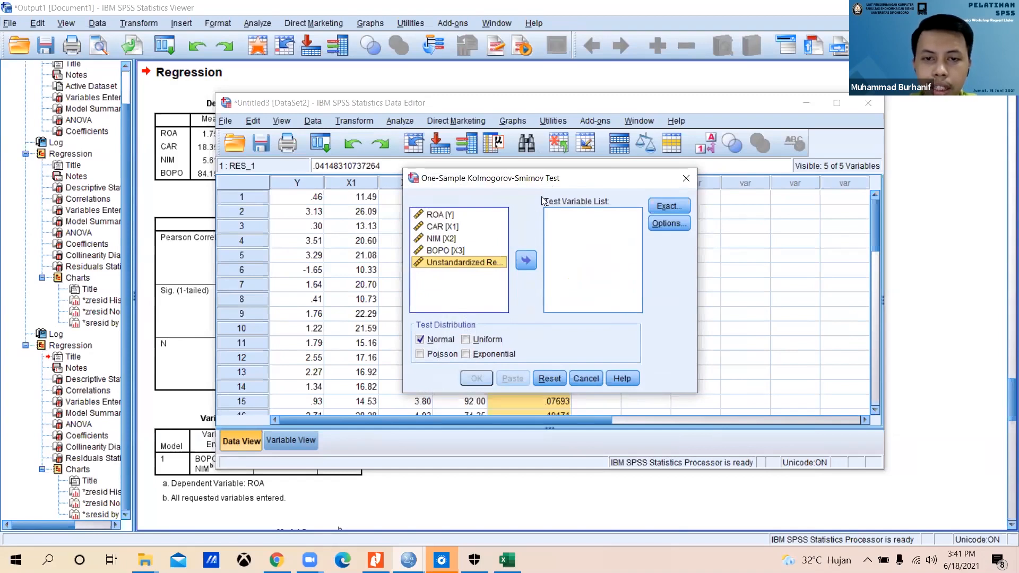
left_click_drag(542, 178, 323, 165)
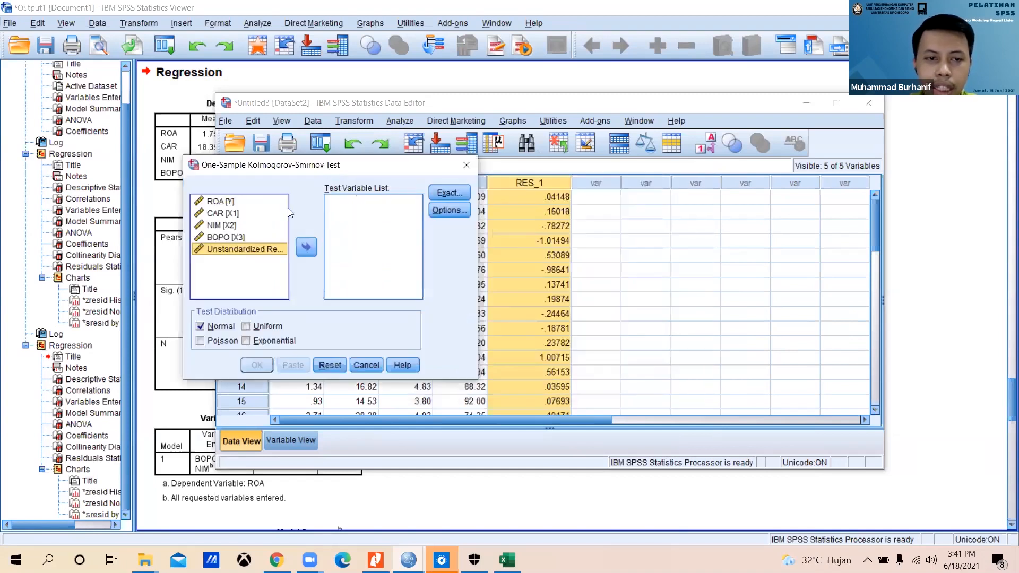
left_click(311, 250)
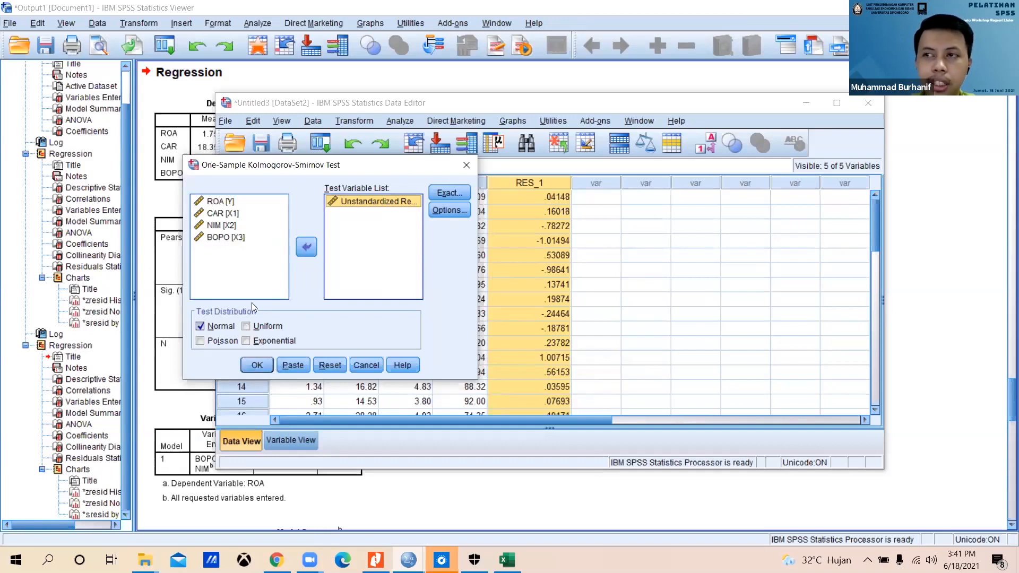
left_click(265, 365)
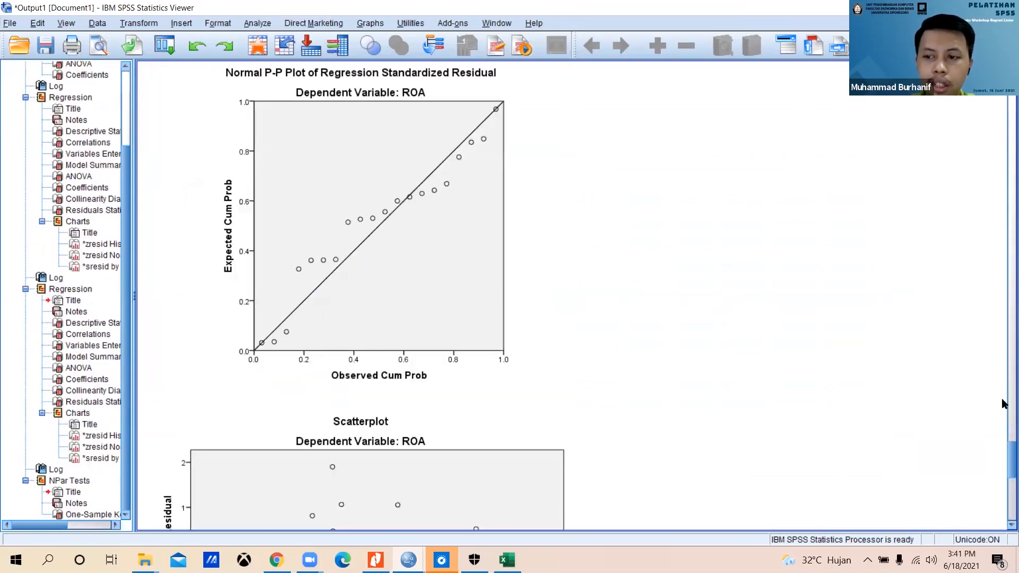
Examine the One-Sample Kolmogorov-Smirnov Test table, especially the Asymp. Sig. (2-tailed) row.
scroll(1004, 485, "down", 3)
scroll(1003, 486, "down", 10)
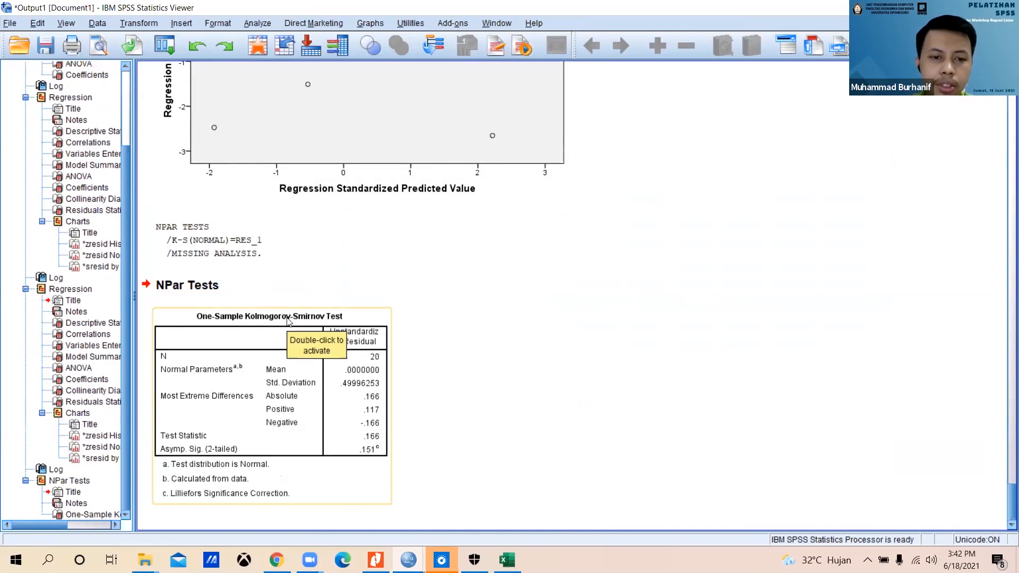
left_click(254, 356)
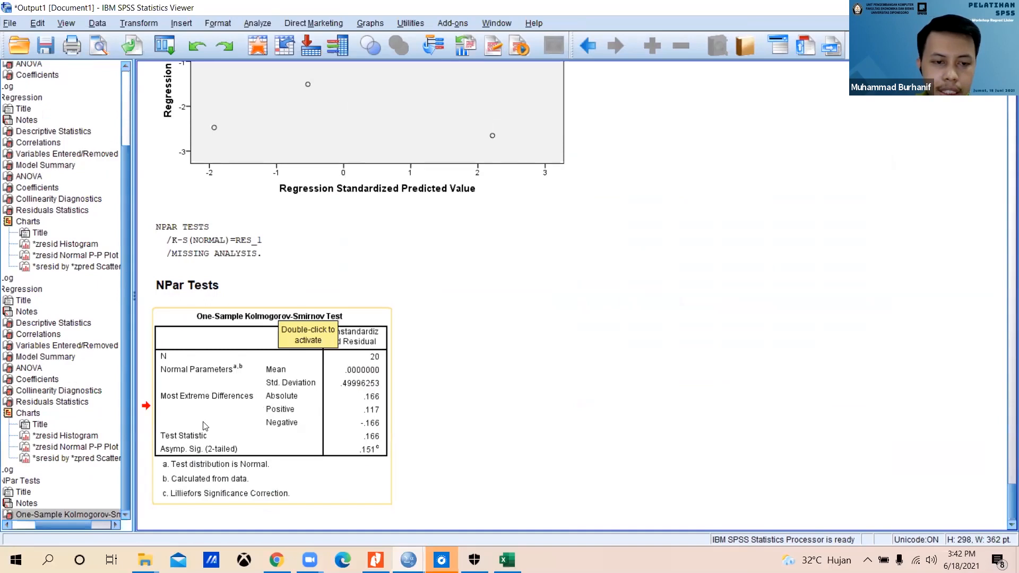
left_click(162, 452)
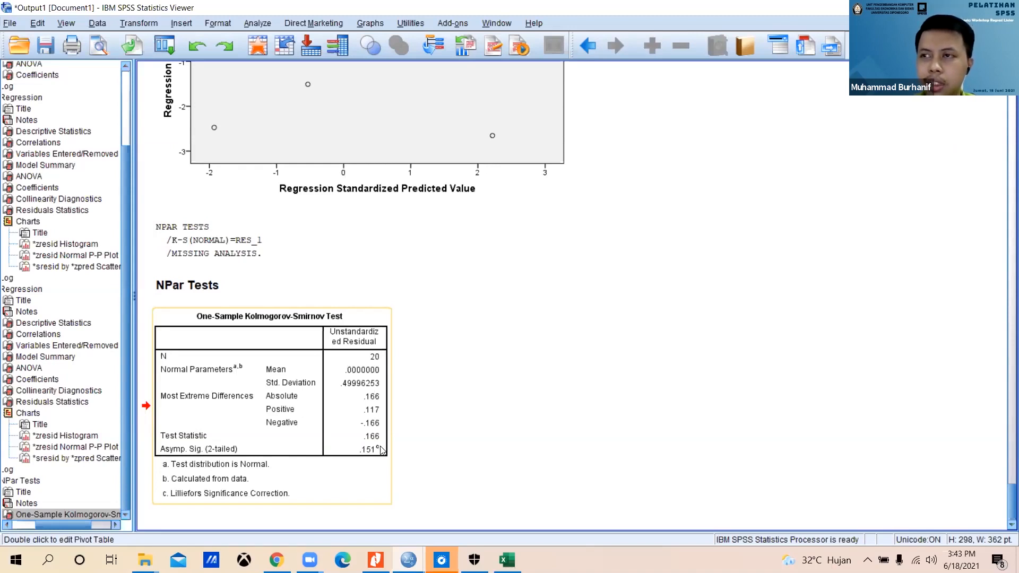
left_click(470, 477)
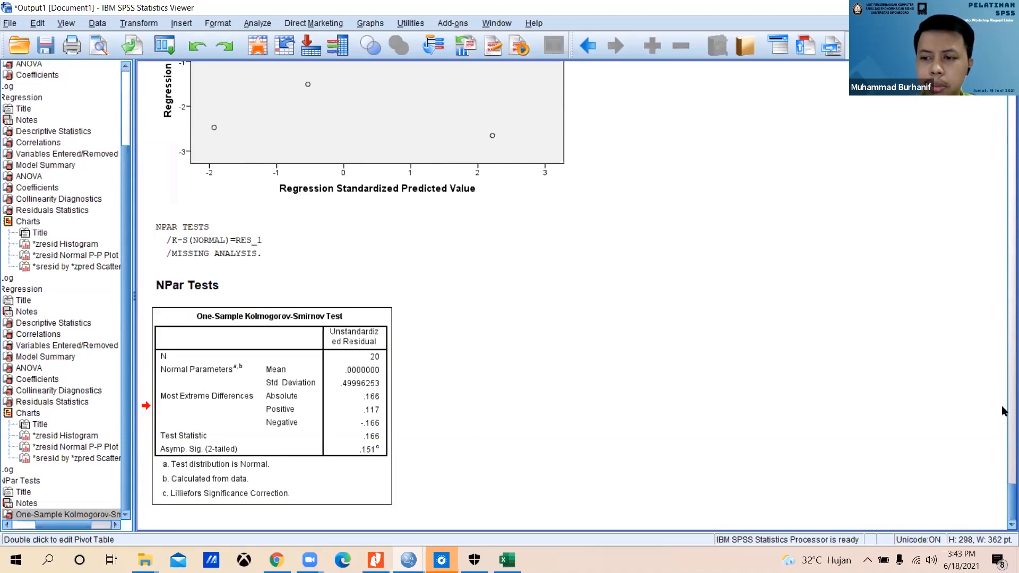
Go back to the latest regression results and examine the Coefficients table with its collinearity statistics.
left_click_drag(1002, 503, 1003, 379)
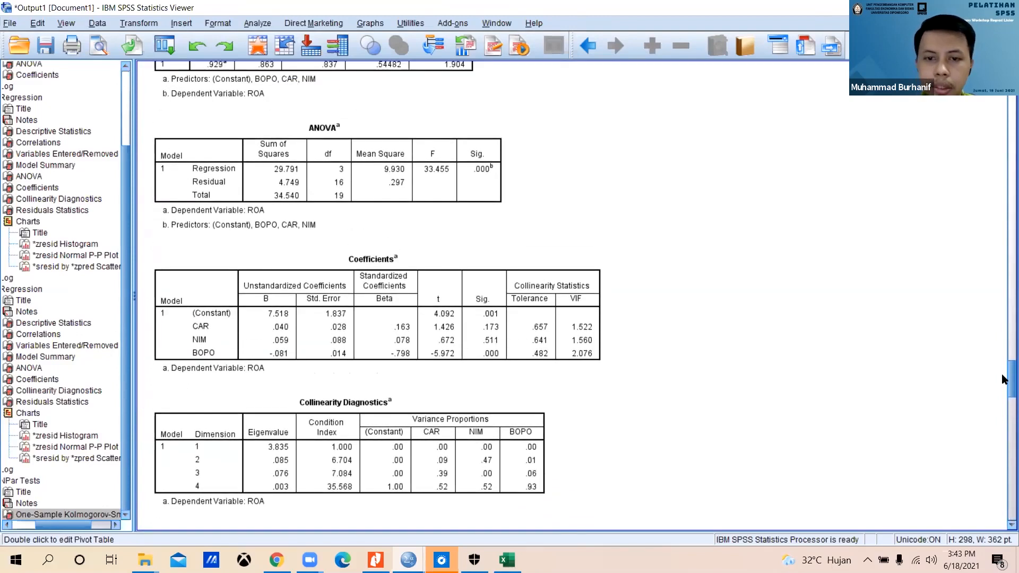
scroll(1003, 379, "up", 3)
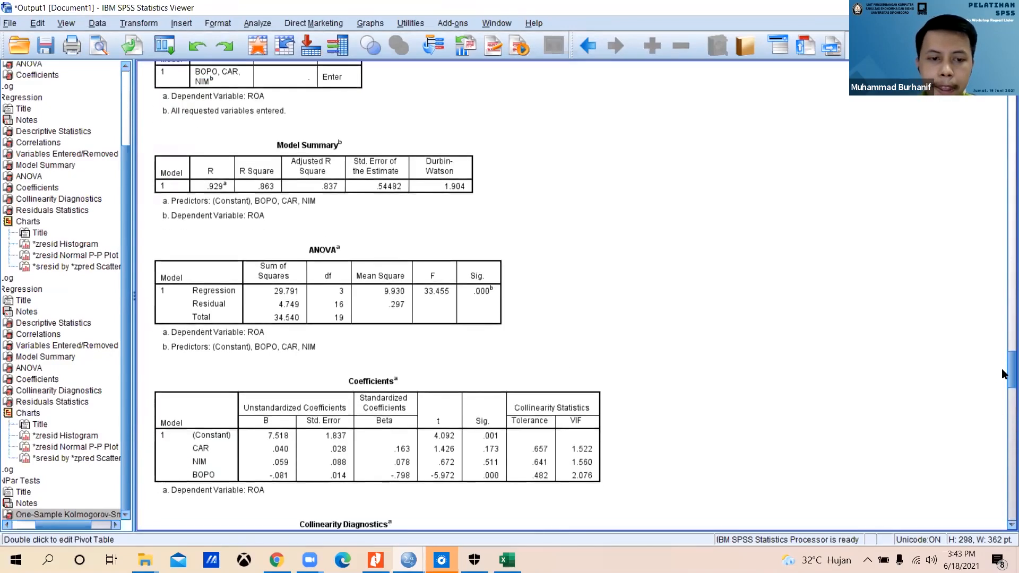
left_click(580, 450)
left_click(423, 376)
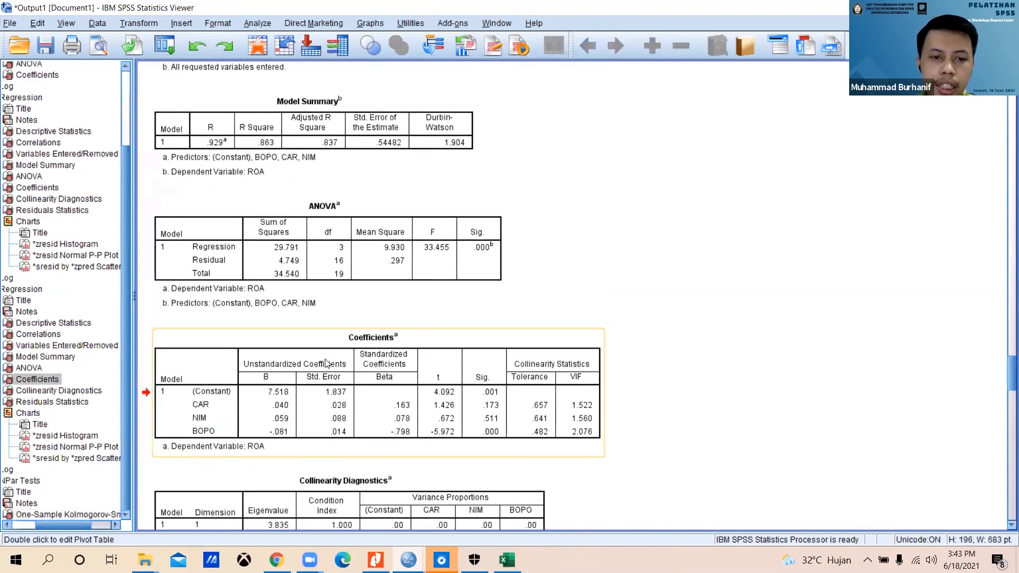
left_click(386, 177)
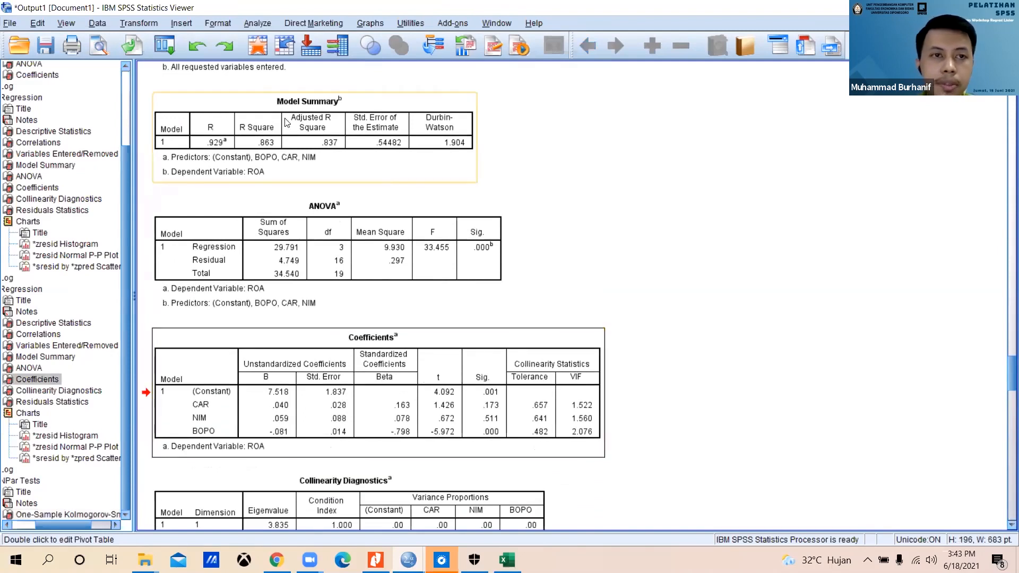
Open a print preview of the Coefficients table and zoom in on it.
left_click(98, 49)
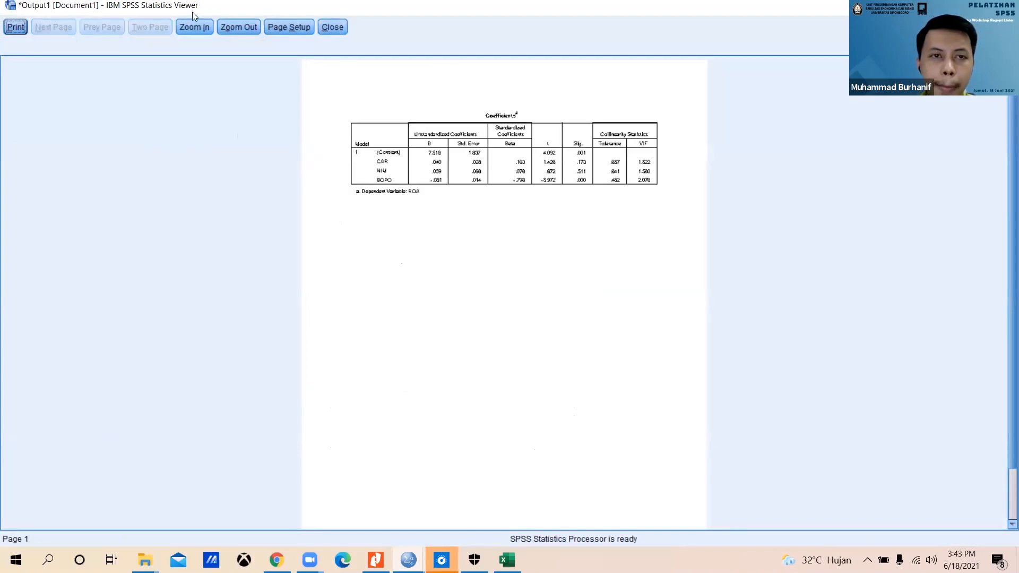
left_click(229, 28)
left_click(195, 29)
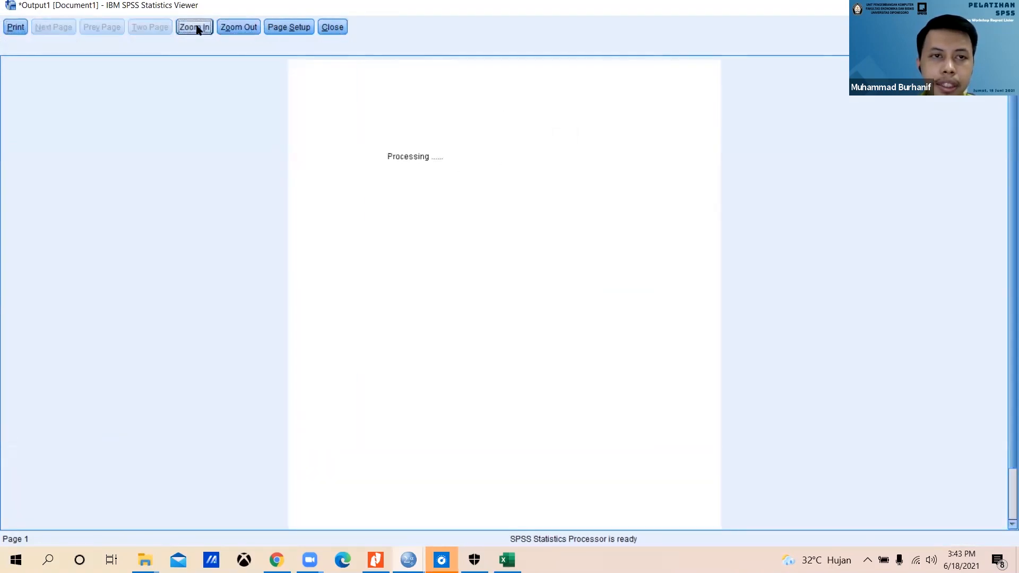
Adjust the preview magnification of the Coefficients table, examine its Tolerance and VIF values, and close the preview.
left_click(198, 26)
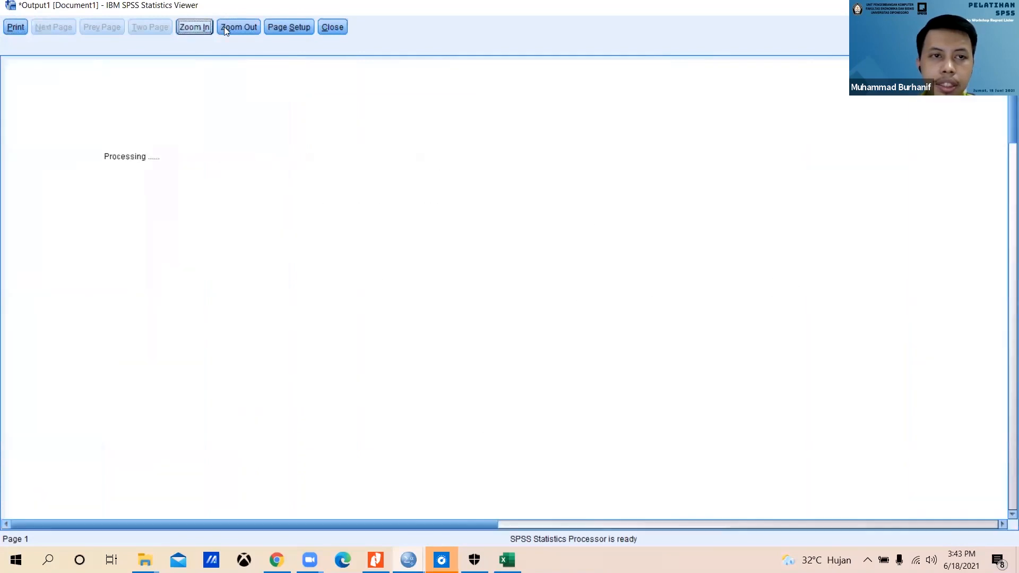
left_click(240, 27)
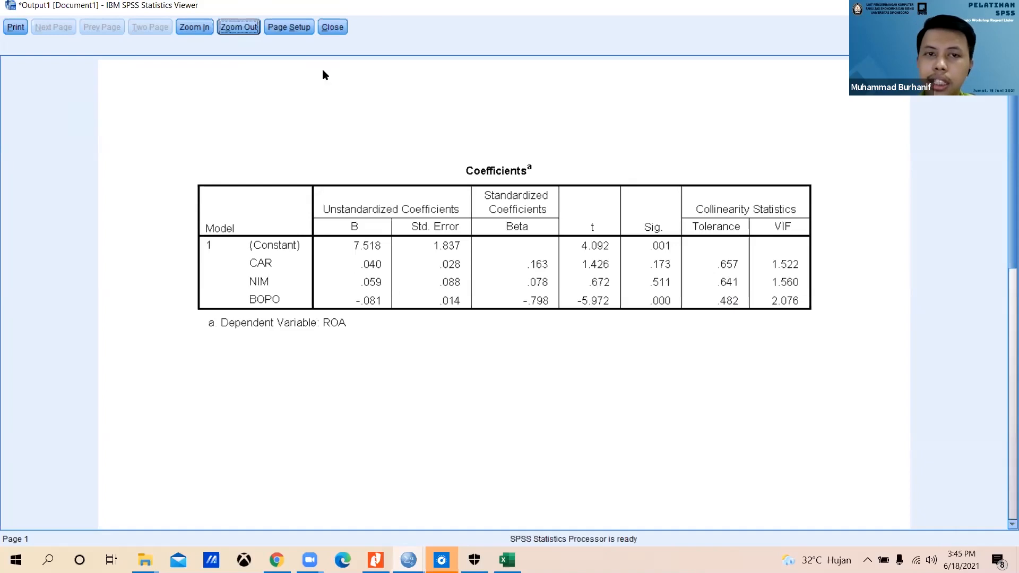
left_click(335, 28)
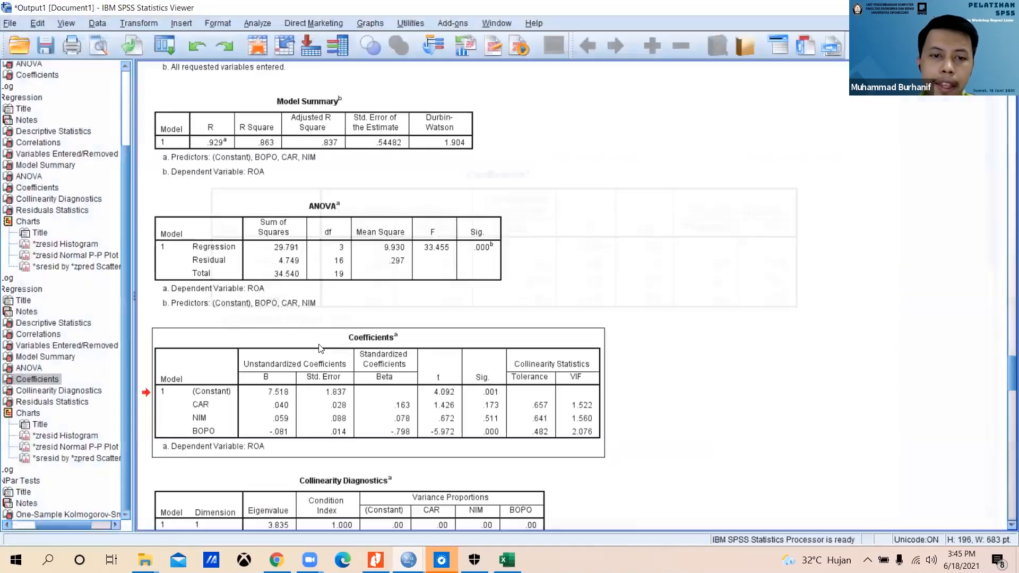
Open an enlarged print preview of the latest regression's Model Summary table and examine its Durbin-Watson statistic.
mouse_move(1004, 376)
left_mouse_down()
mouse_move(1004, 397)
mouse_move(1004, 371)
left_mouse_up()
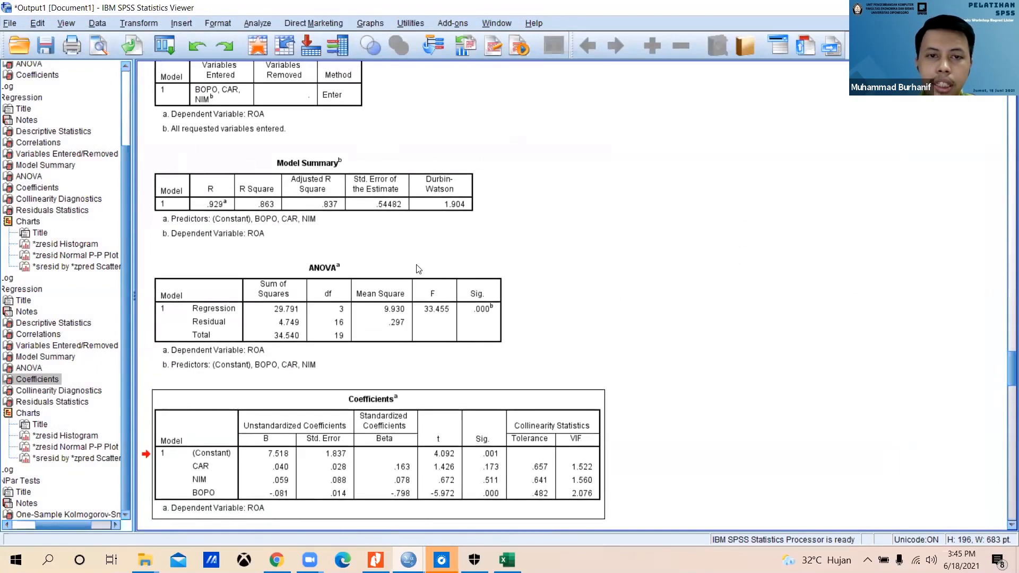
left_click(299, 208)
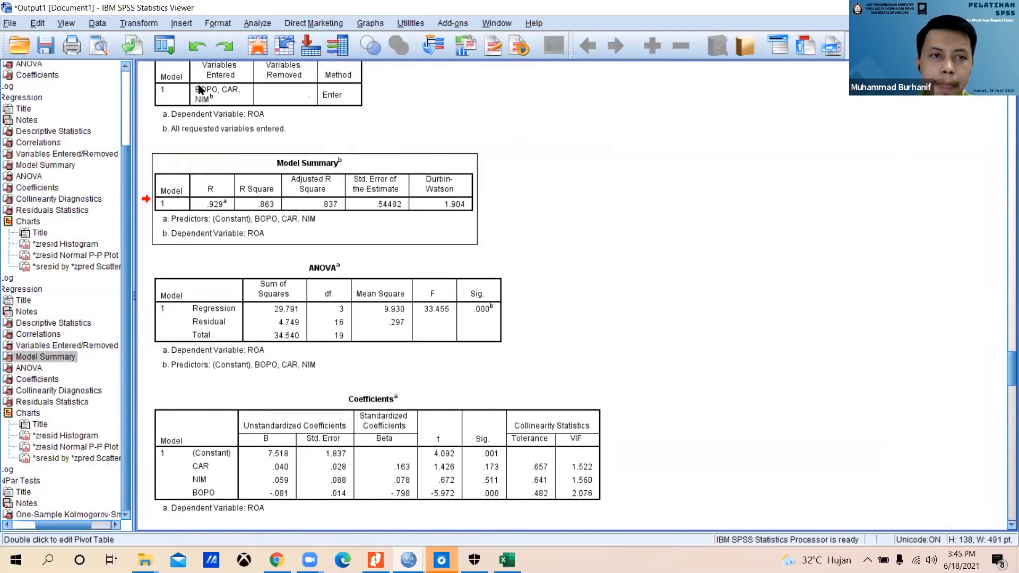
left_click(98, 49)
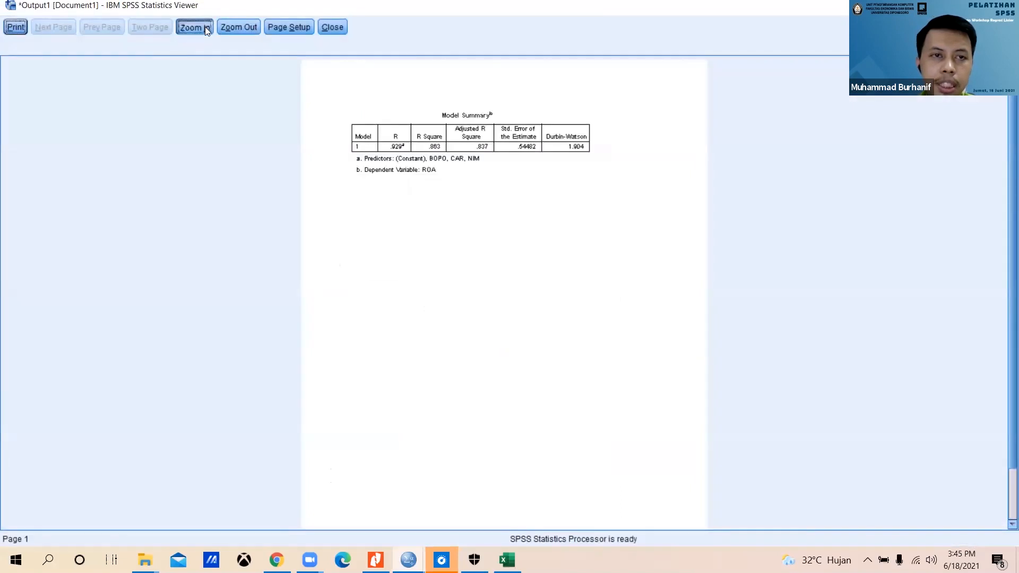
left_click(204, 26)
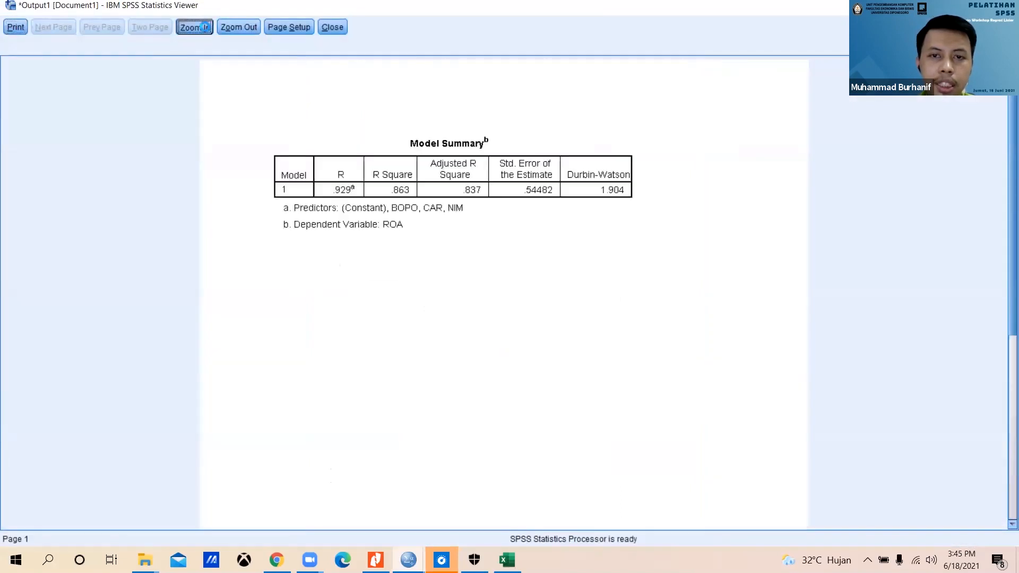
left_click(205, 27)
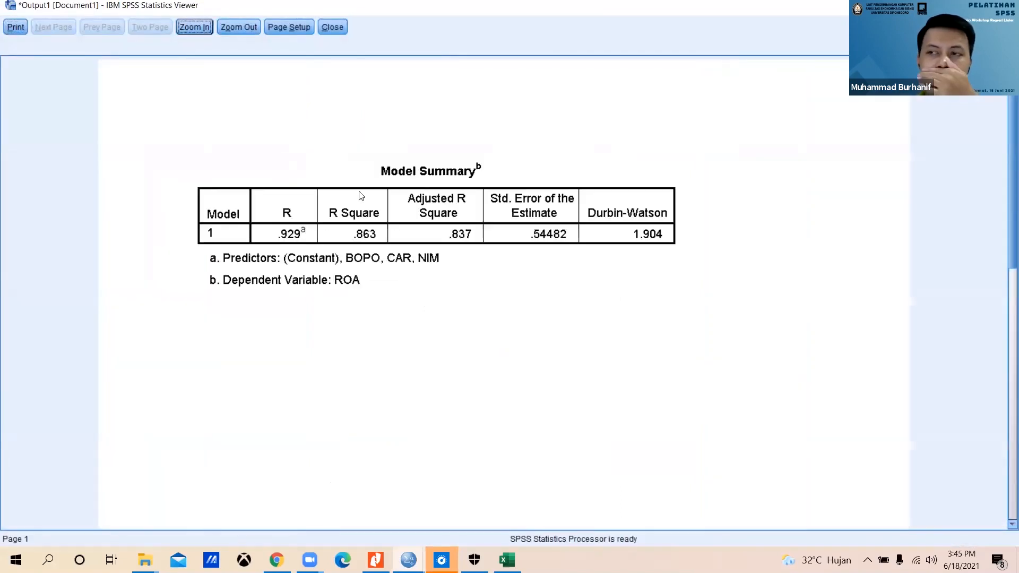
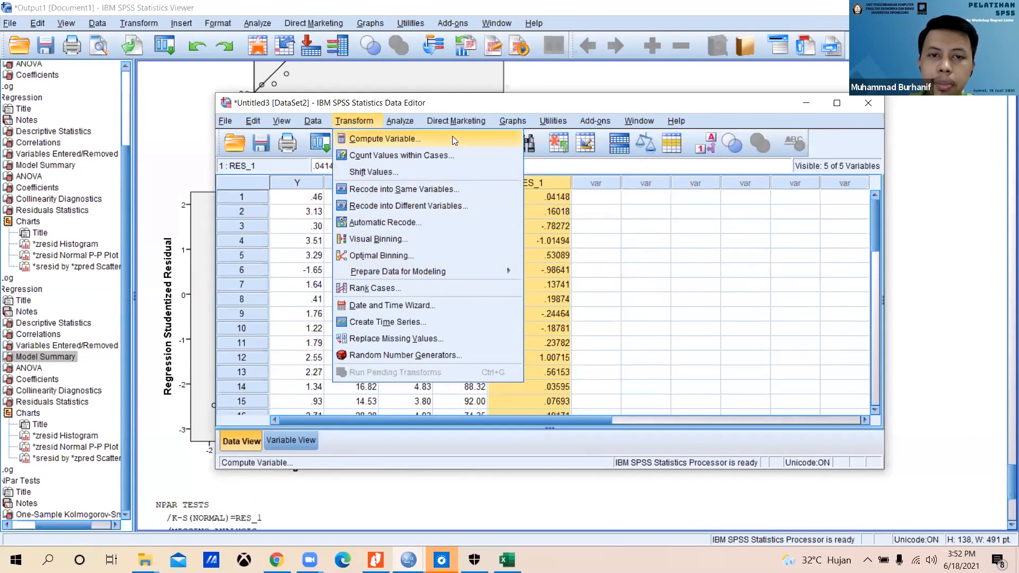
Start a Compute Variable transformation in the Untitled3 dataset with ABS_RESID as the target variable.
left_click(452, 139)
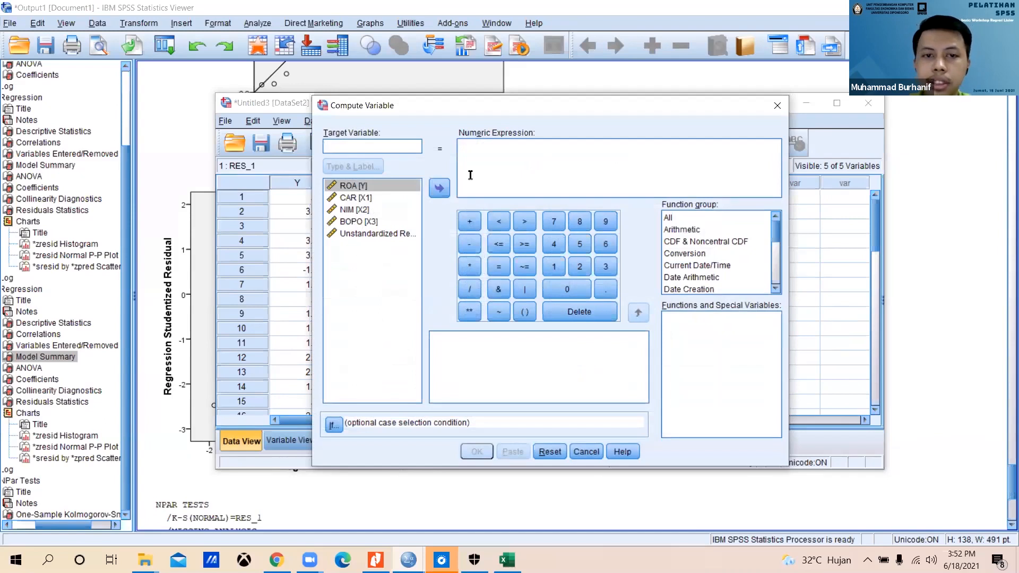
left_click(514, 173)
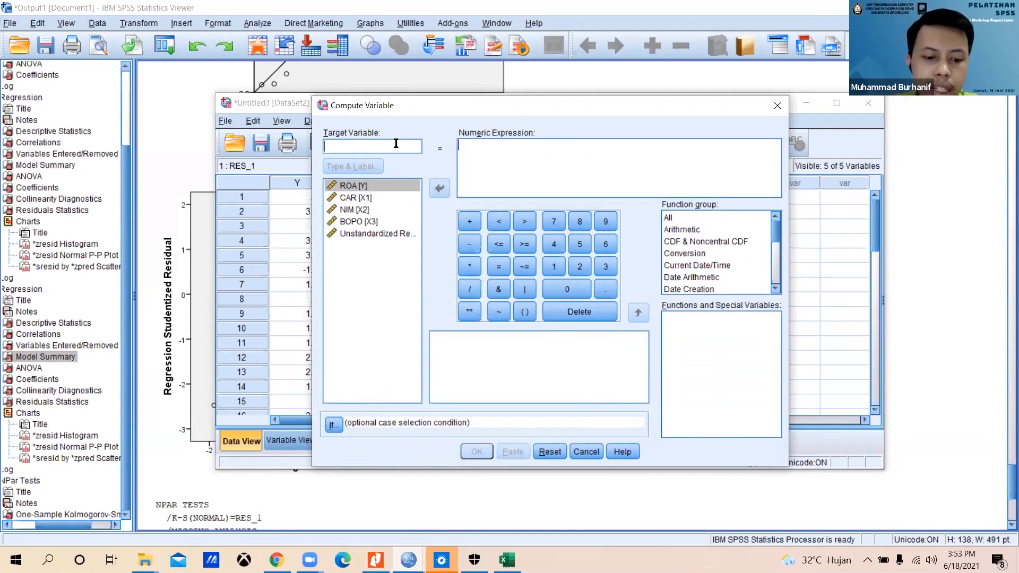
type("A")
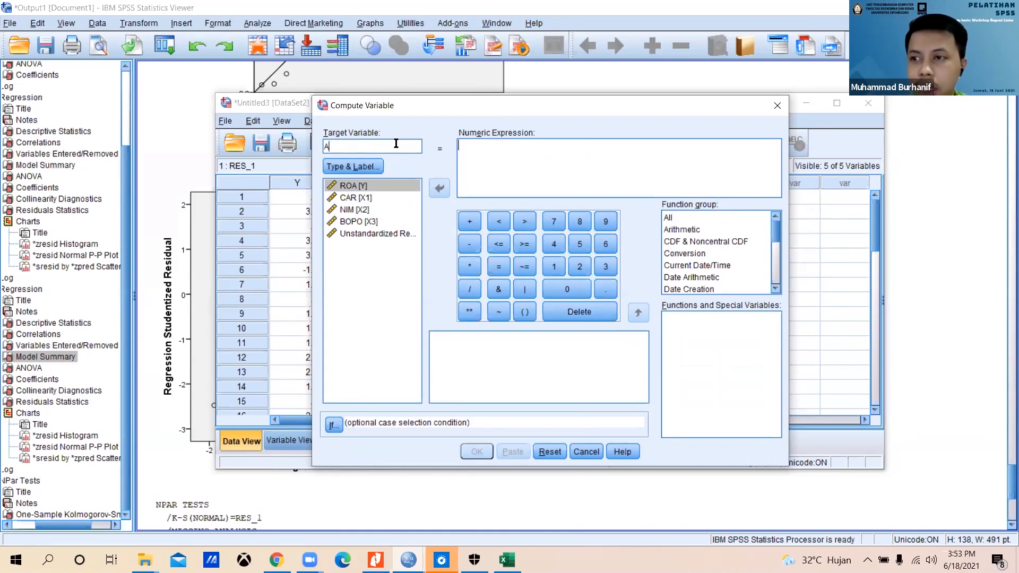
type("BS")
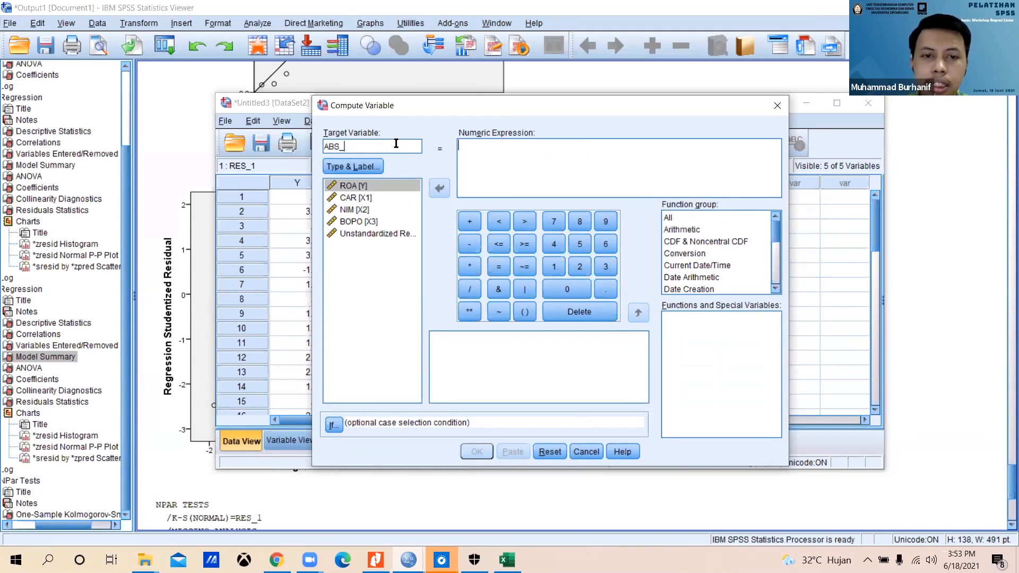
type("_RESID")
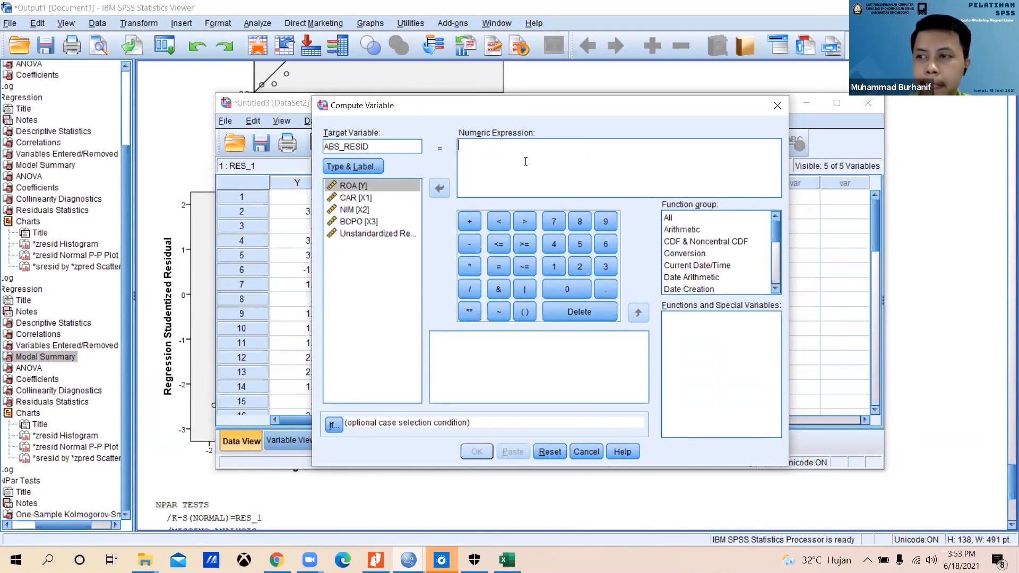
Define the numeric expression as ABS(RES_1) and compute the ABS_RESID variable.
left_click(526, 162)
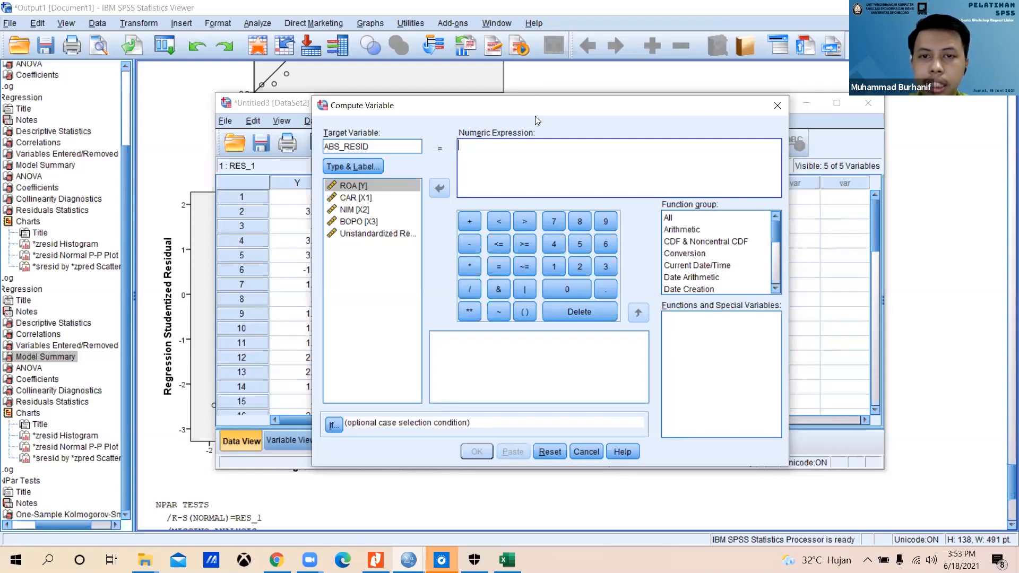
left_click_drag(535, 116, 531, 281)
type("ABS")
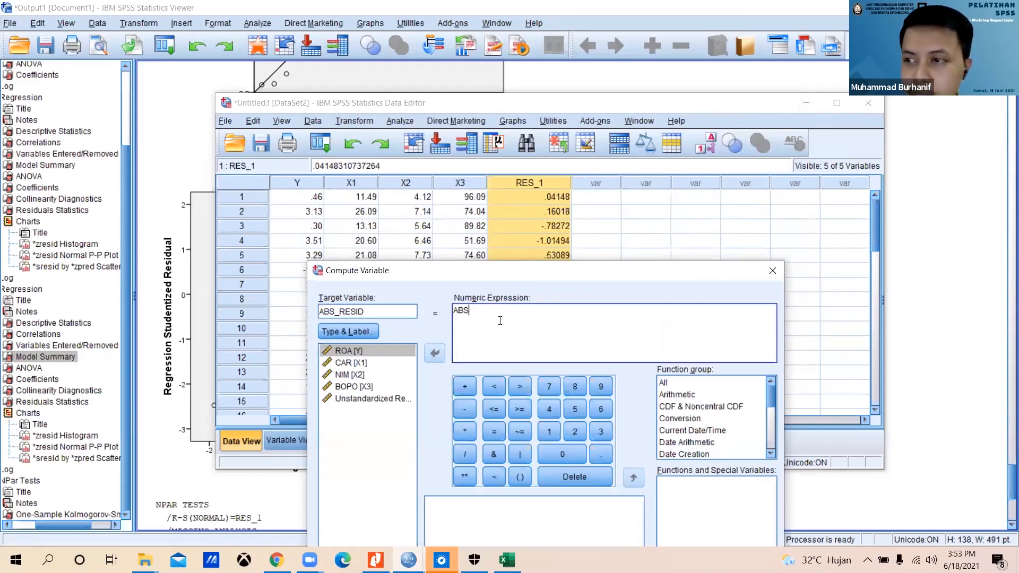
type("(RES")
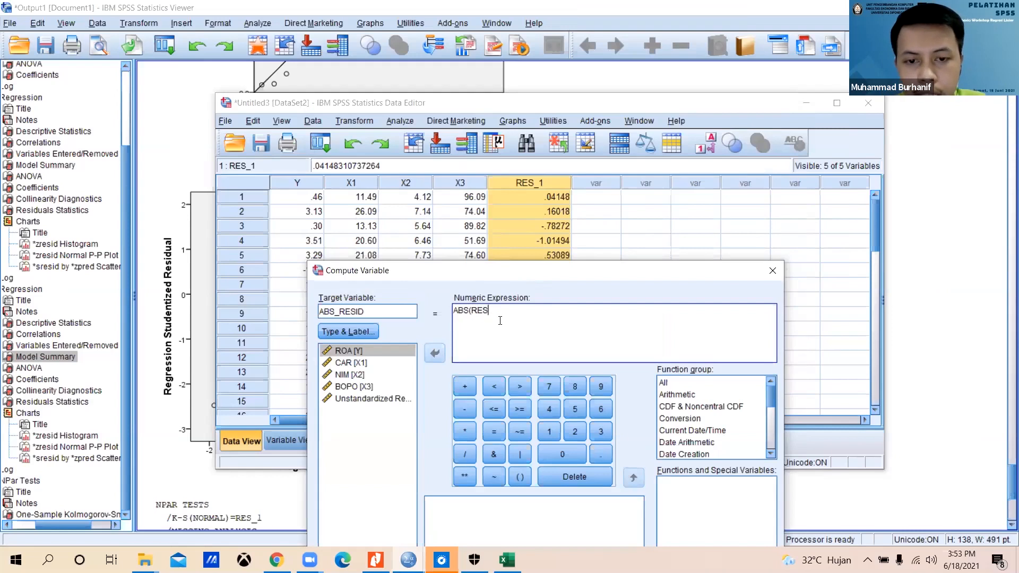
type("_1")
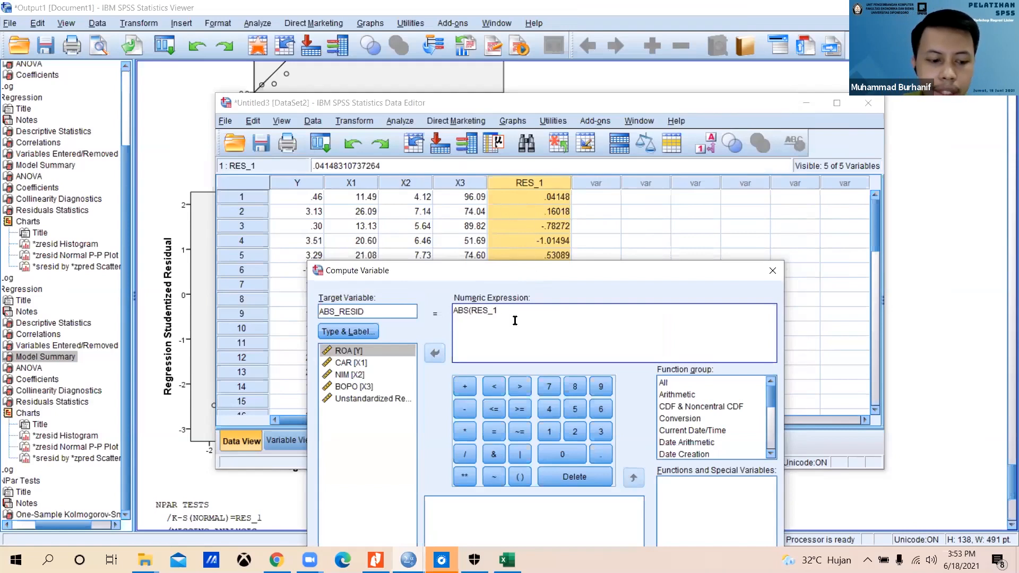
type(")")
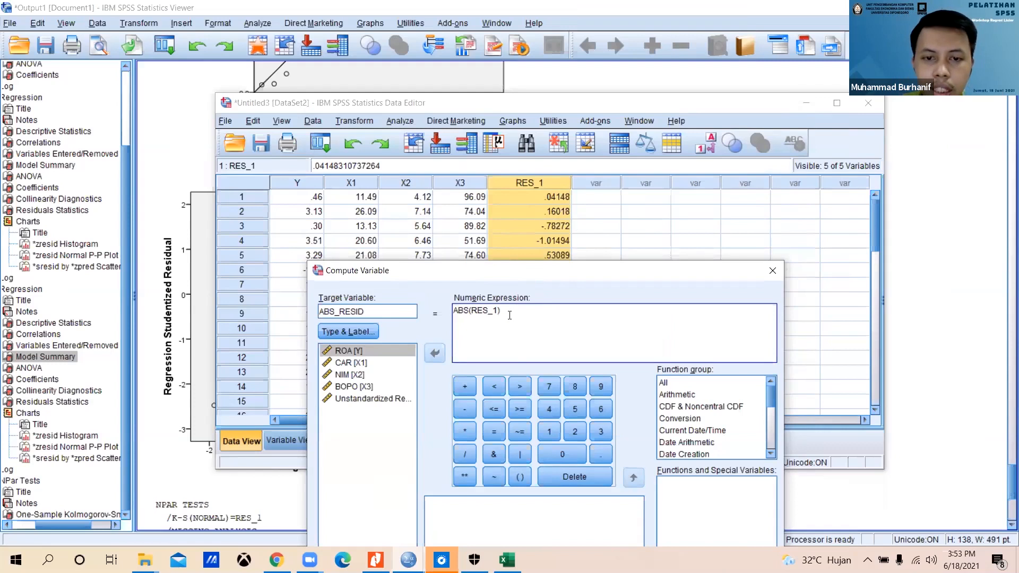
left_click_drag(532, 248, 535, 154)
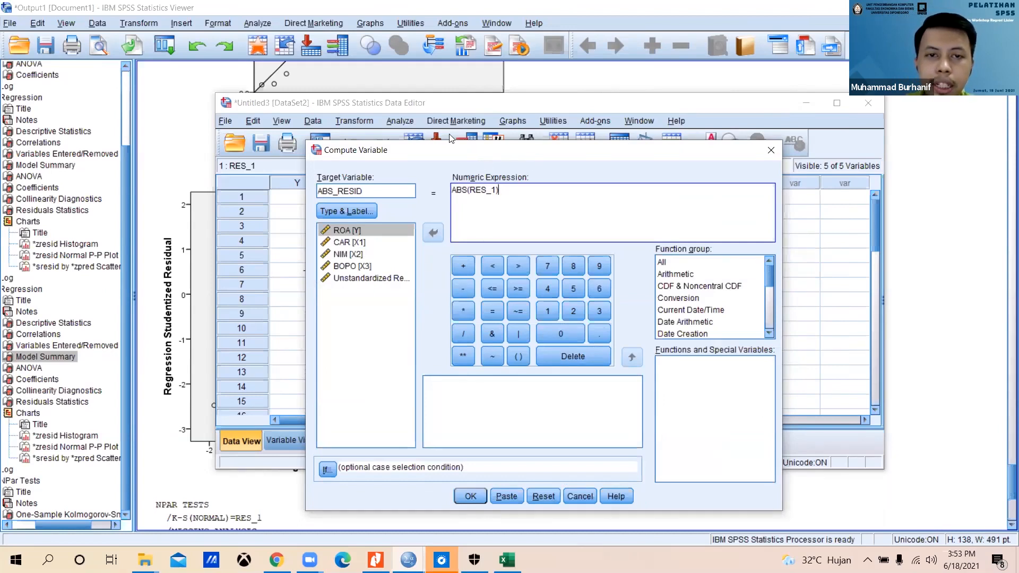
left_click_drag(474, 154, 470, 109)
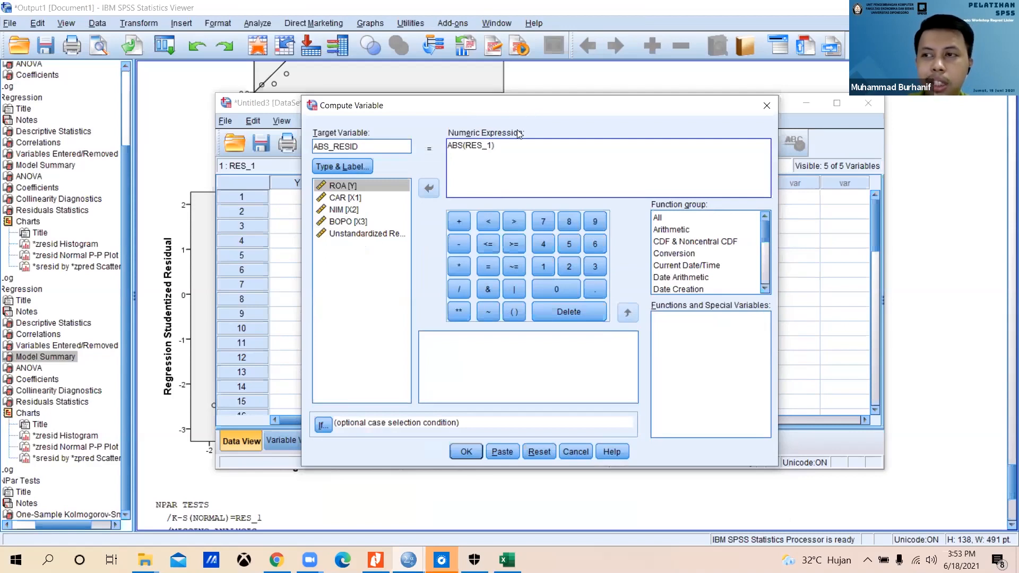
mouse_move(528, 104)
left_mouse_down()
mouse_move(581, 154)
mouse_move(531, 108)
left_mouse_up()
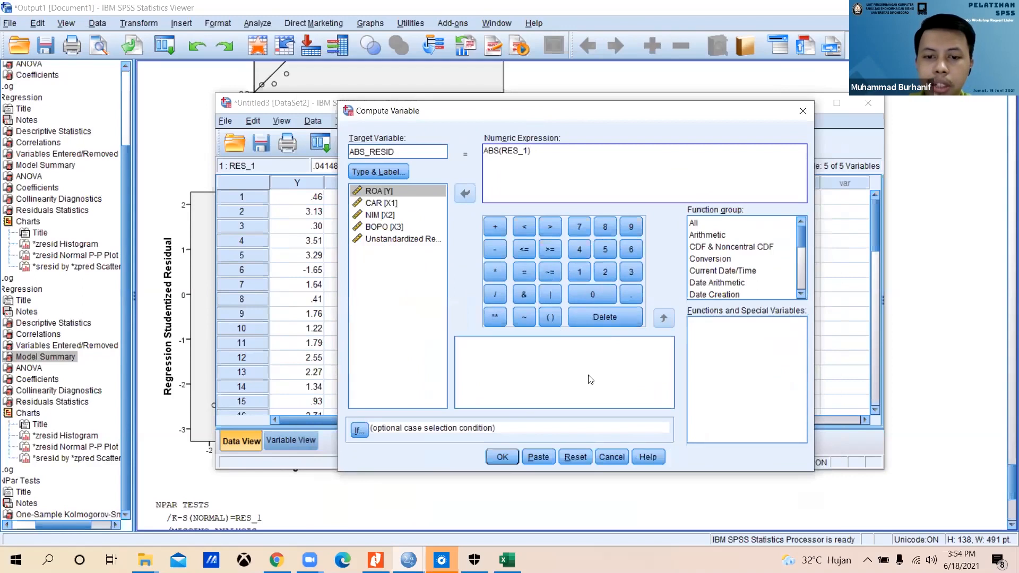
left_click(499, 462)
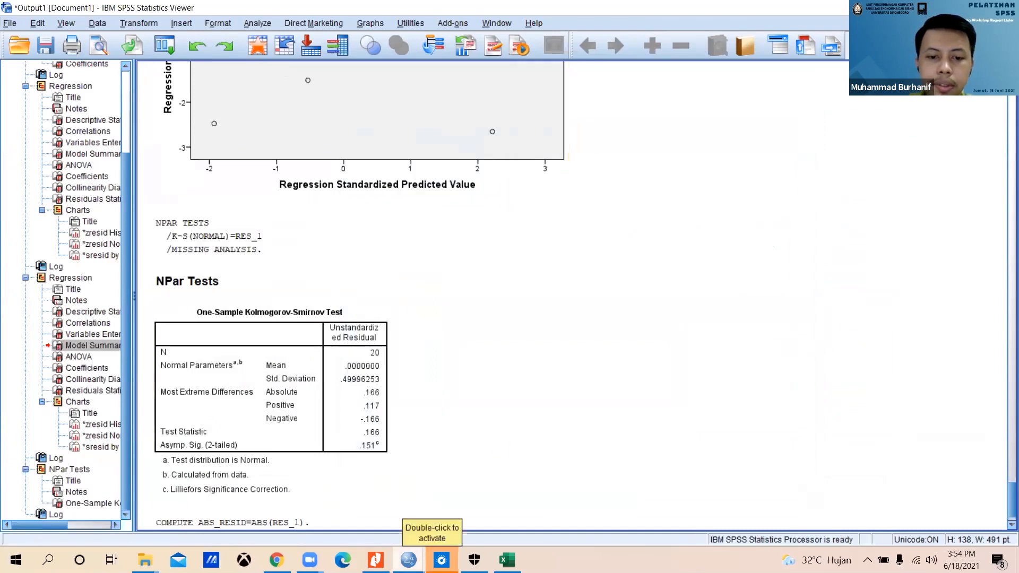
Return to the Untitled3 data and examine the ABS_RESID column across all cases against RES_1.
mouse_move(408, 560)
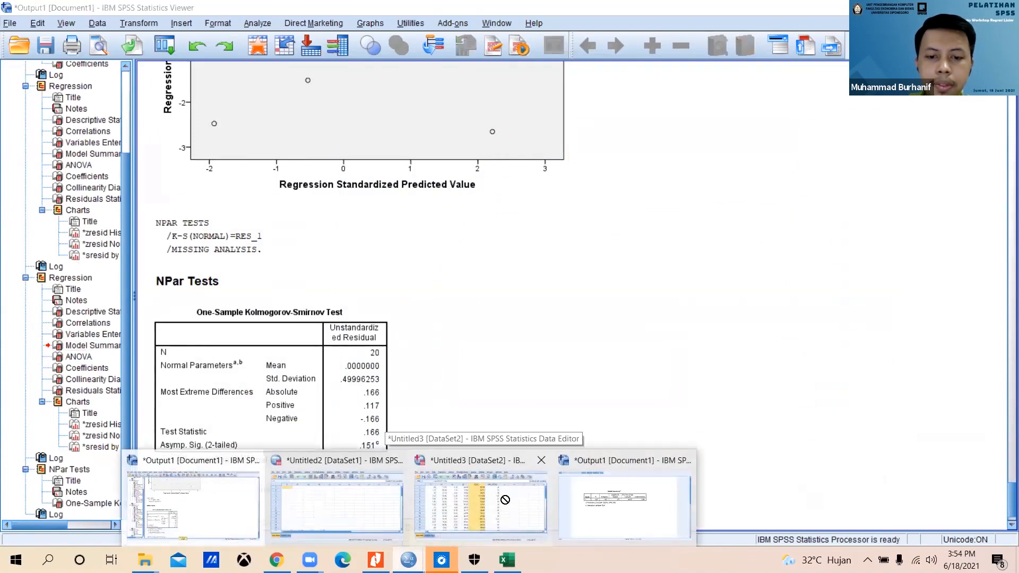
left_click(505, 499)
left_click_drag(617, 97, 603, 78)
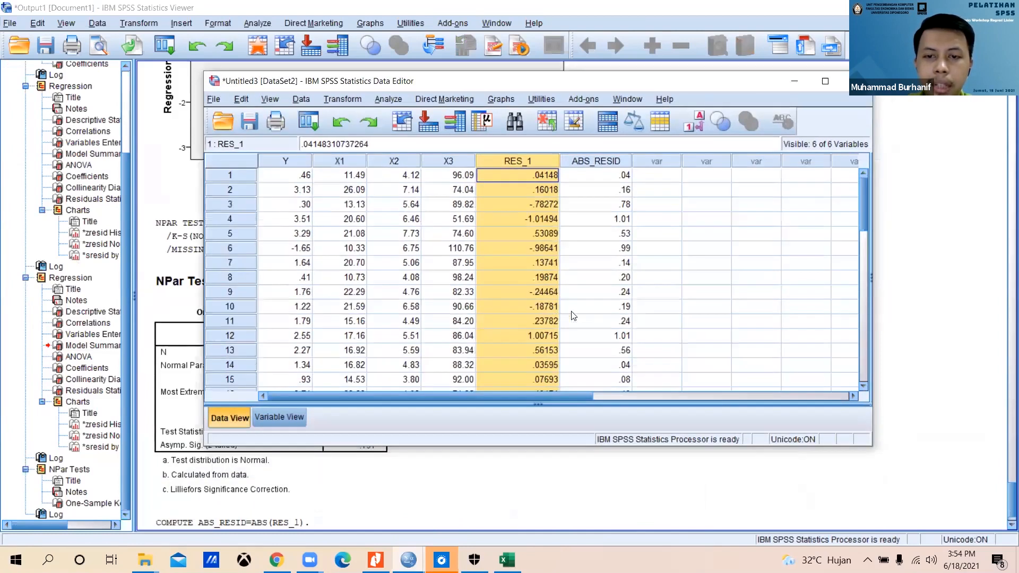
left_click(611, 164)
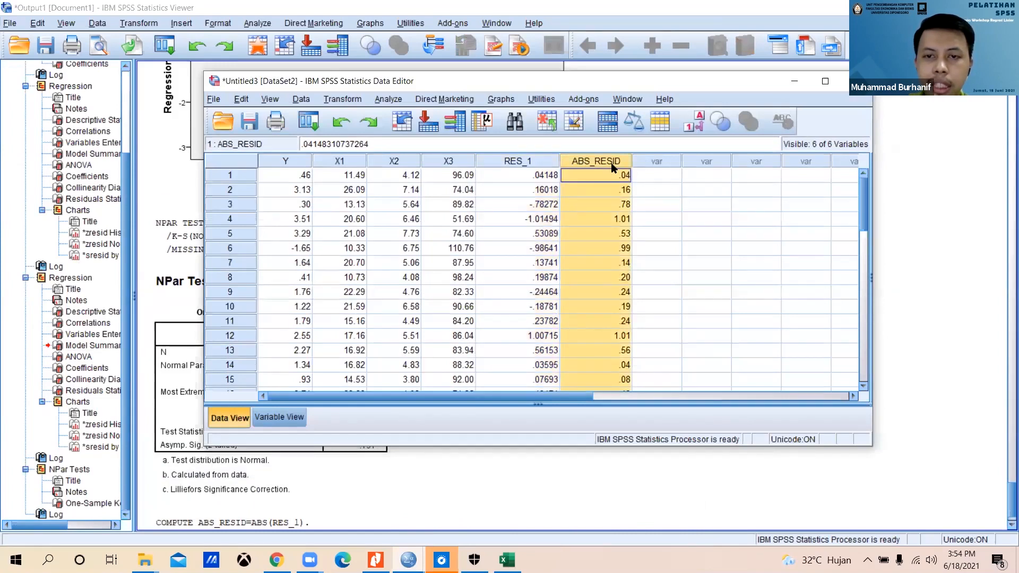
left_click(864, 247)
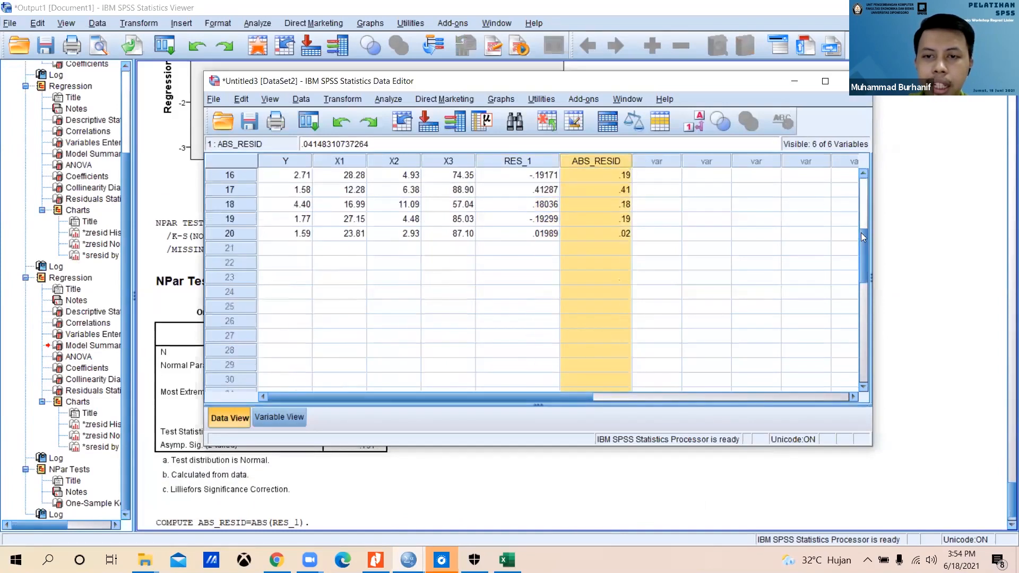
left_click_drag(861, 232, 864, 167)
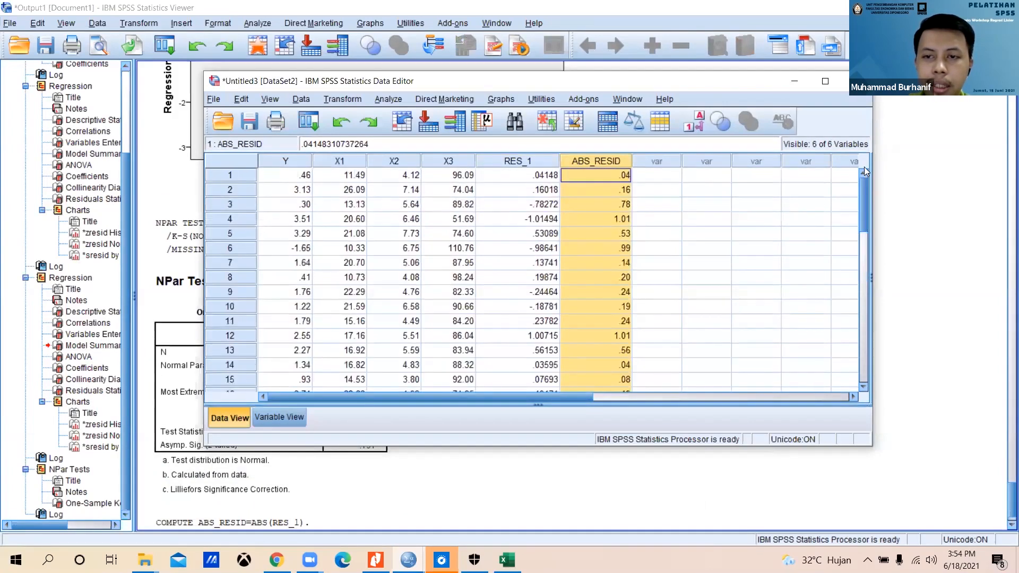
left_click(594, 178)
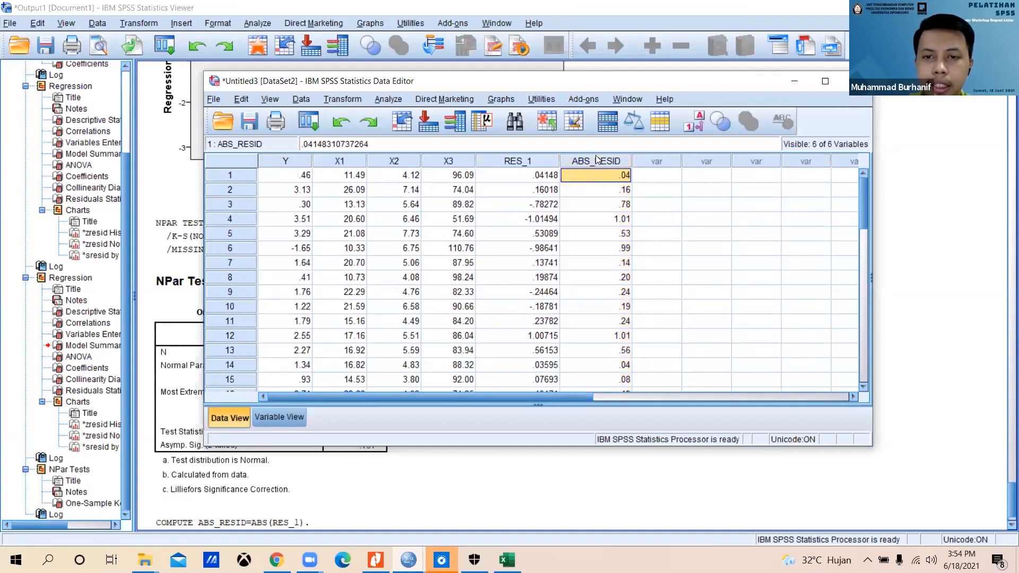
left_click(604, 161)
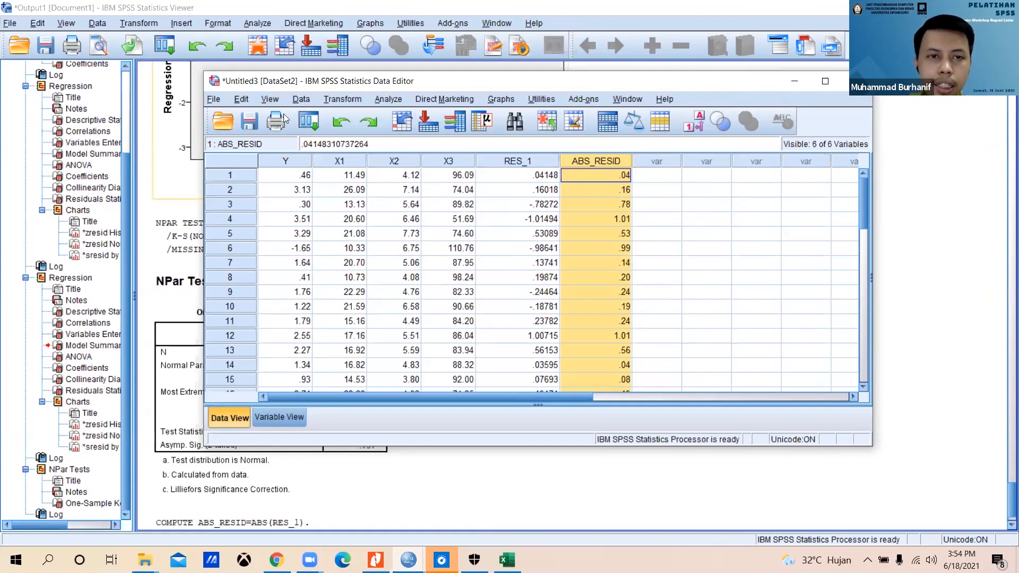
Run the linear regression of ROA with ABS_RESID added to CAR, NIM and BOPO as an independent variable.
left_click(389, 100)
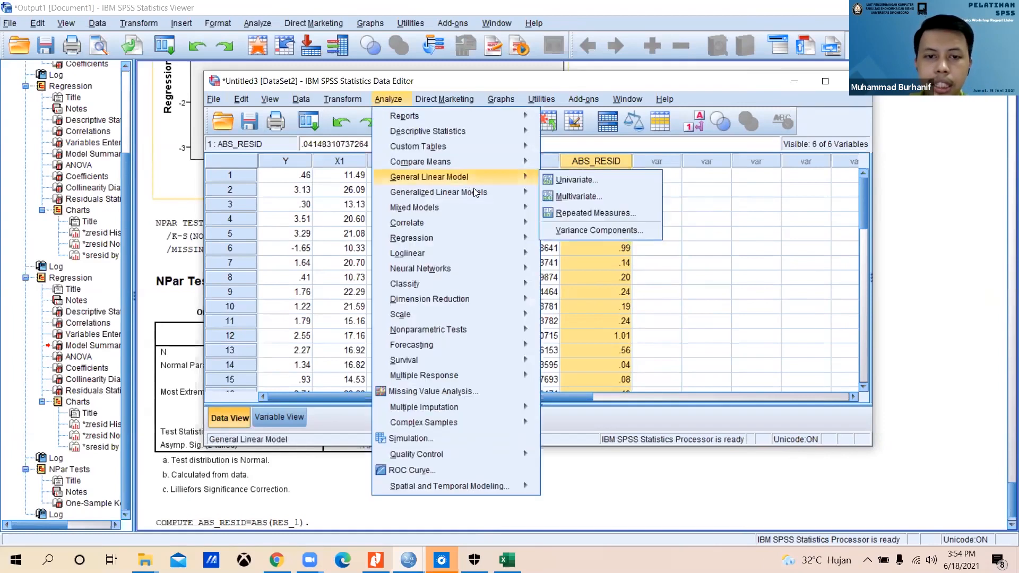
mouse_move(504, 238)
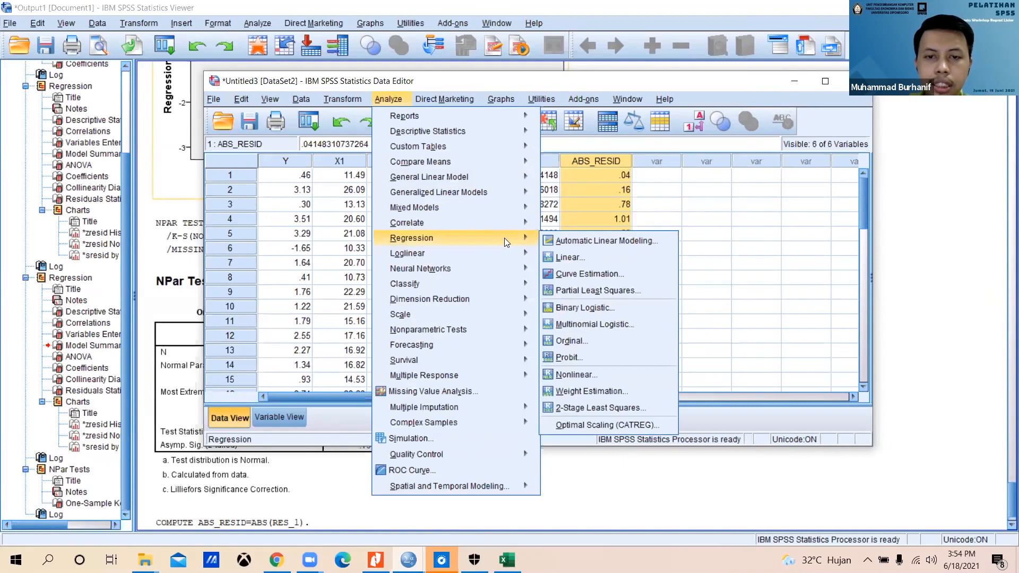
left_click(568, 258)
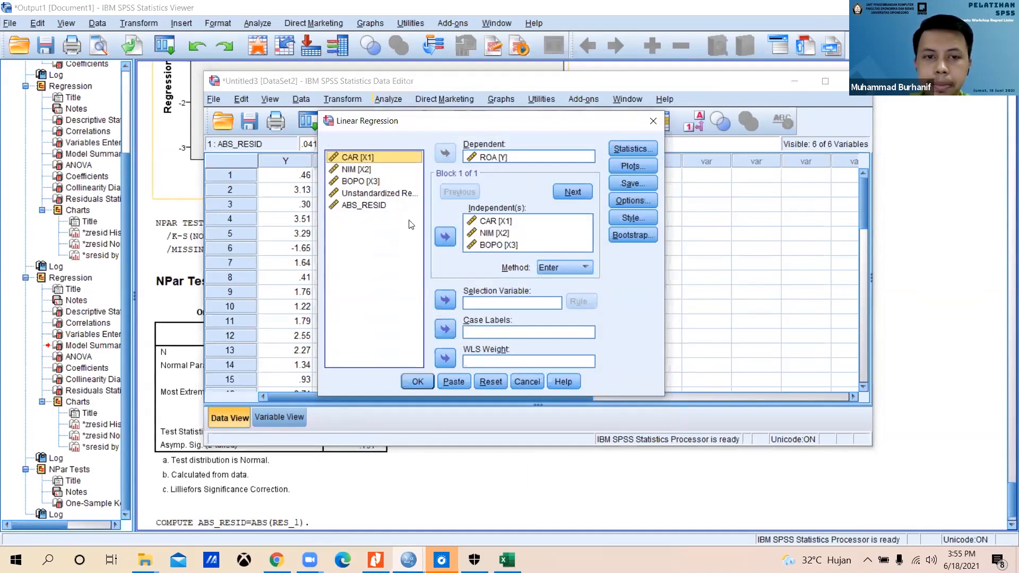
left_click(378, 208)
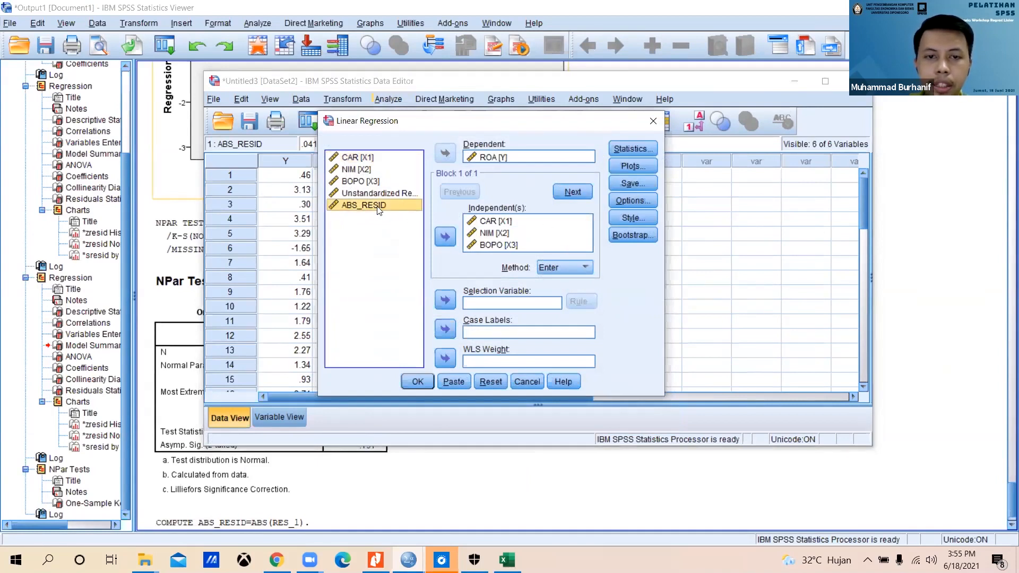
left_click(445, 238)
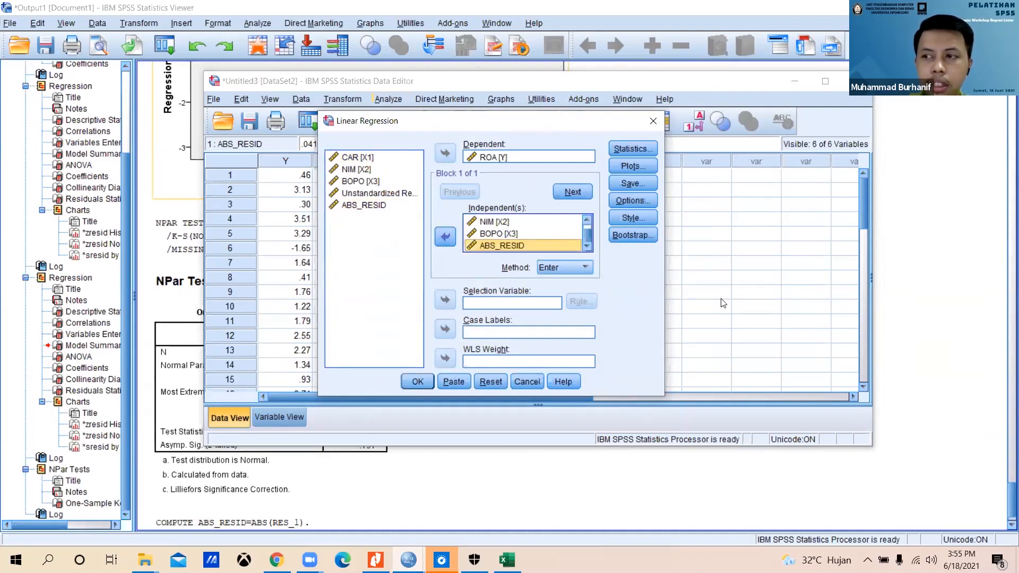
left_click(419, 382)
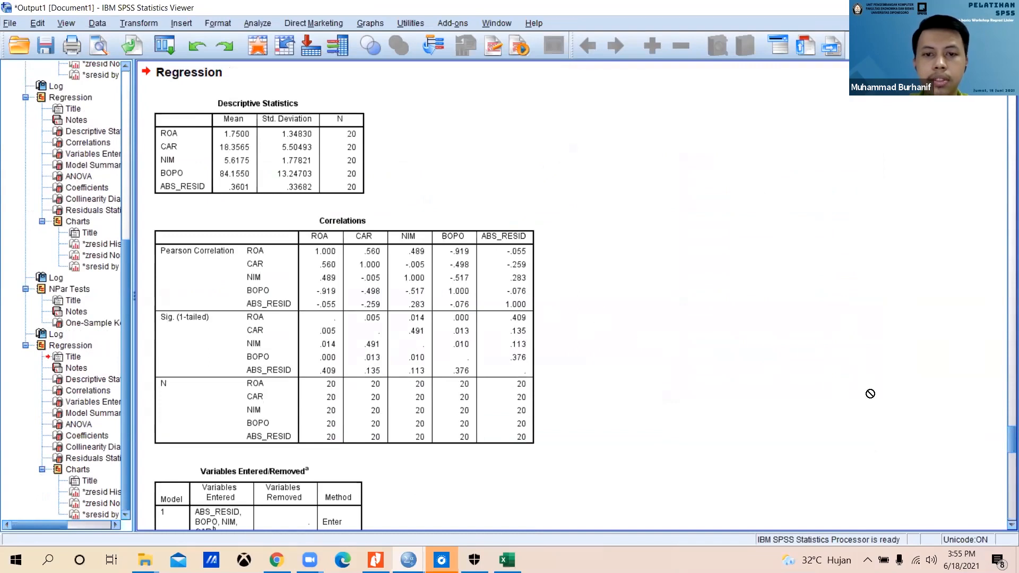
Examine the new regression's ANOVA, Coefficients and Collinearity Diagnostics tables, and return to the Untitled3 data.
left_click_drag(1004, 440, 978, 437)
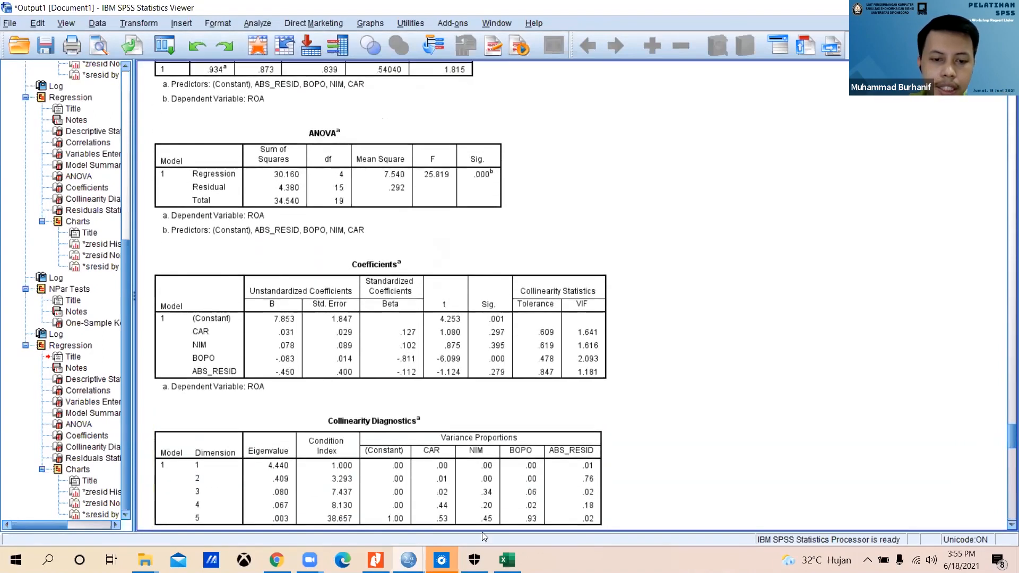
left_click(409, 560)
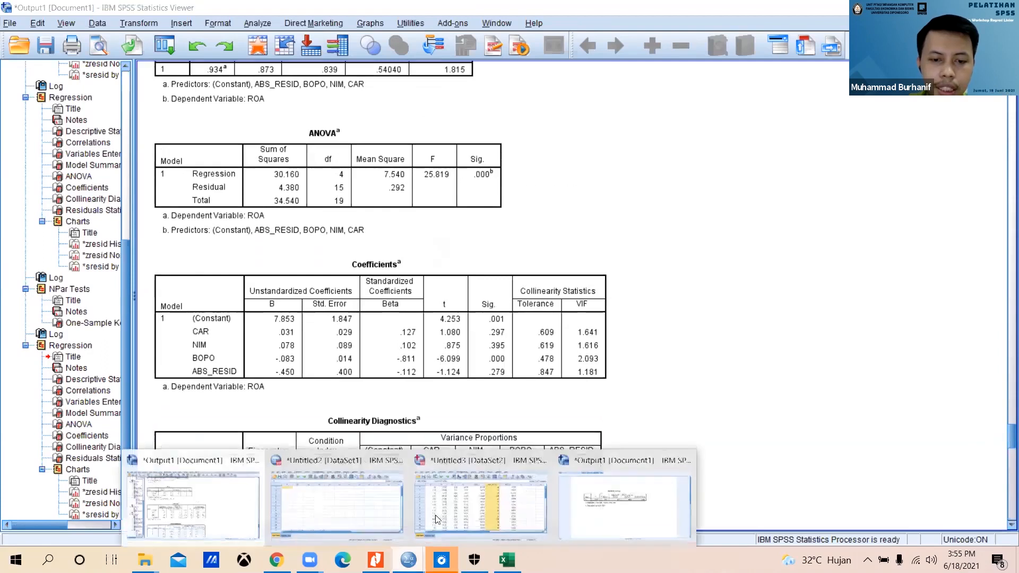
left_click(502, 500)
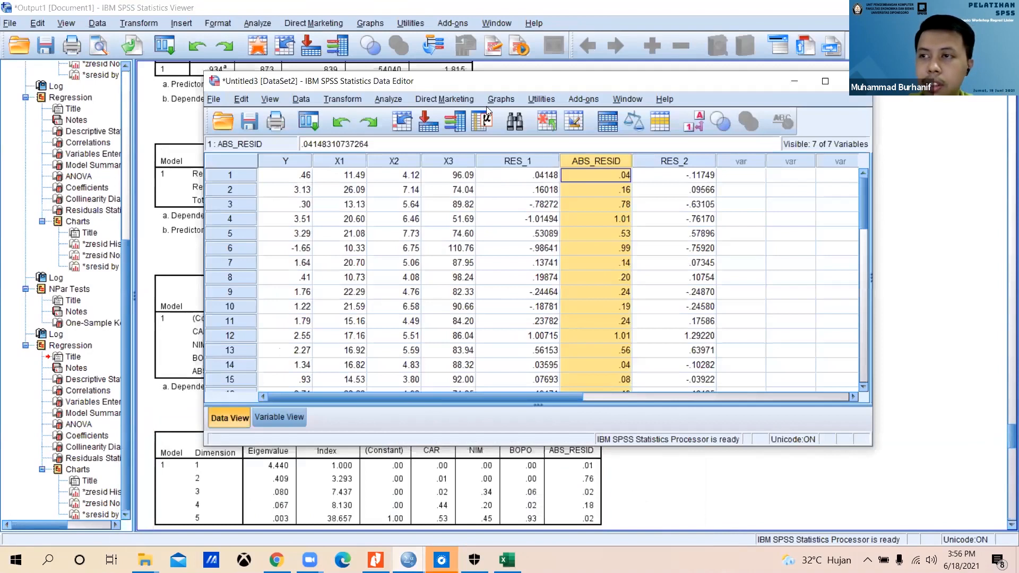
Review the linear regression's independent variables and rerun it with ROA as dependent and CAR, NIM, BOPO and ABS_RESID as independents.
left_click(354, 101)
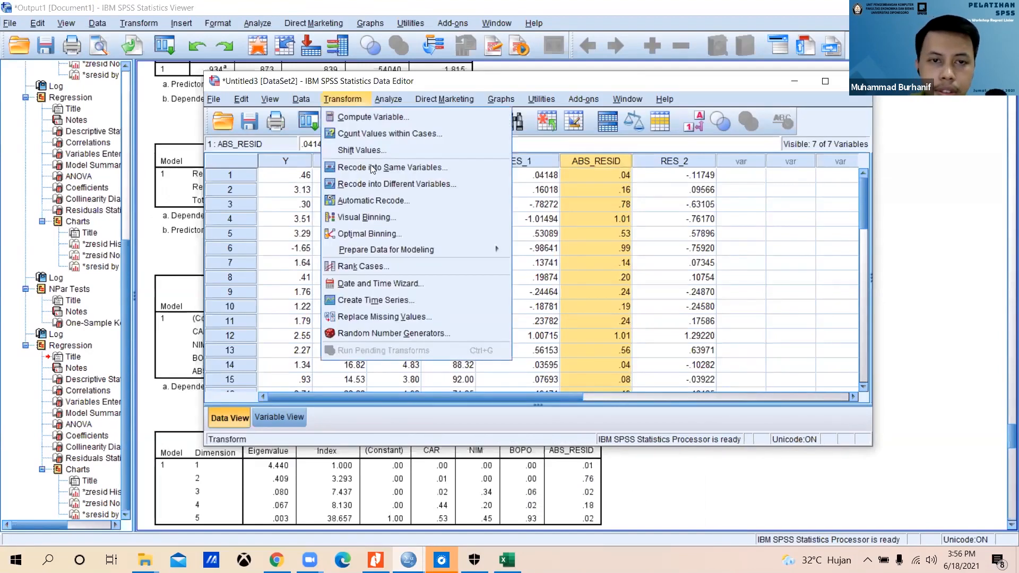
mouse_move(395, 101)
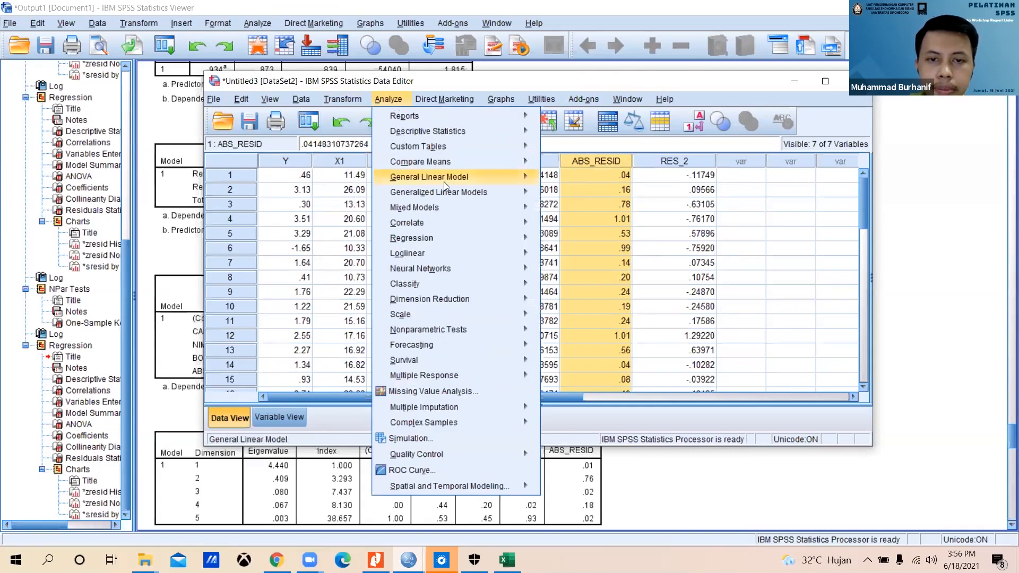
mouse_move(468, 222)
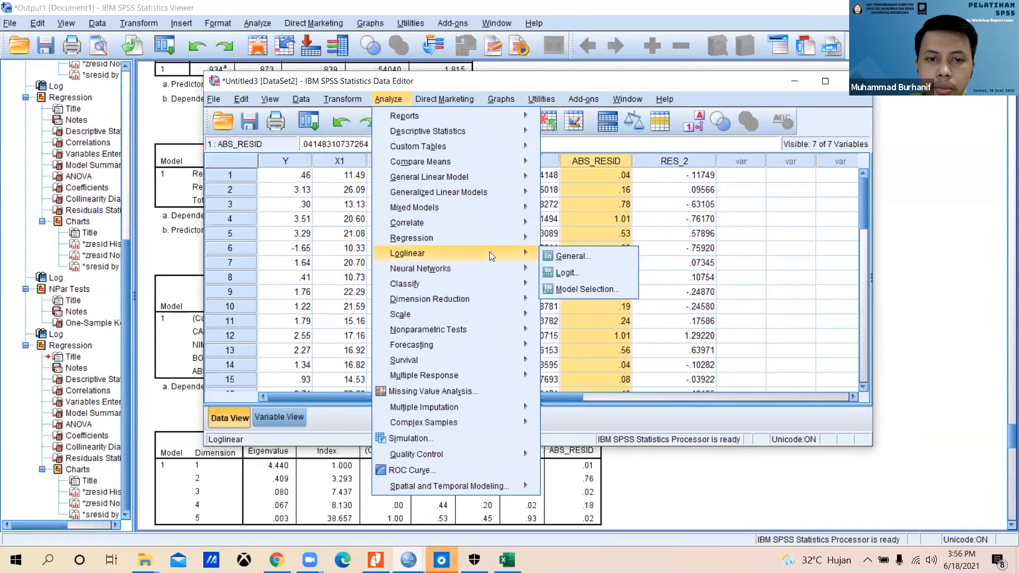
mouse_move(514, 238)
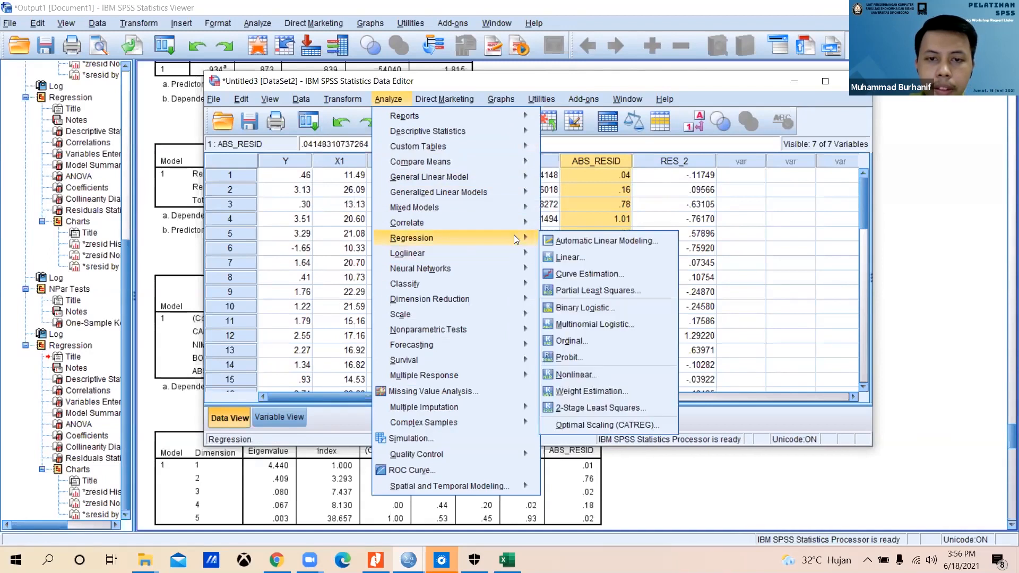
left_click(568, 258)
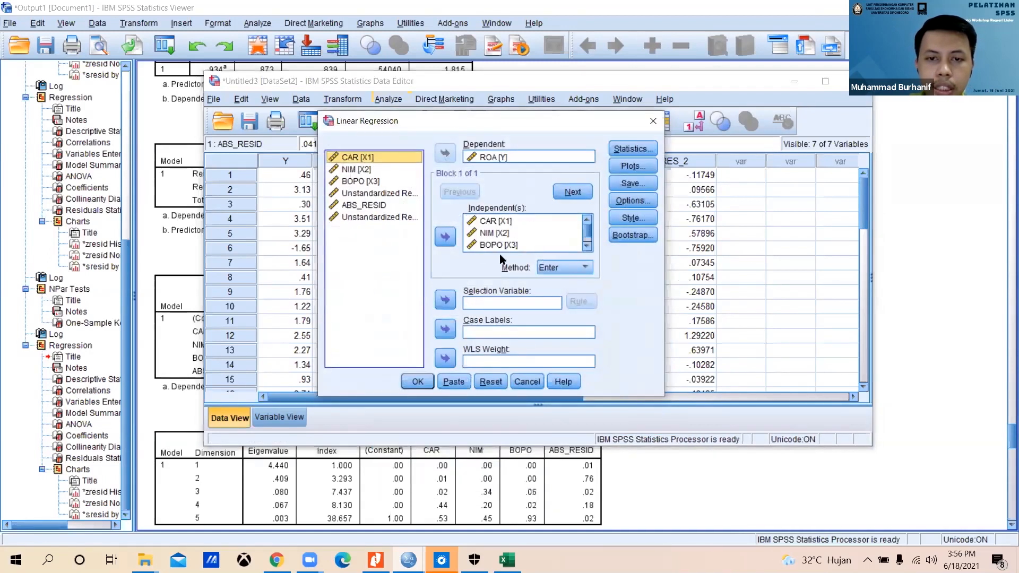
left_click(587, 234)
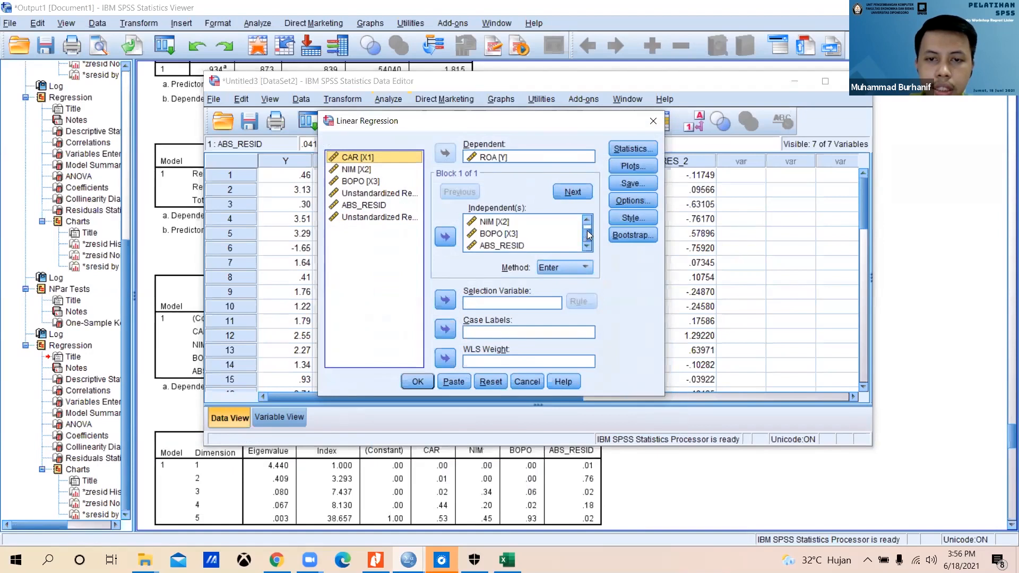
left_click(588, 227)
left_click(587, 246)
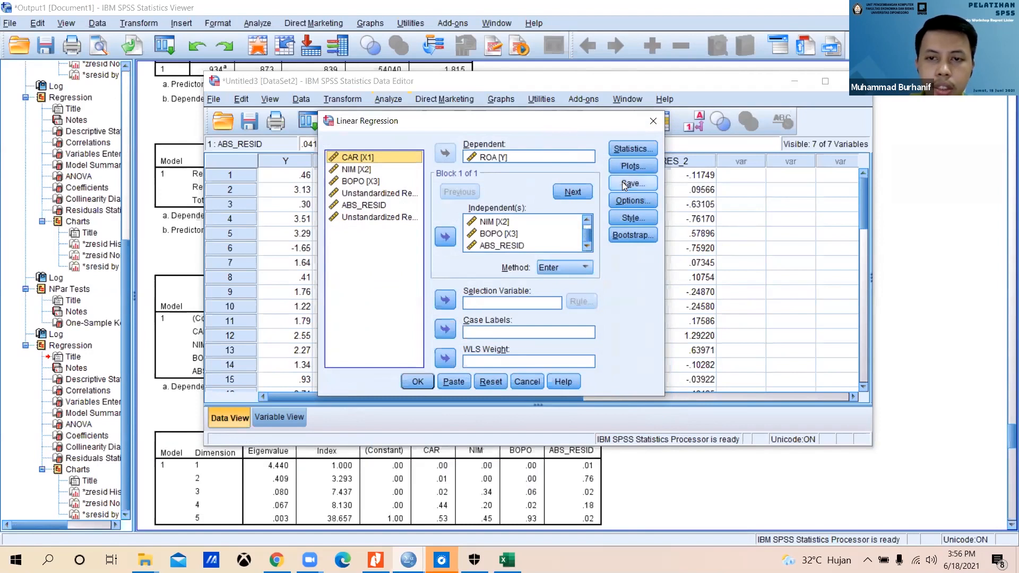
left_click(416, 387)
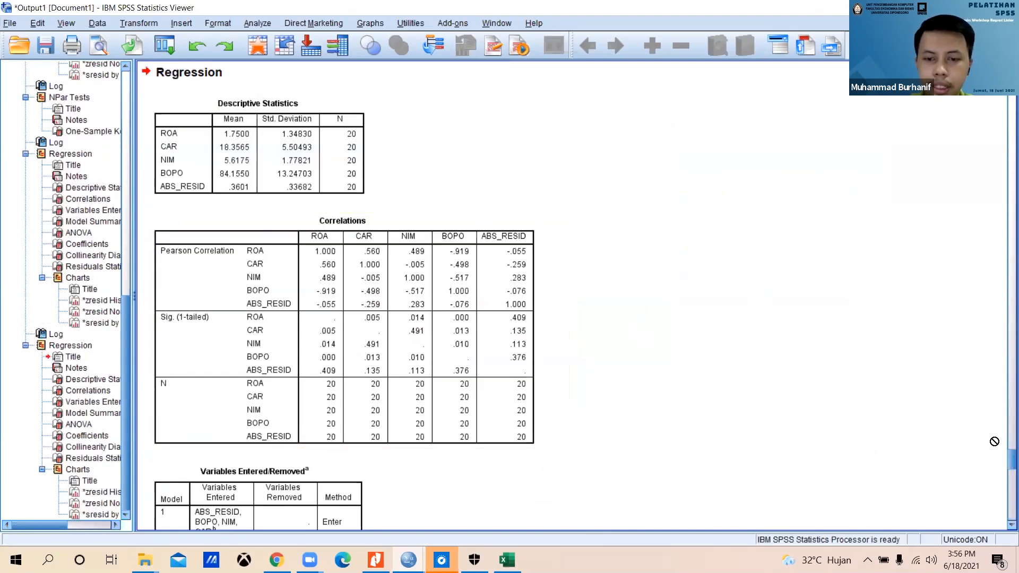
Examine the rerun regression's output from the descriptive statistics and correlations through to the residual scatterplot.
scroll(1004, 467, "down", 3)
left_click_drag(1004, 468, 1005, 531)
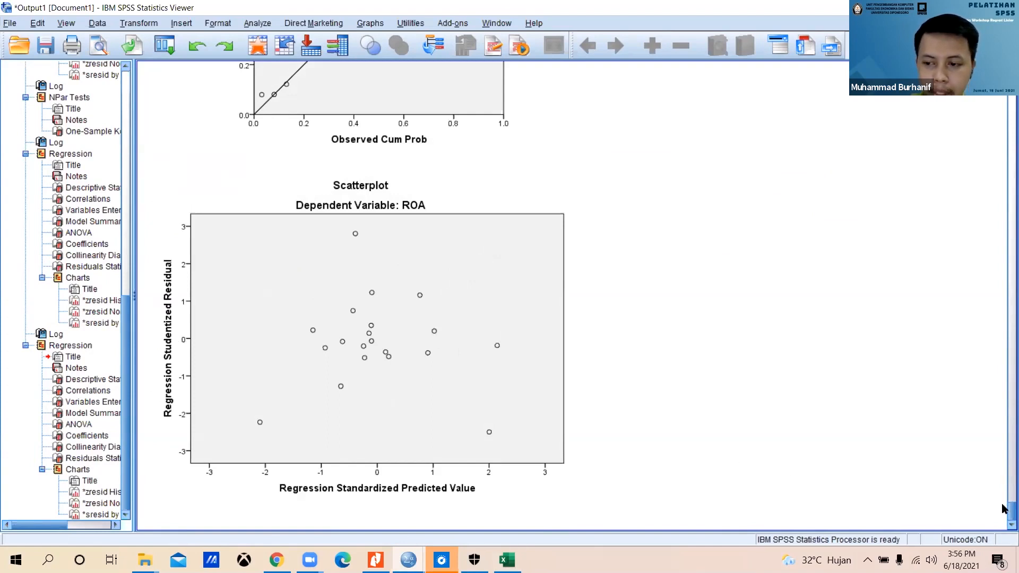
left_click_drag(1005, 509, 1007, 430)
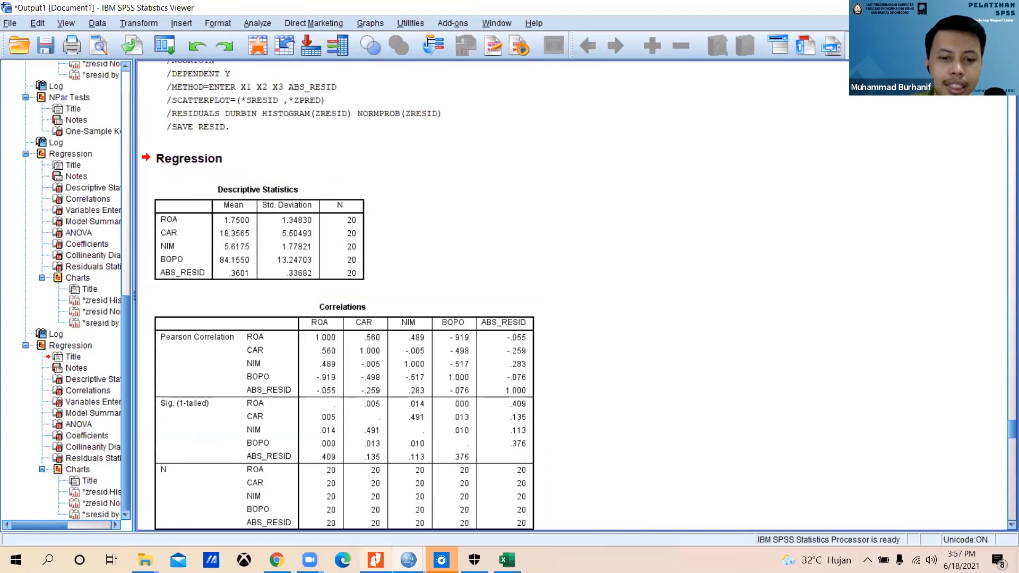
Switch to the Zoom Meeting Controls window.
mouse_move(408, 560)
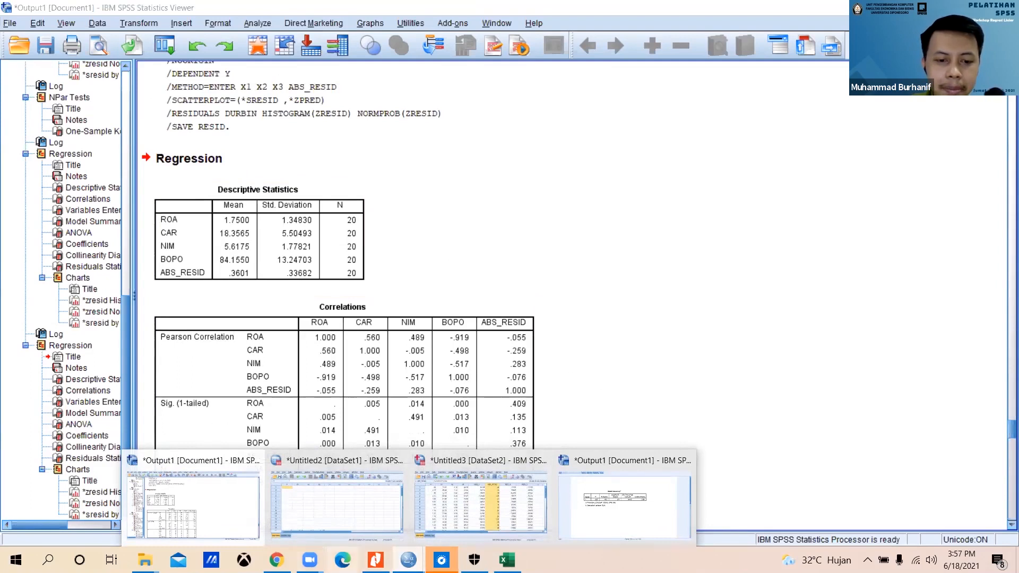
mouse_move(309, 560)
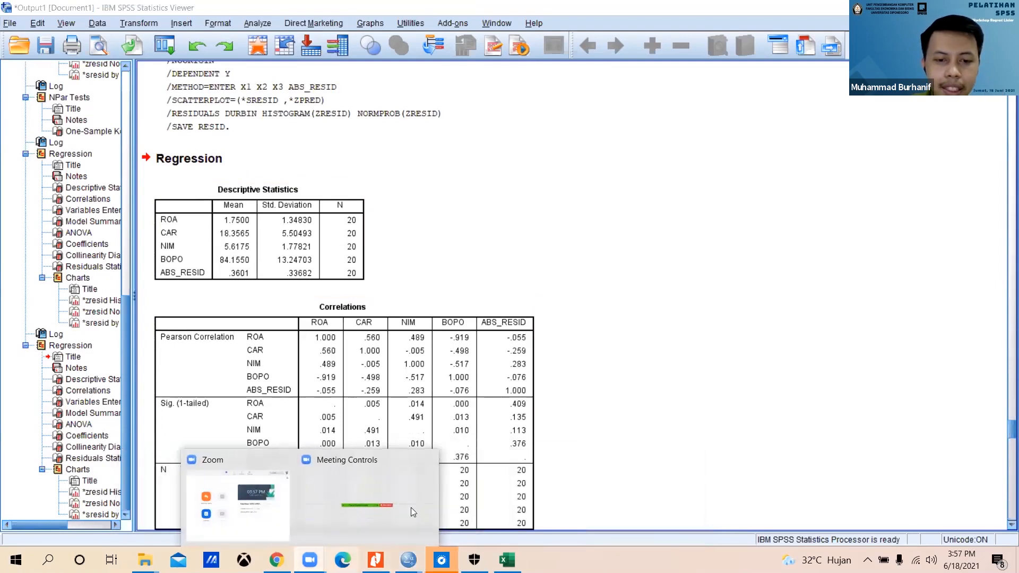
left_click(343, 494)
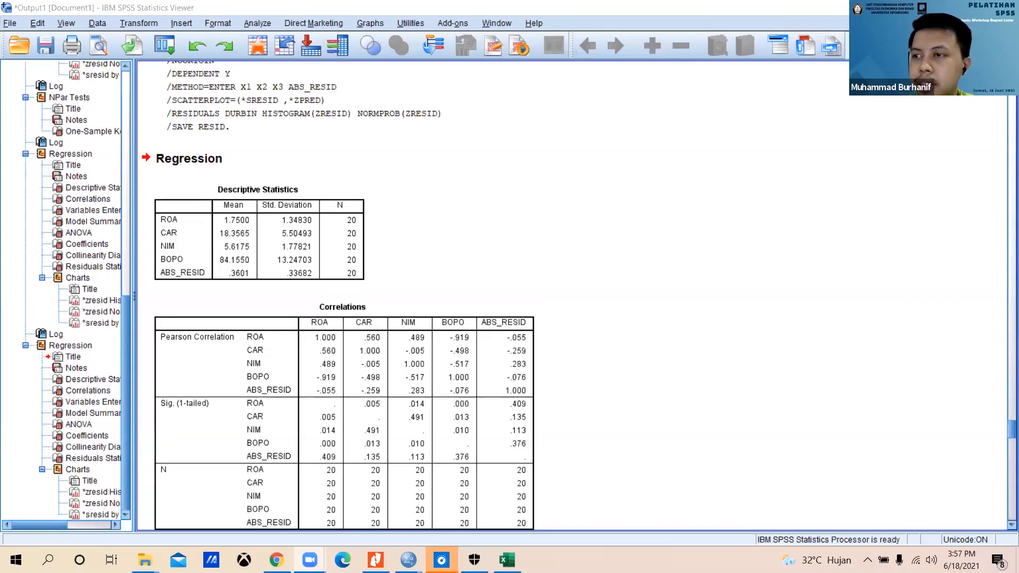
left_click(521, 311)
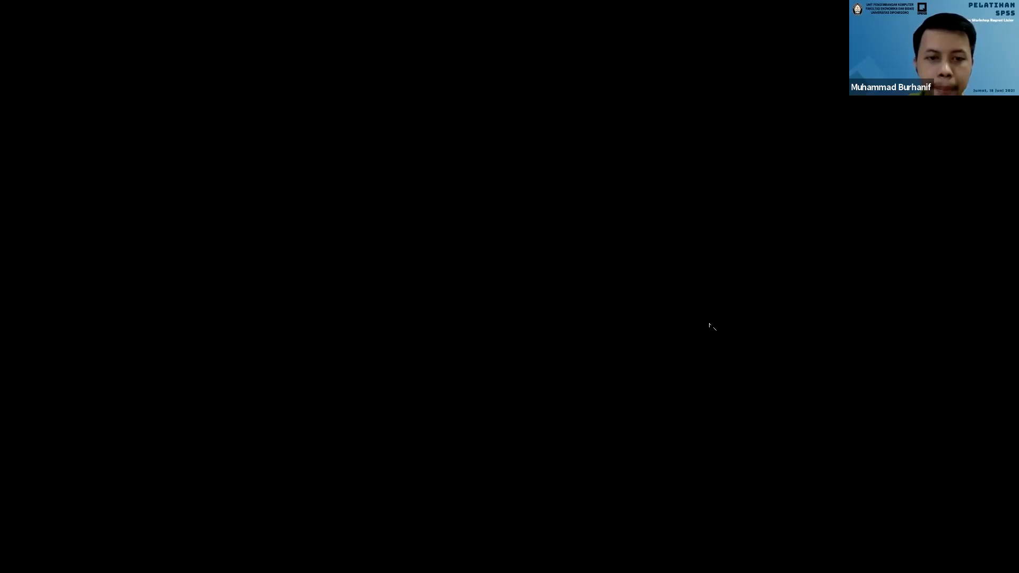
Look through the ROA regression tables, residual charts and Kolmogorov-Smirnov test in the Output Paling final.spv output.
scroll(710, 316, "down", 3)
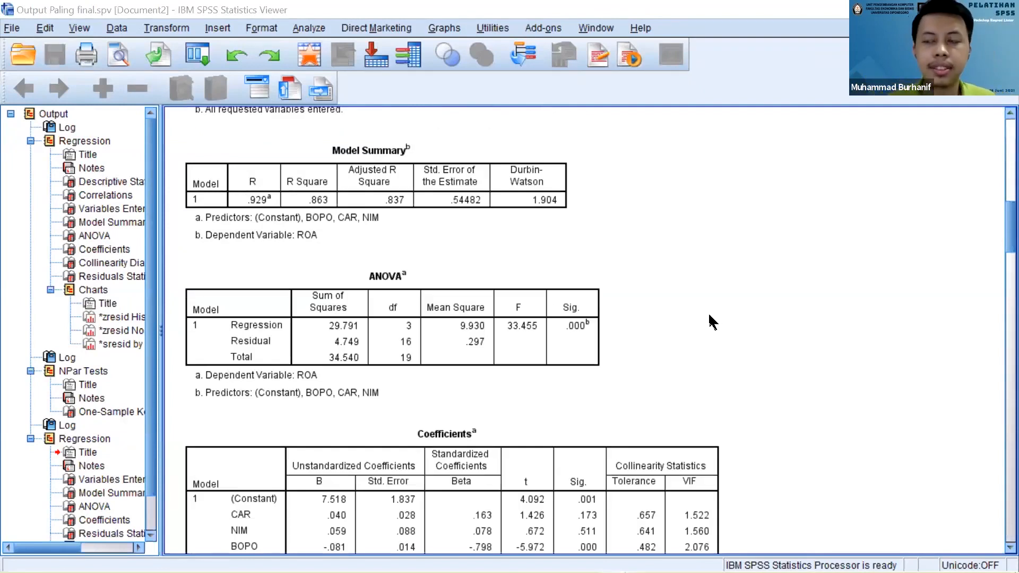
scroll(712, 321, "down", 2)
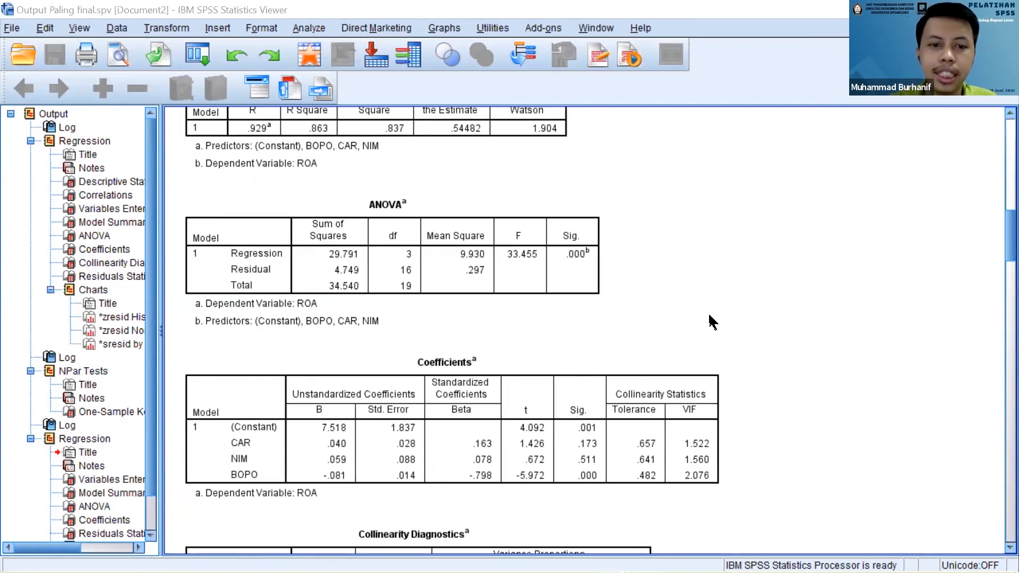
scroll(709, 316, "down", 6)
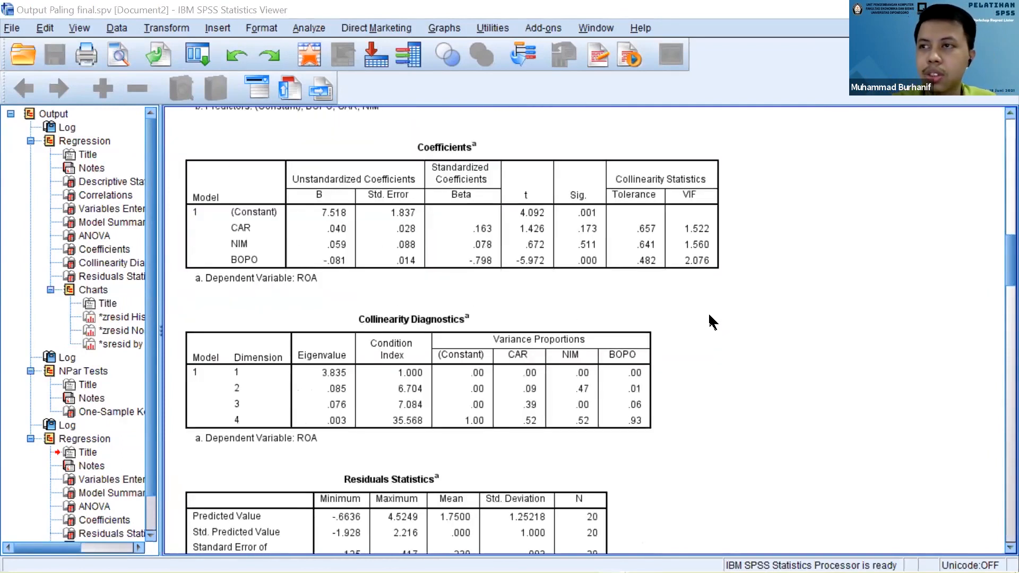
scroll(710, 316, "down", 10)
scroll(712, 321, "down", 4)
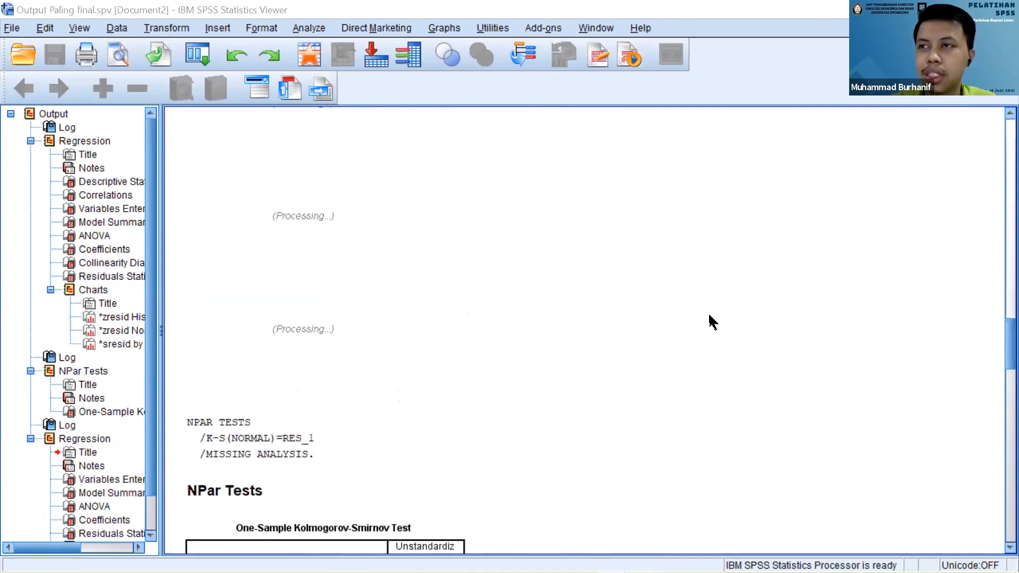
scroll(709, 315, "down", 10)
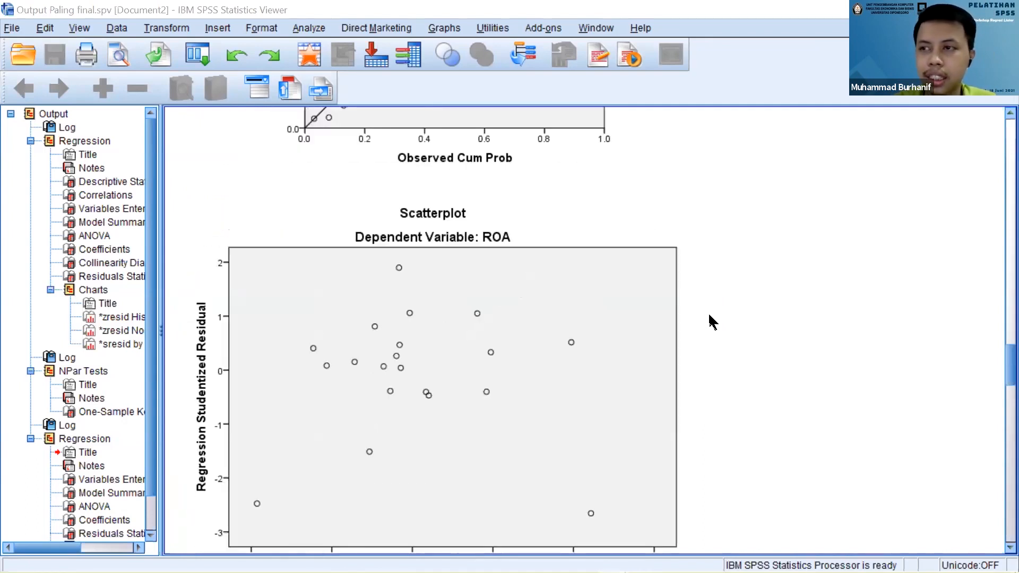
scroll(710, 316, "down", 8)
scroll(709, 315, "down", 10)
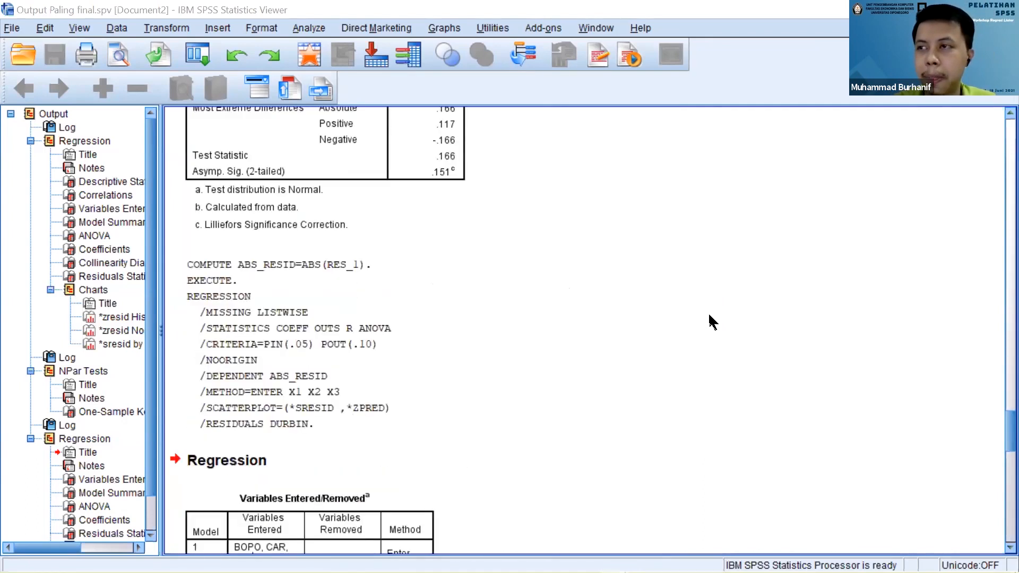
Examine the regression with ABS_RESID as dependent variable, comparing its syntax, Model Summary, ANOVA and the significance values in its Coefficients table.
scroll(709, 315, "down", 10)
scroll(709, 315, "down", 15)
scroll(709, 316, "down", 5)
scroll(709, 315, "up", 12)
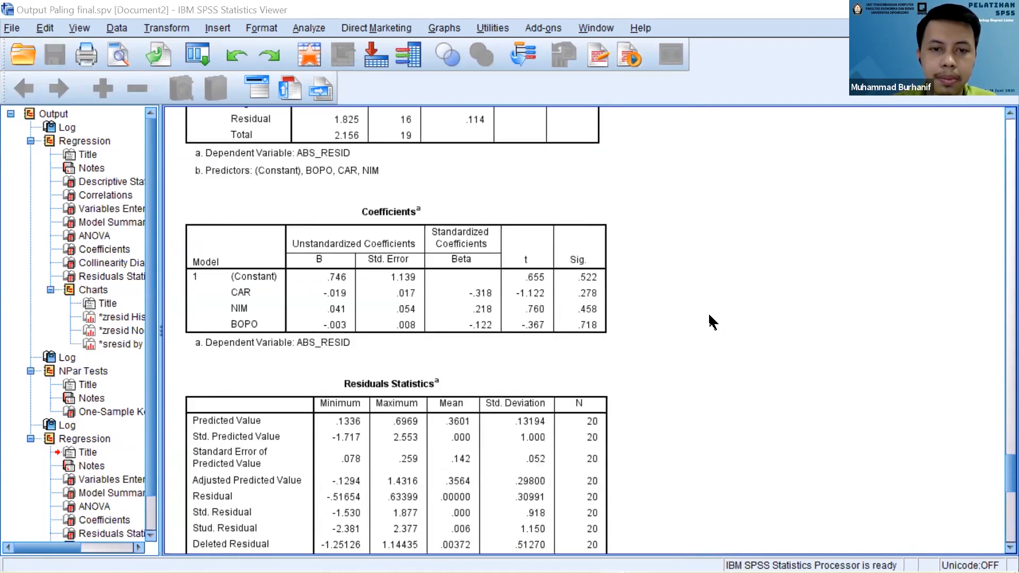
scroll(710, 315, "up", 3)
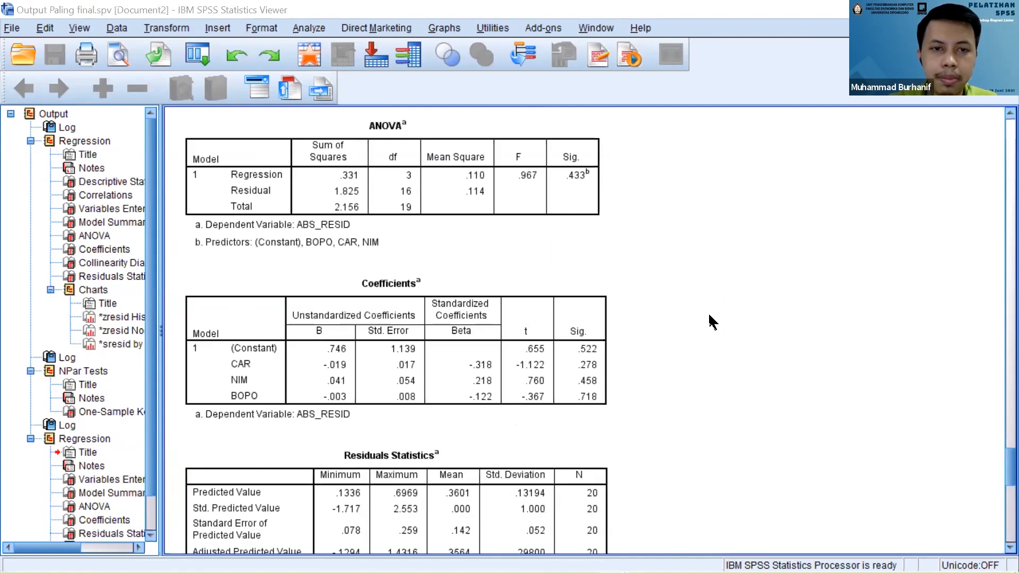
scroll(710, 316, "up", 6)
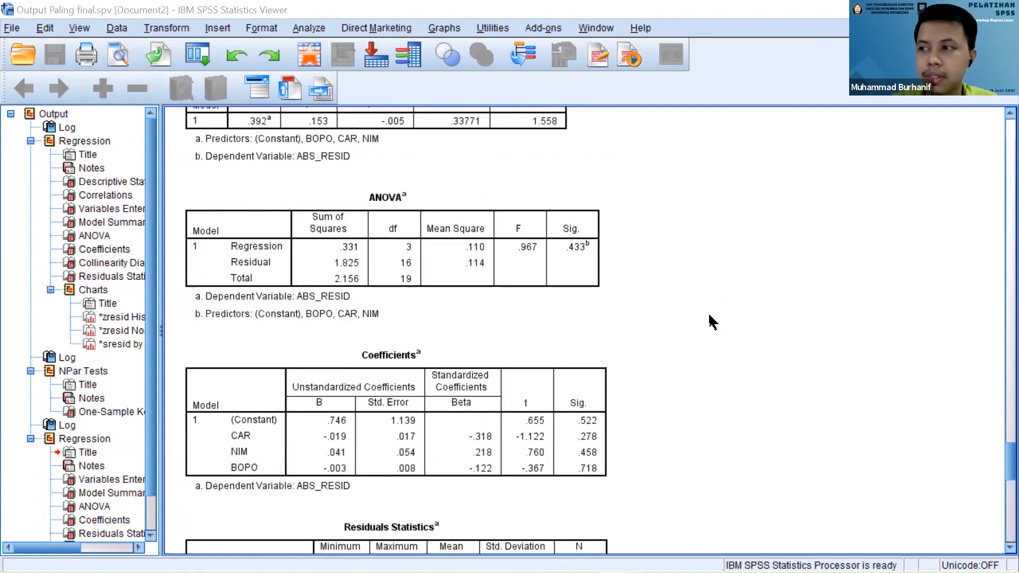
scroll(708, 312, "up", 9)
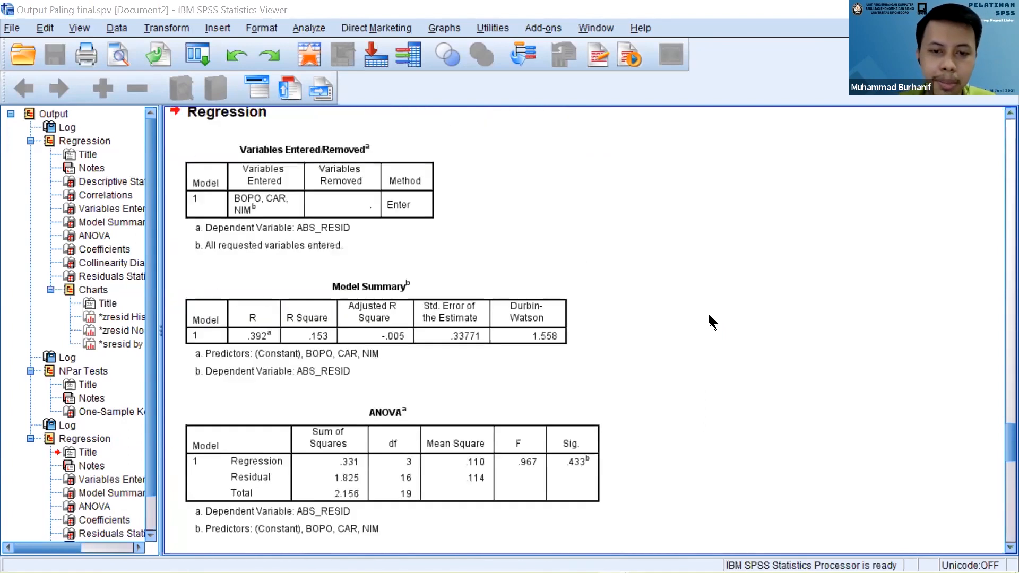
scroll(709, 315, "up", 3)
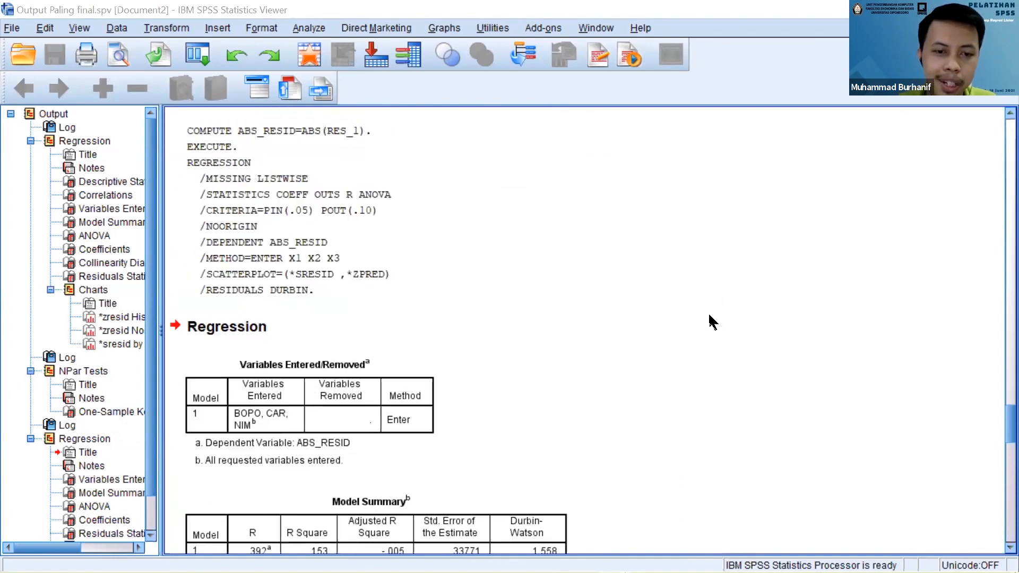
scroll(710, 315, "down", 12)
scroll(708, 312, "down", 6)
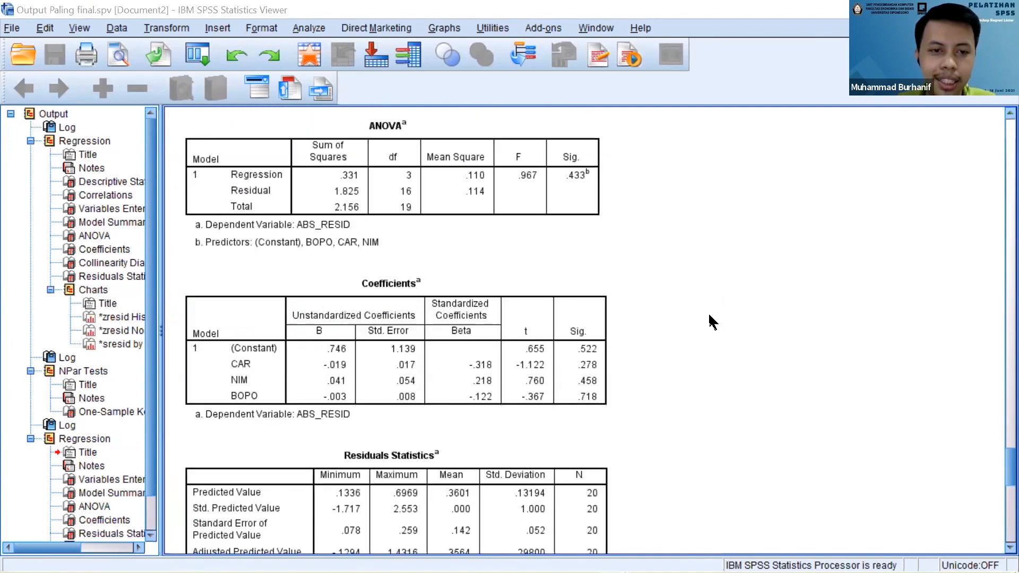
Examine the t and significance values of CAR, NIM and BOPO in the Coefficients table for the dependent variable ABS_RESID.
left_click(574, 328)
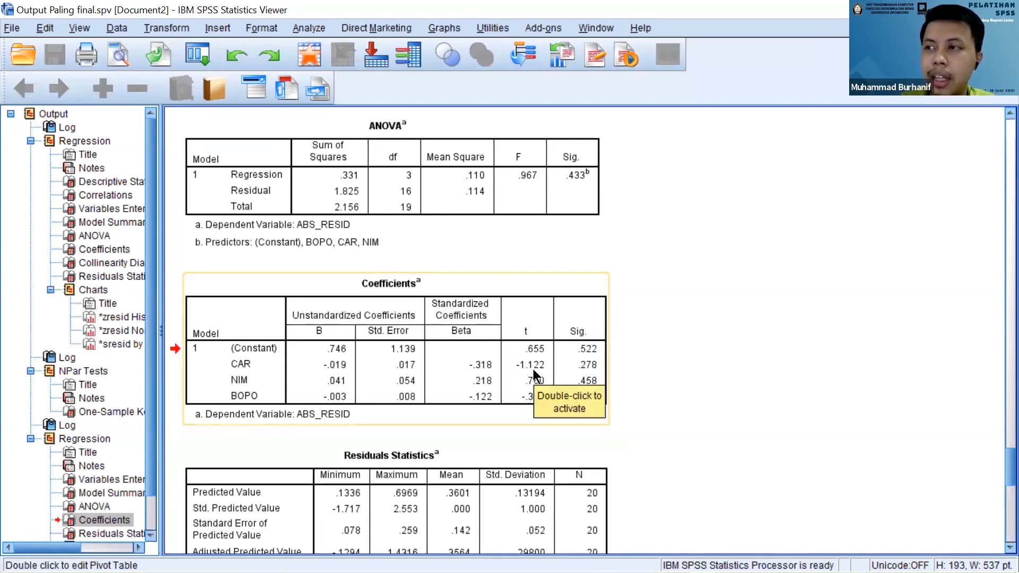
left_click_drag(533, 424, 533, 433)
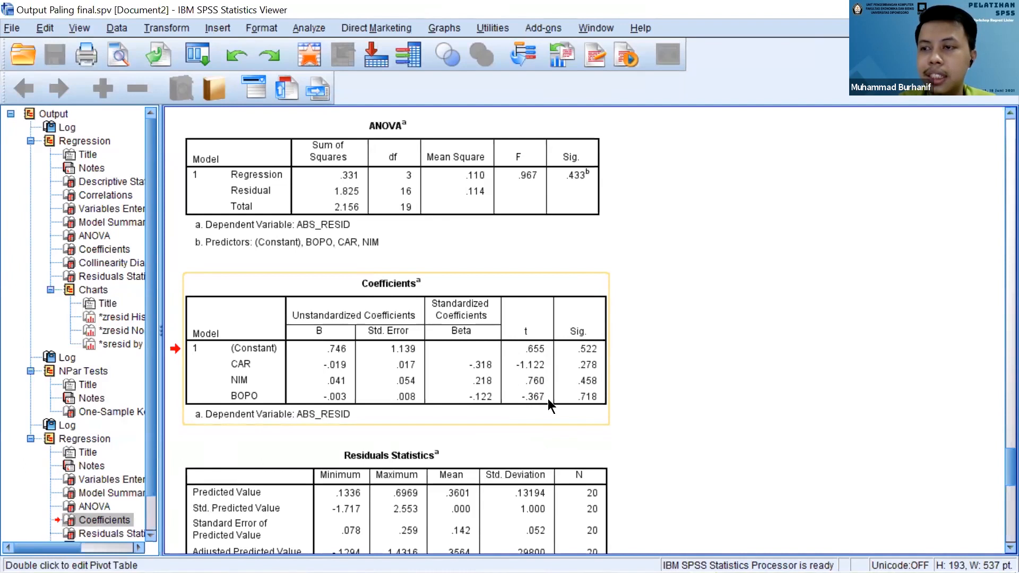
left_click_drag(547, 399, 664, 370)
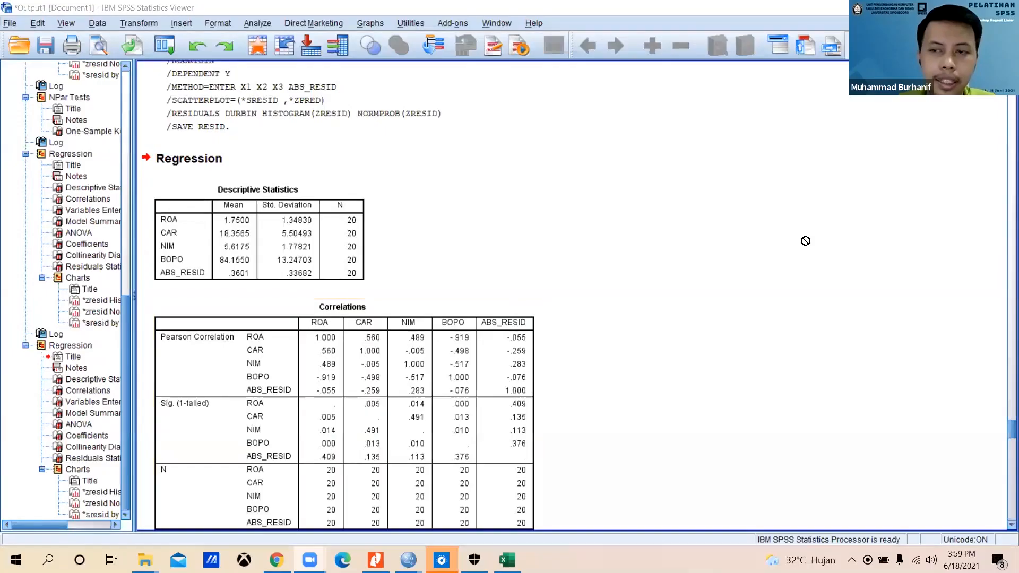
In the Output1 viewer, look through the Model Summary, ANOVA, Coefficients and collinearity tables of the ROA regression that includes ABS_RESID as a predictor.
left_click_drag(1003, 423, 995, 358)
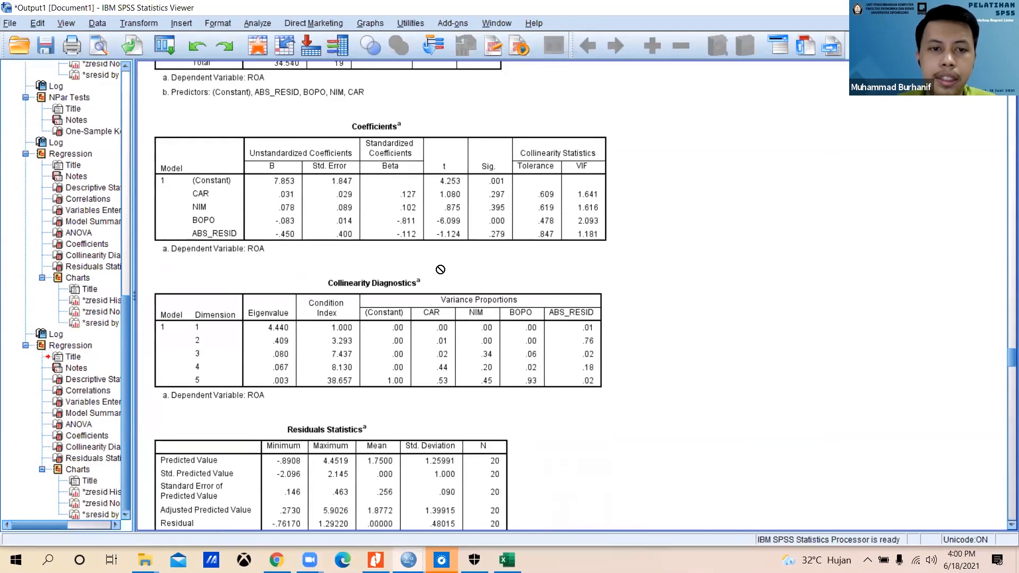
left_click_drag(1007, 351, 1005, 336)
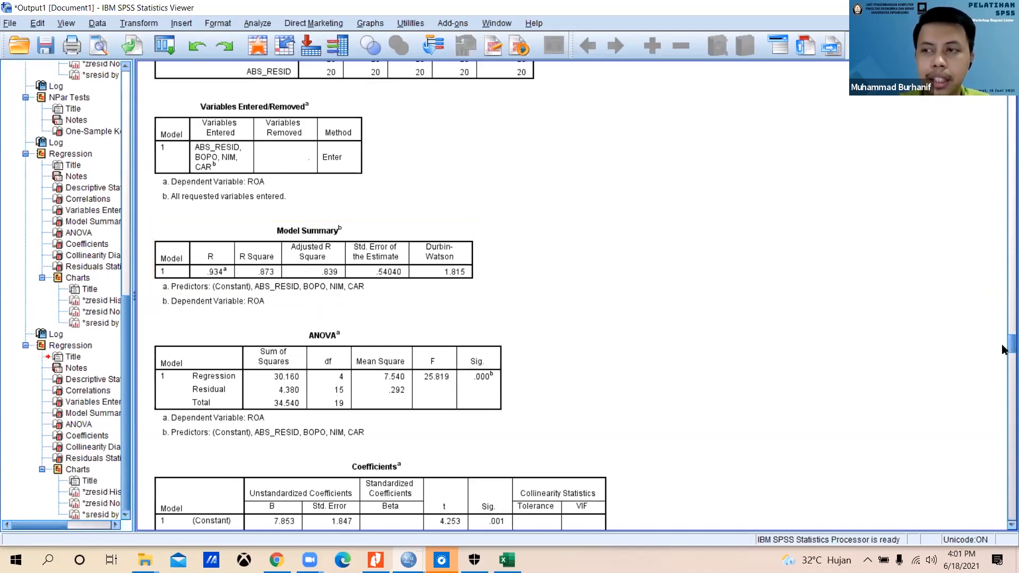
left_click_drag(1003, 350, 1004, 356)
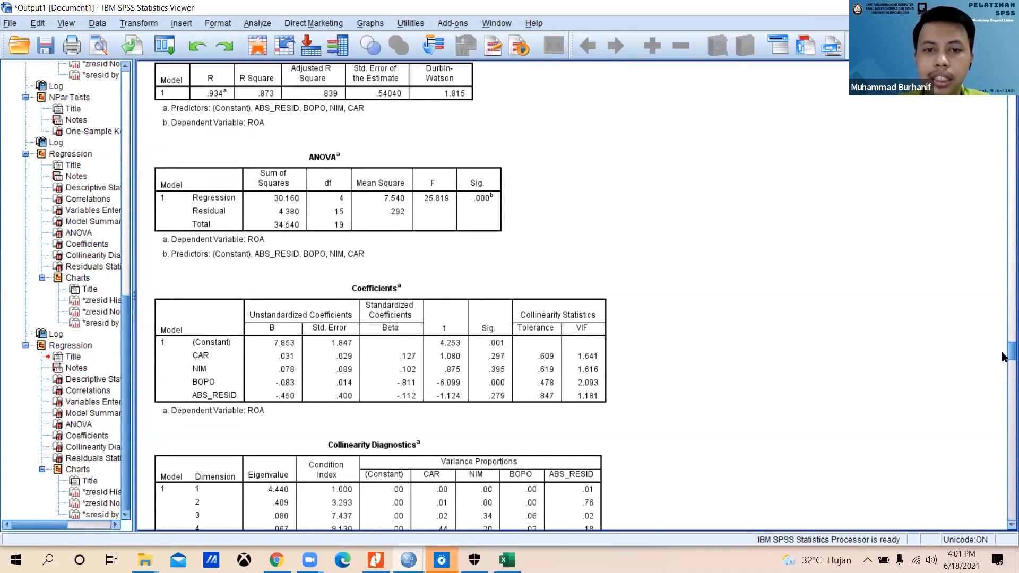
left_click_drag(1002, 354, 1007, 447)
scroll(1007, 447, "up", 10)
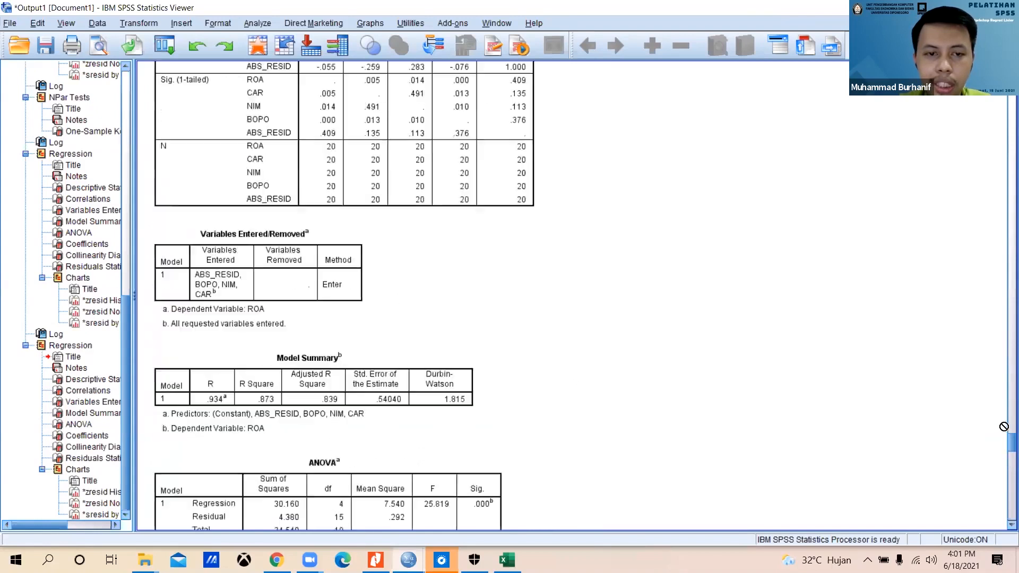
scroll(1004, 449, "down", 10)
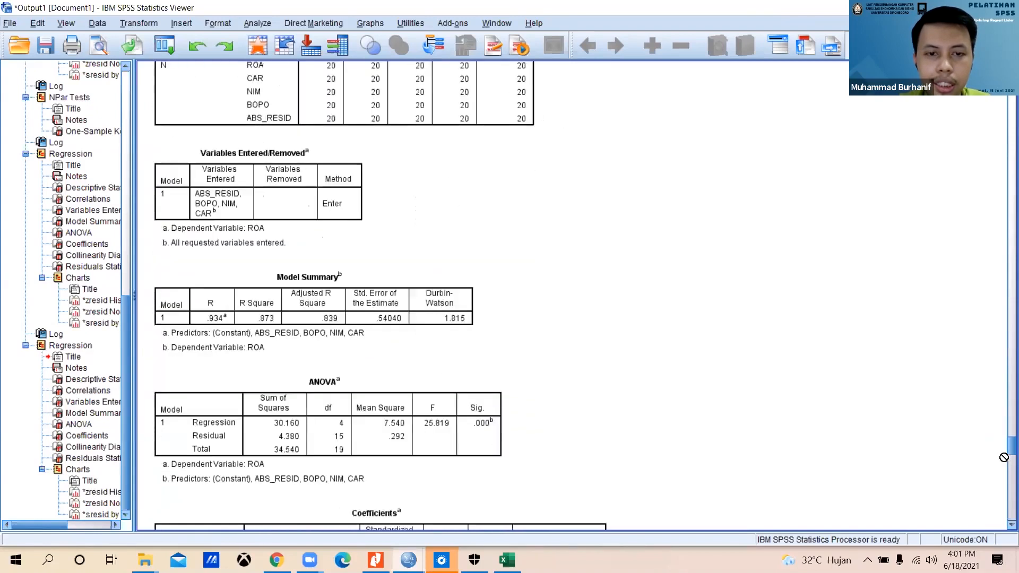
Go back to the first regression of ROA on CAR, NIM and BOPO at the start of the output, including its syntax log.
left_click_drag(1004, 457, 972, 88)
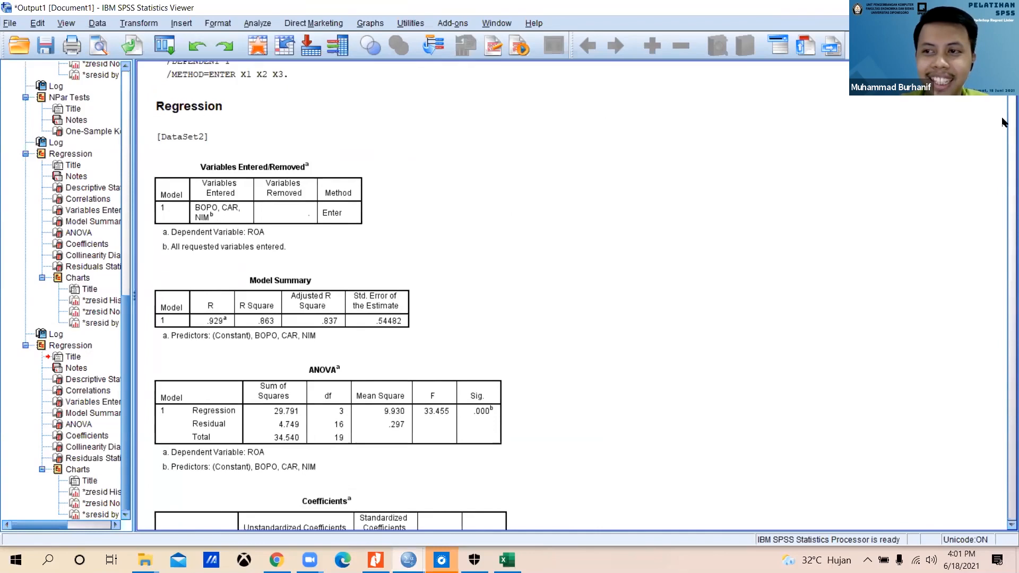
scroll(330, 296, "up", 2)
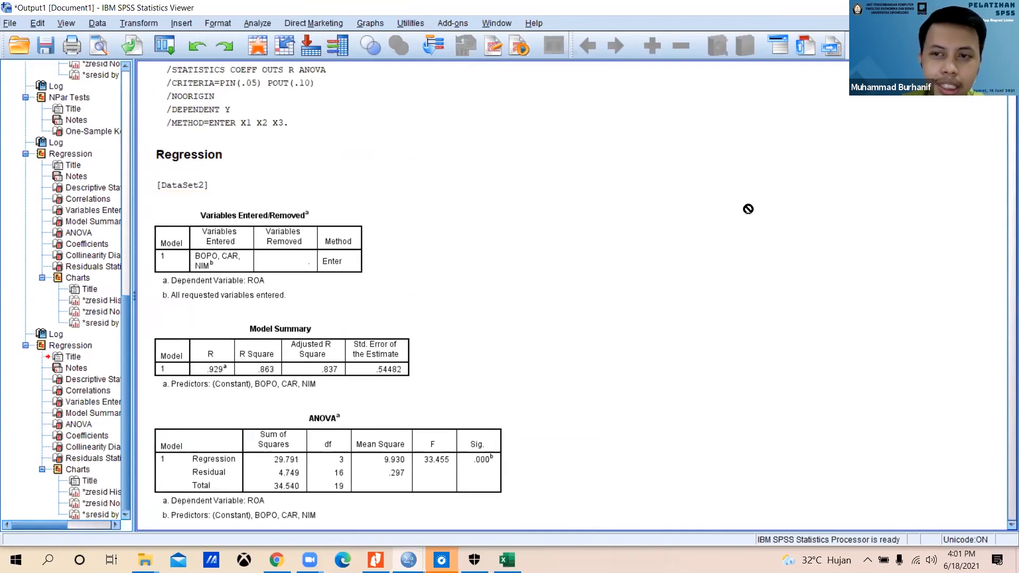
scroll(328, 296, "down", 3)
scroll(328, 295, "up", 6)
scroll(328, 295, "down", 2)
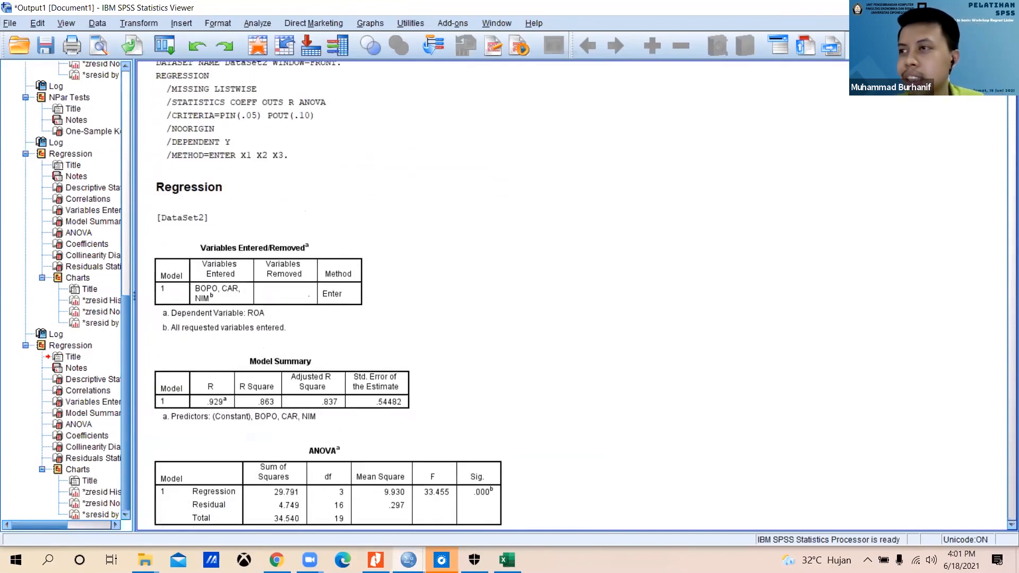
mouse_move(1010, 85)
left_mouse_down()
mouse_move(1002, 187)
mouse_move(1002, 83)
left_mouse_up()
left_click(634, 121)
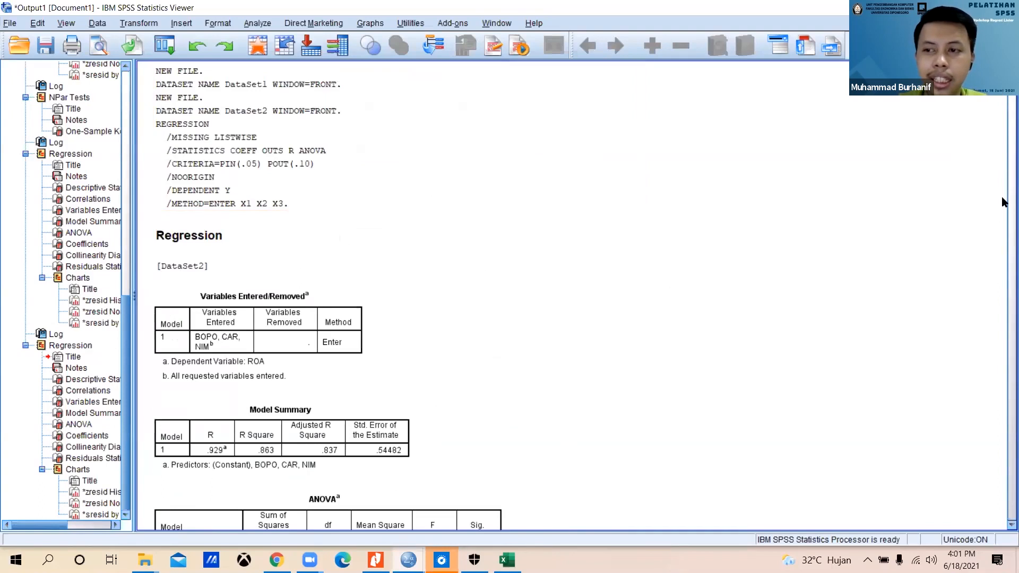
scroll(1004, 213, "down", 15)
left_click_drag(1002, 209, 1003, 80)
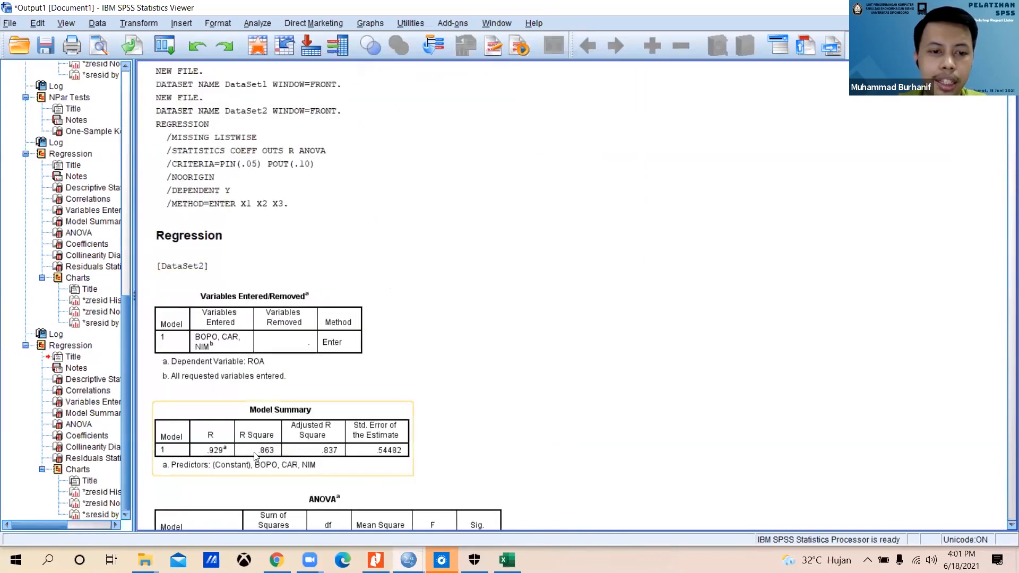
Examine the first regression's R Square values in the Model Summary, the F test in the ANOVA table and the Coefficients table.
left_click(279, 443)
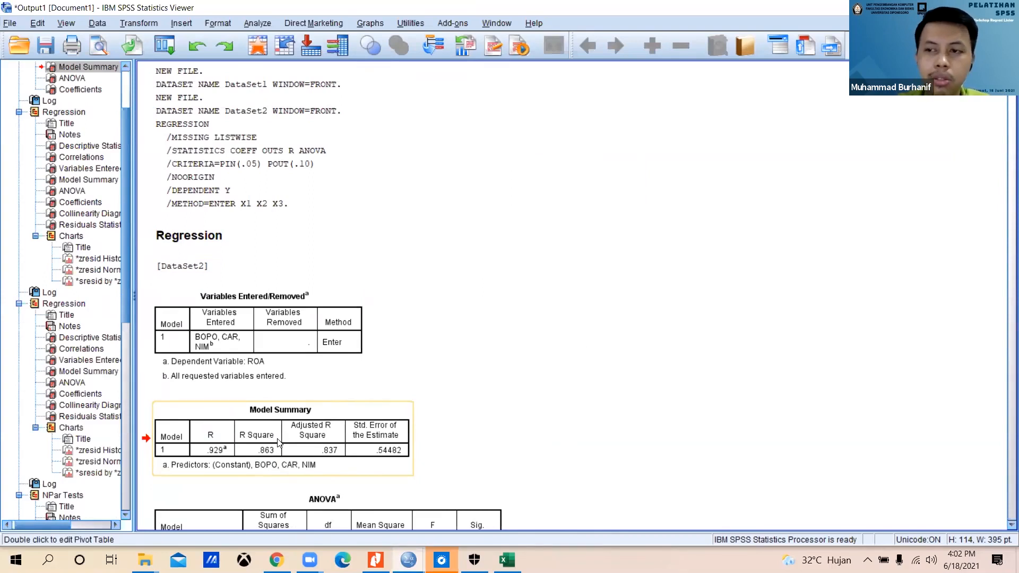
left_click_drag(288, 410, 415, 300)
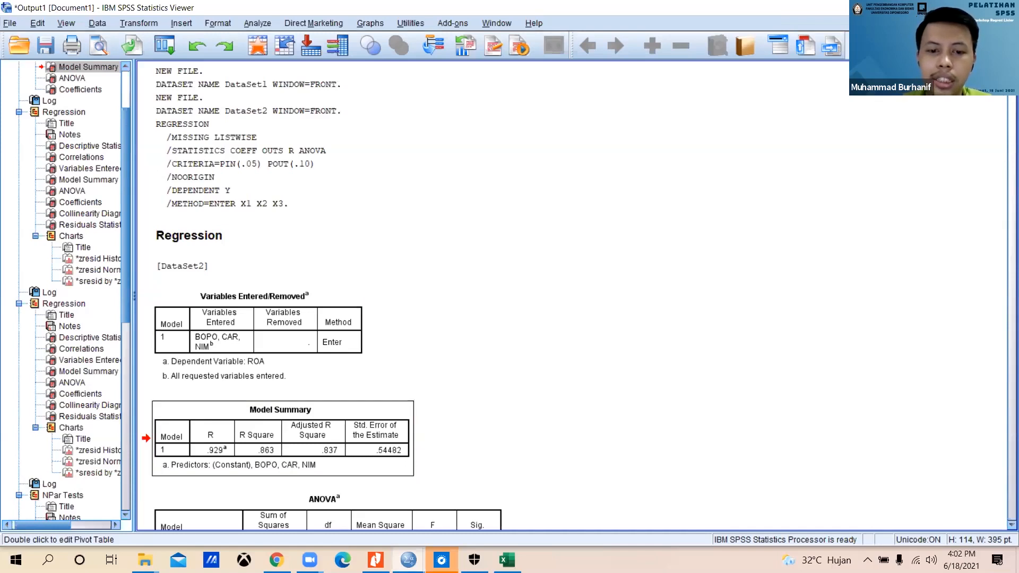
scroll(531, 298, "down", 3)
left_click(434, 378)
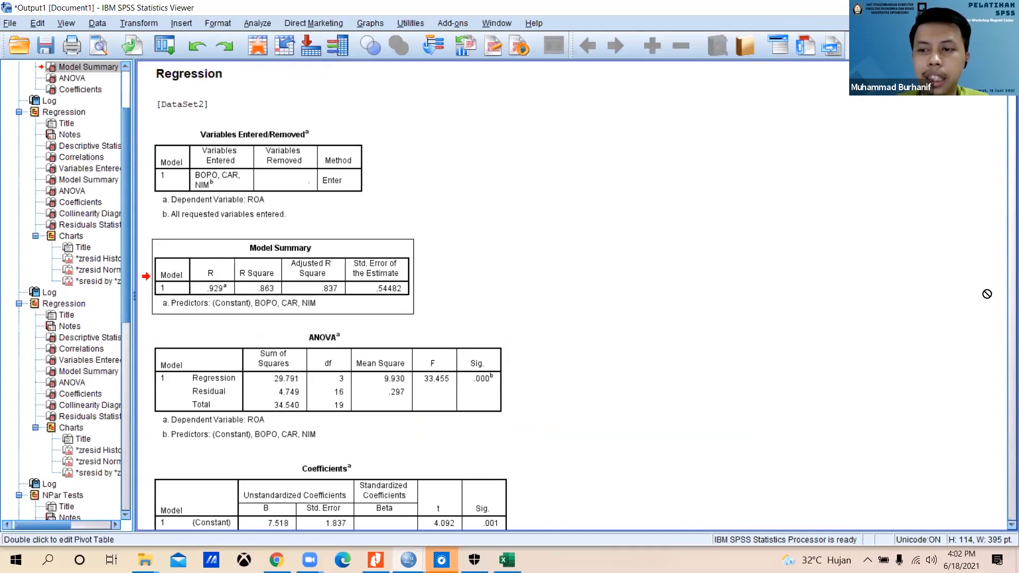
scroll(1004, 109, "down", 3)
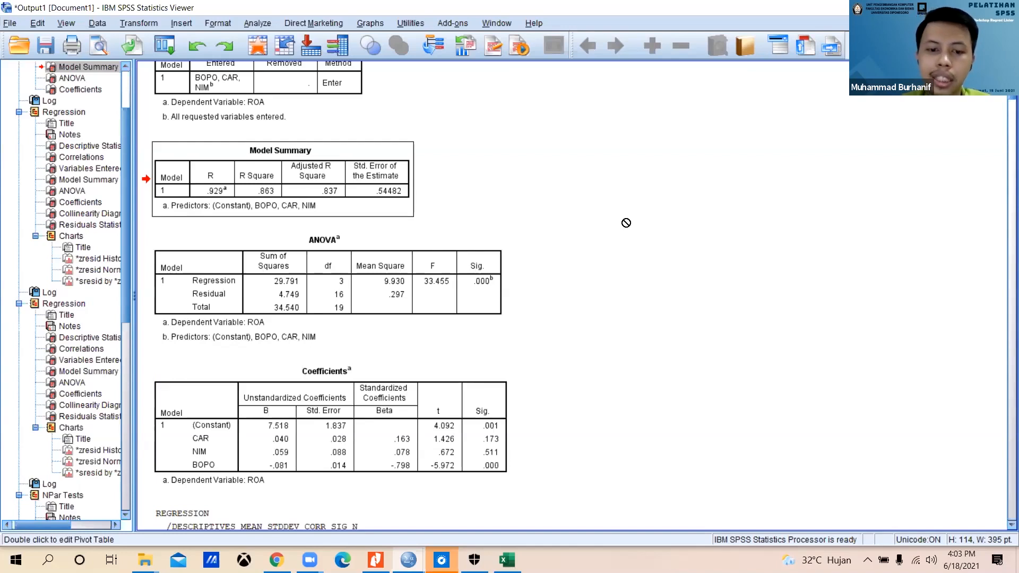
Switch to MODUL PELATIHAN UPK - SPSS 2021 in Nitro Pro and examine the F 0.05 distribution table on page 20.
left_click(376, 560)
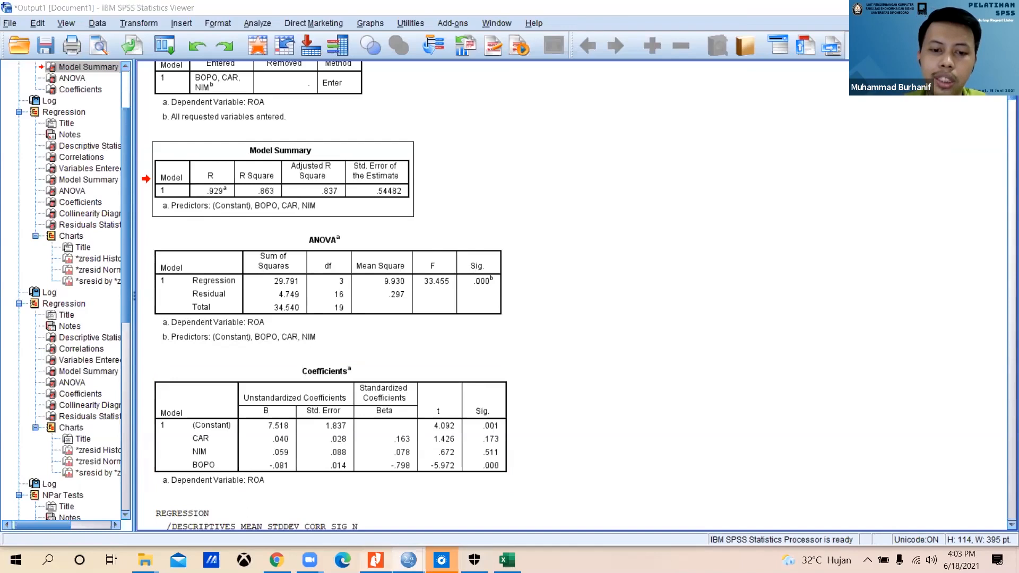
left_click_drag(1002, 354, 1005, 507)
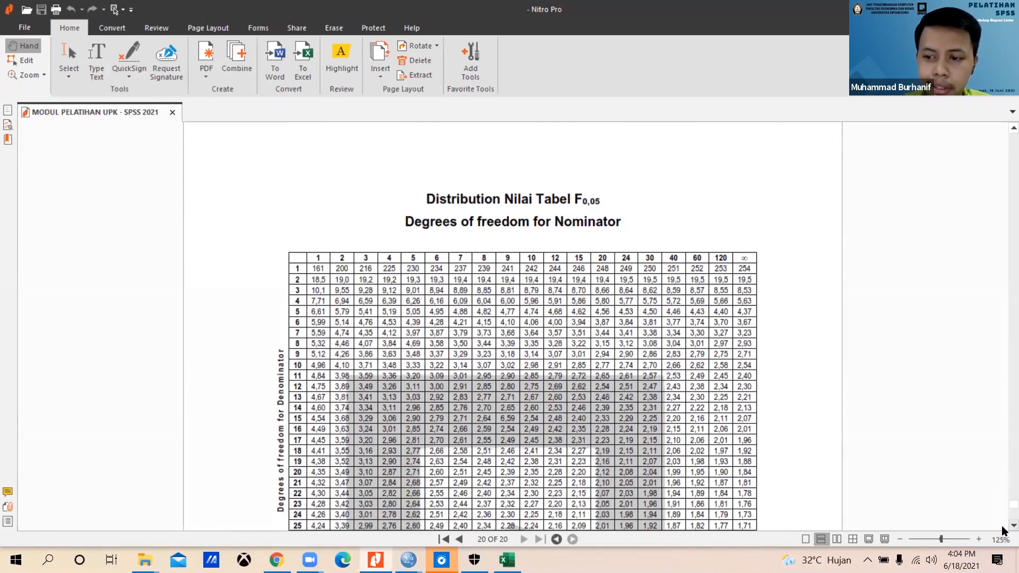
scroll(1004, 530, "down", 3)
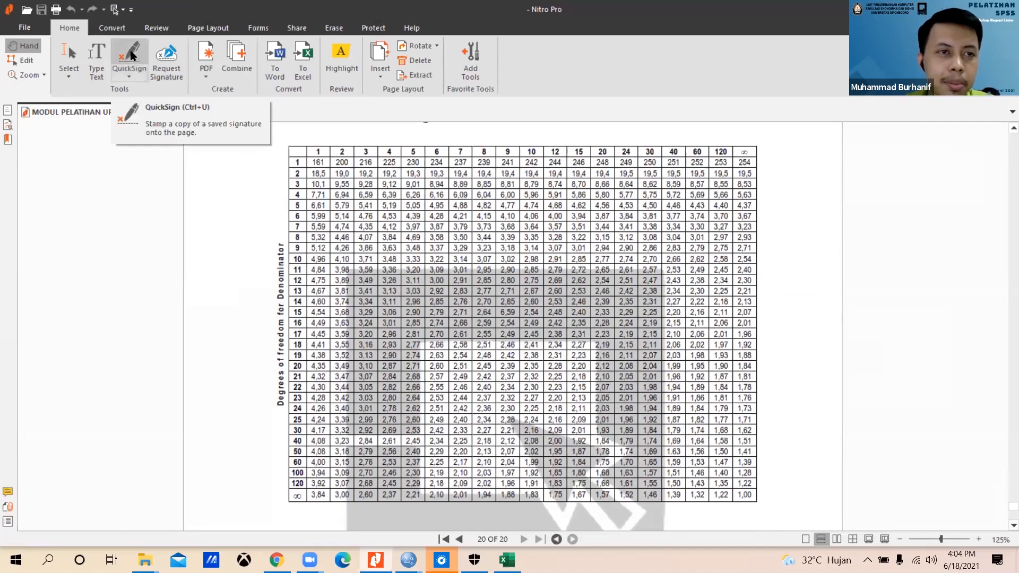
left_click(130, 76)
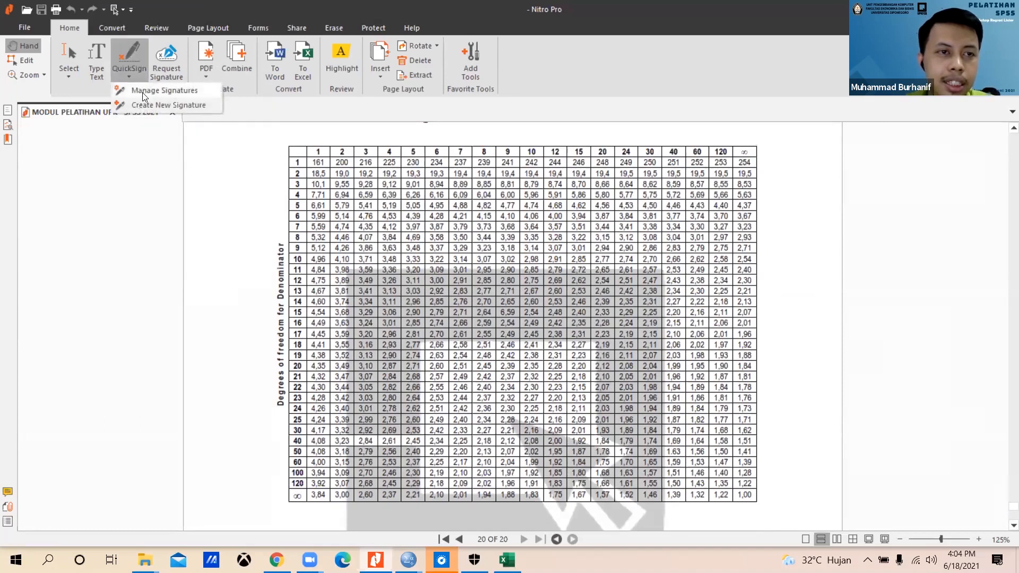
left_click(142, 91)
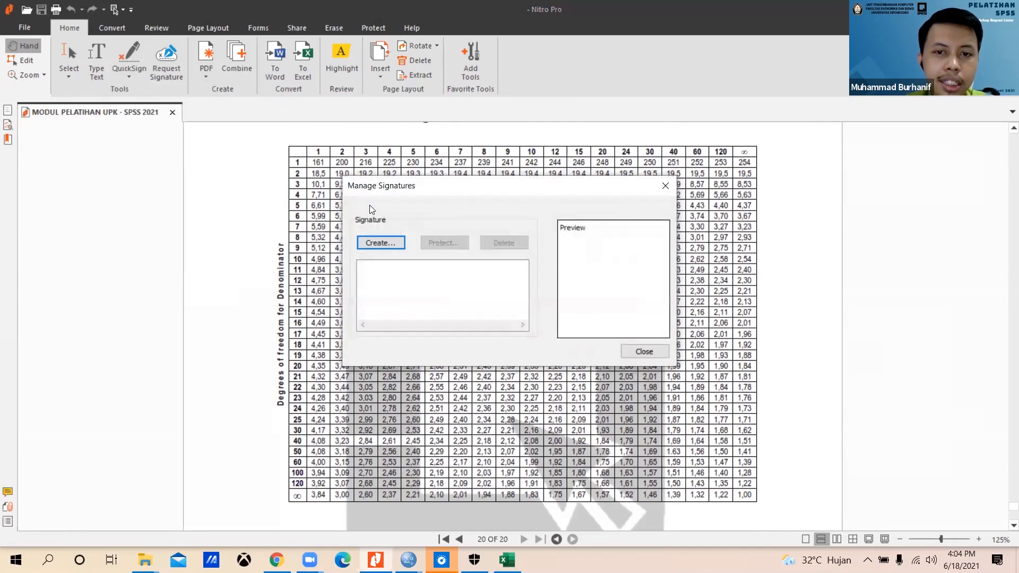
left_click(664, 183)
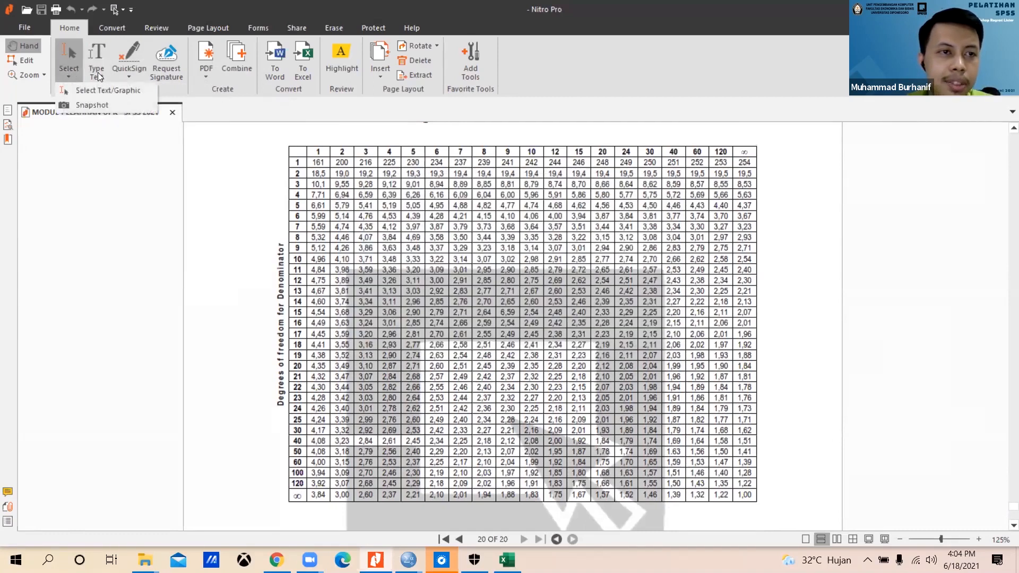
left_click(98, 72)
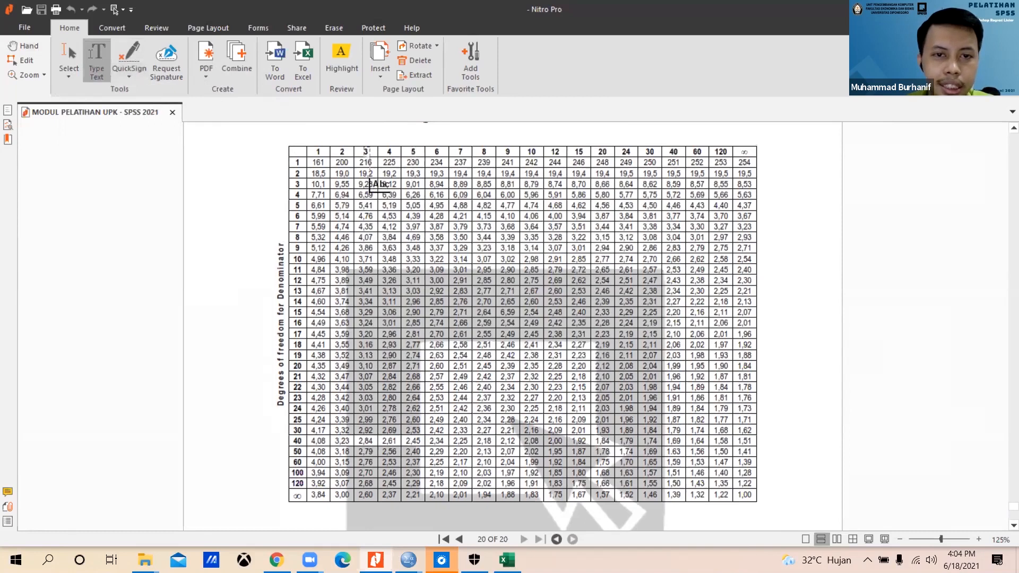
left_click(128, 71)
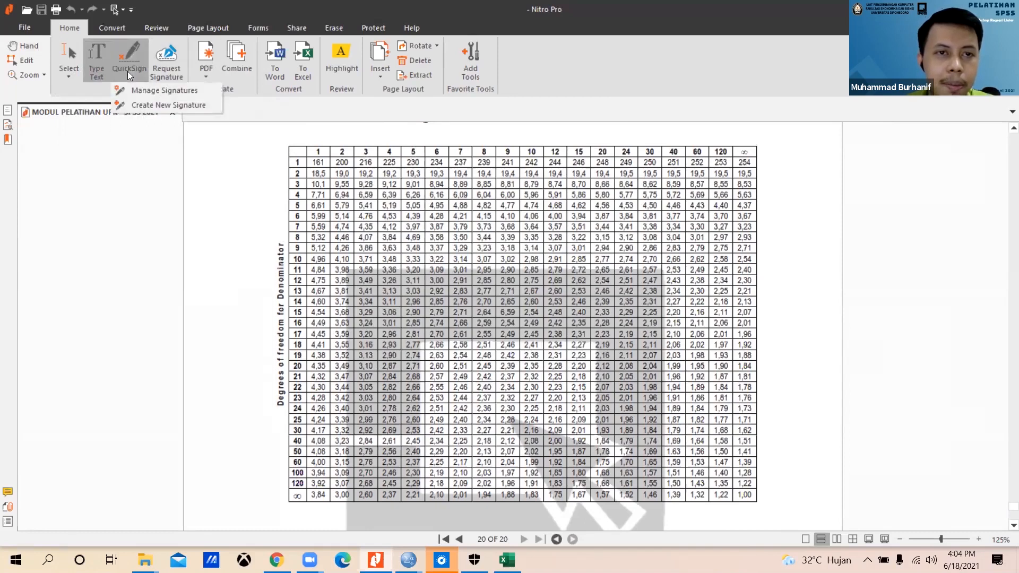
left_click(135, 57)
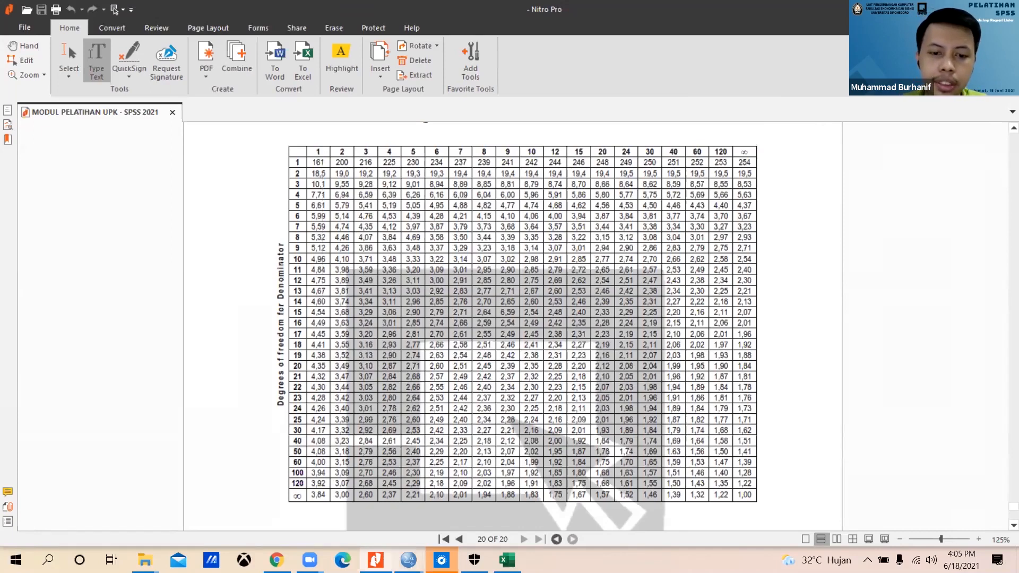
Switch back to the SPSS Output1 viewer and review the first regression's Coefficients table alongside its ANOVA table.
mouse_move(409, 560)
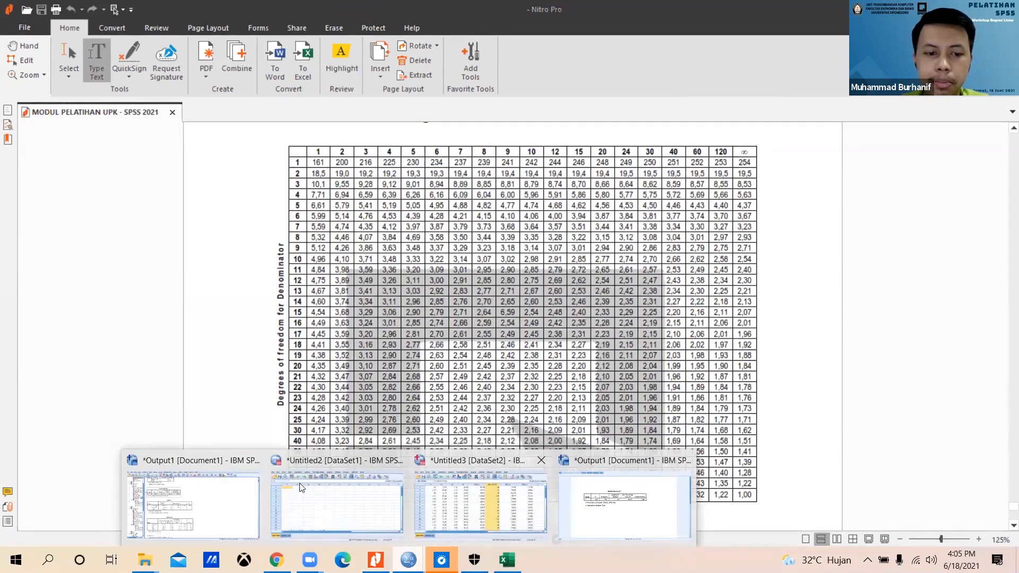
left_click(215, 489)
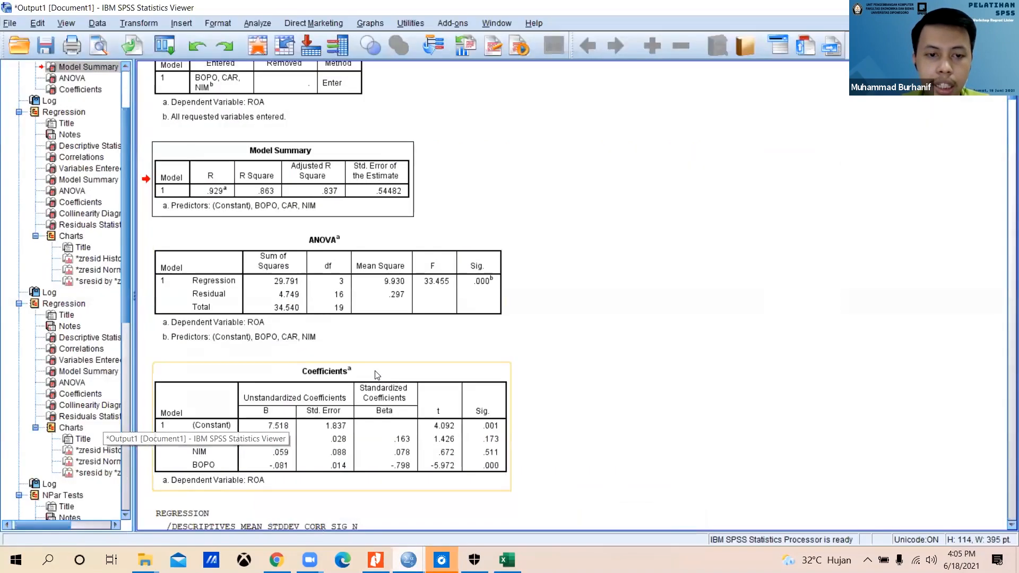
left_click(378, 399)
left_click_drag(378, 399, 1001, 318)
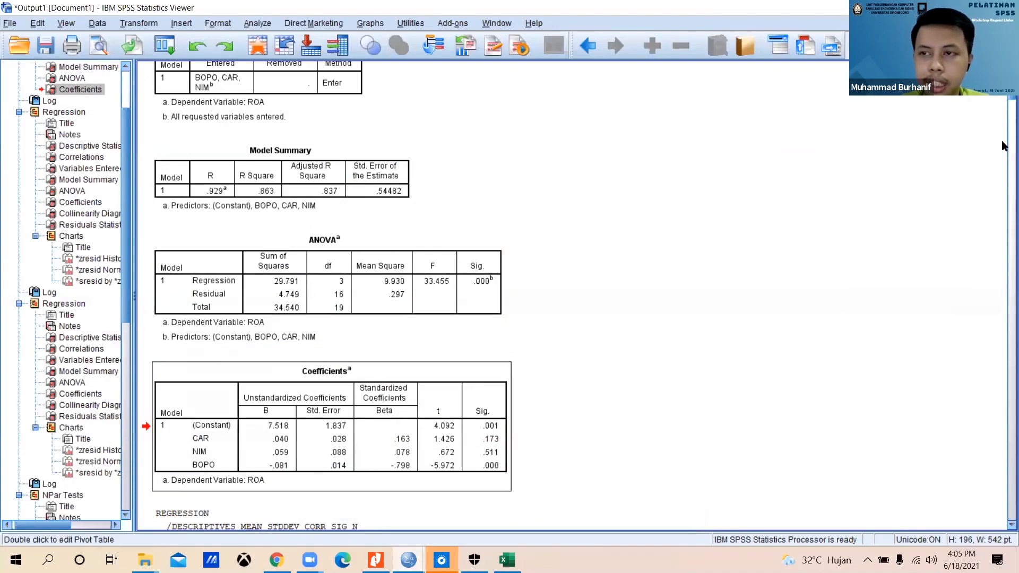
mouse_move(1011, 95)
left_mouse_down()
mouse_move(1009, 86)
mouse_move(1007, 96)
left_mouse_up()
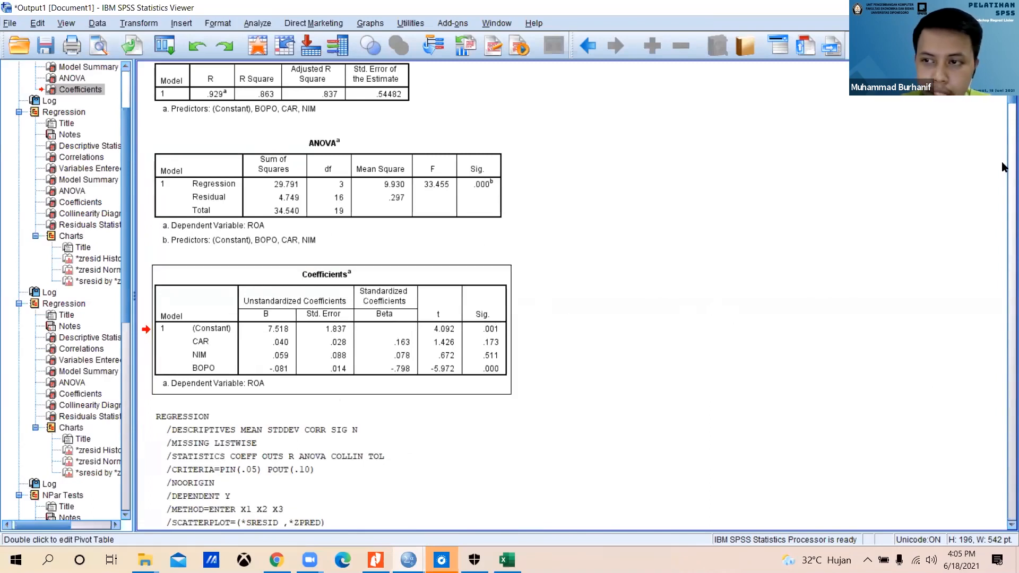
Examine the t and significance values in the Coefficients table of the ROA regression that reports collinearity statistics.
scroll(1004, 103, "down", 3)
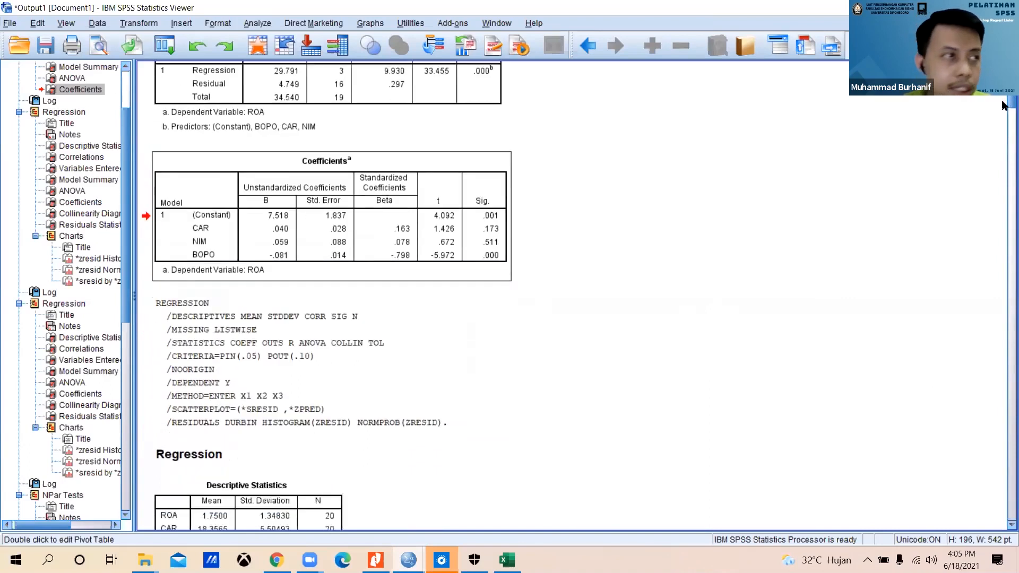
scroll(1003, 106, "down", 20)
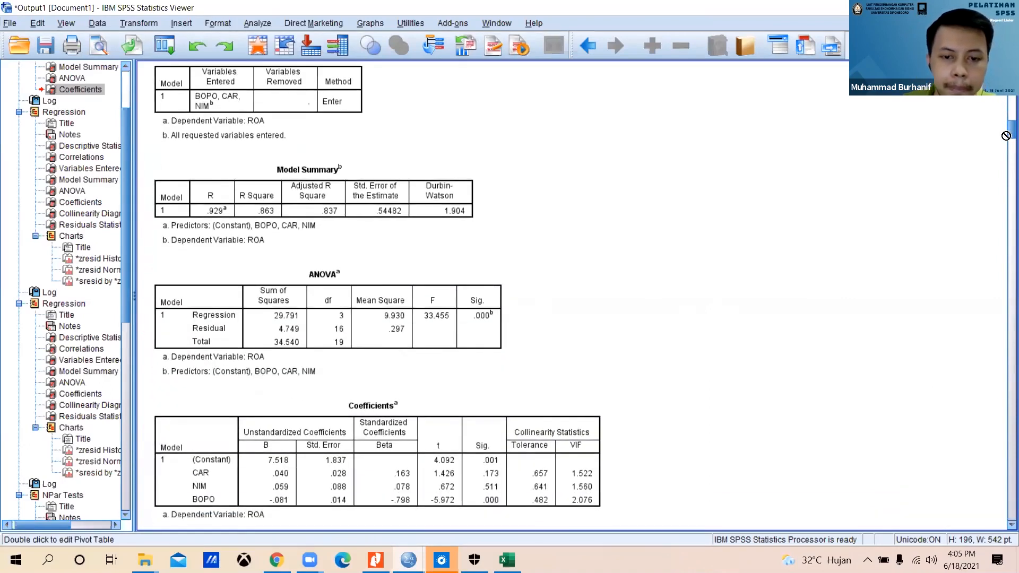
scroll(1006, 135, "down", 3)
left_click(352, 330)
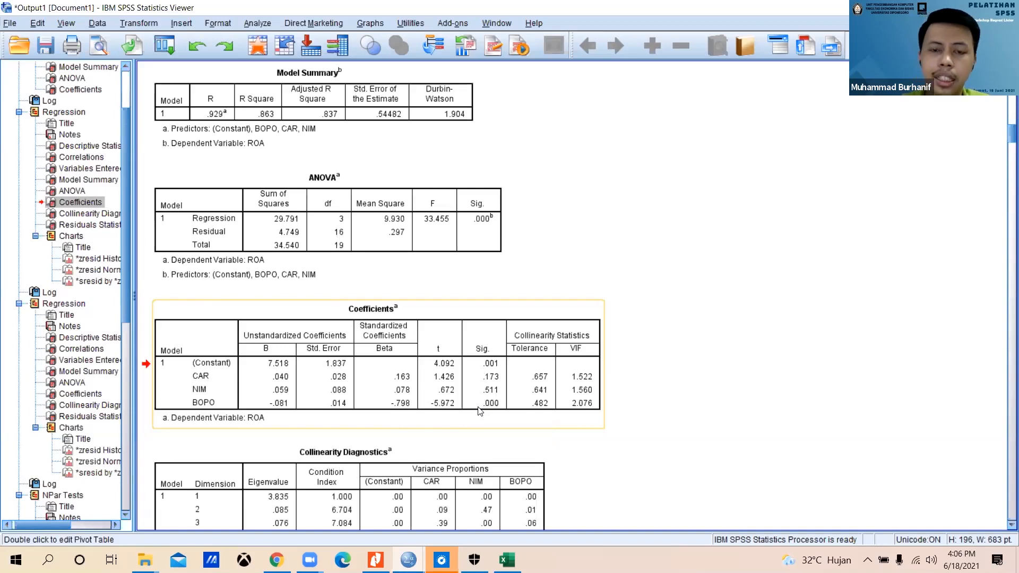
left_click_drag(472, 401, 693, 304)
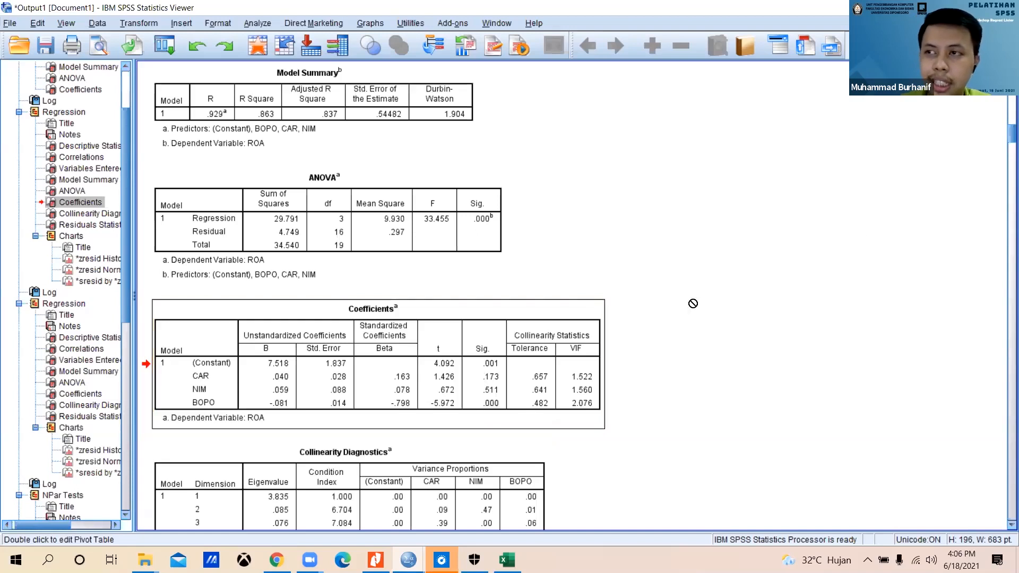
Switch to the training module in Nitro Pro and find section 2.6.4 on putting the regression results into the research model, on page 15.
left_click(375, 557)
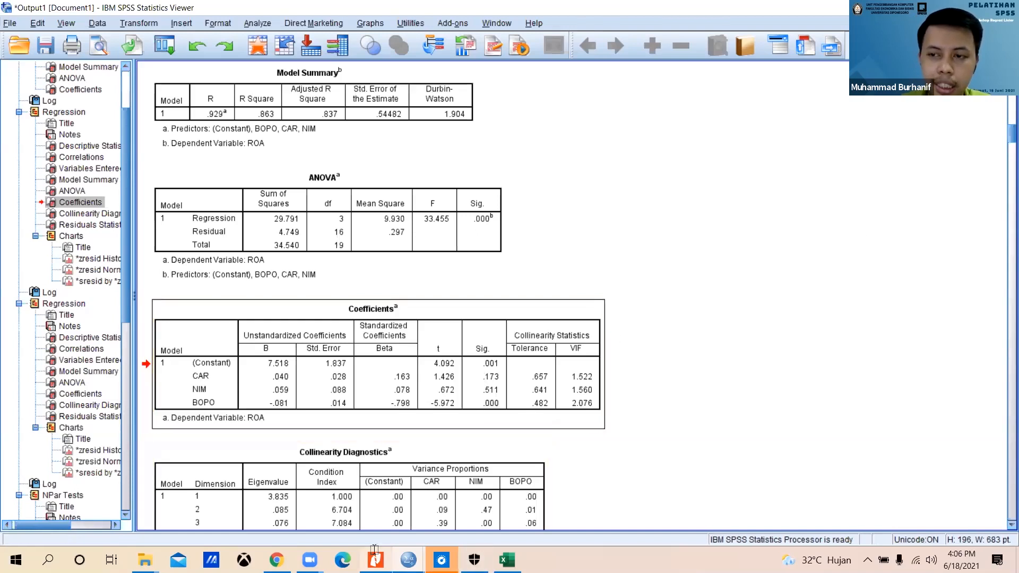
scroll(1004, 511, "up", 10)
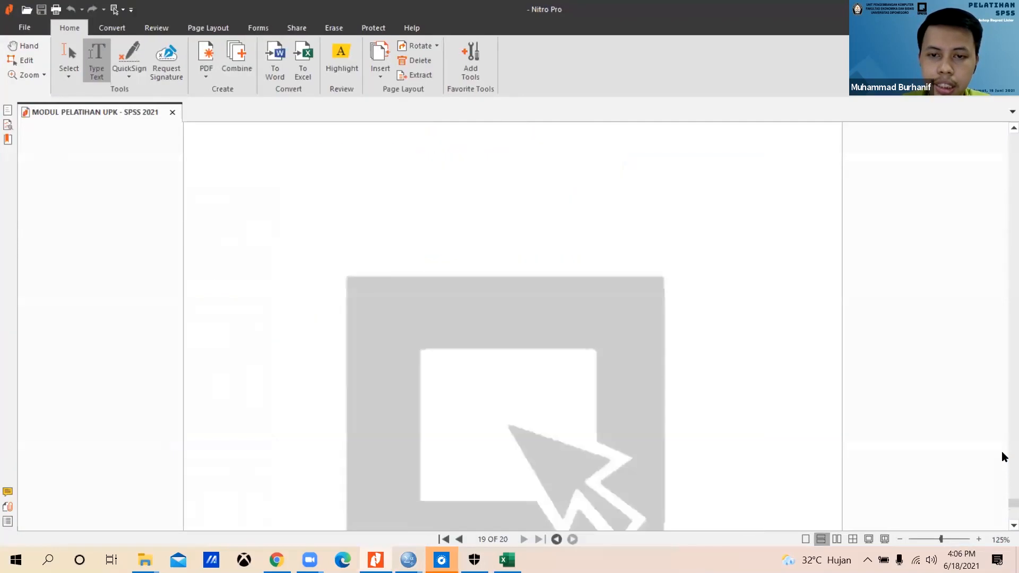
scroll(1004, 452, "up", 6)
scroll(1002, 418, "up", 6)
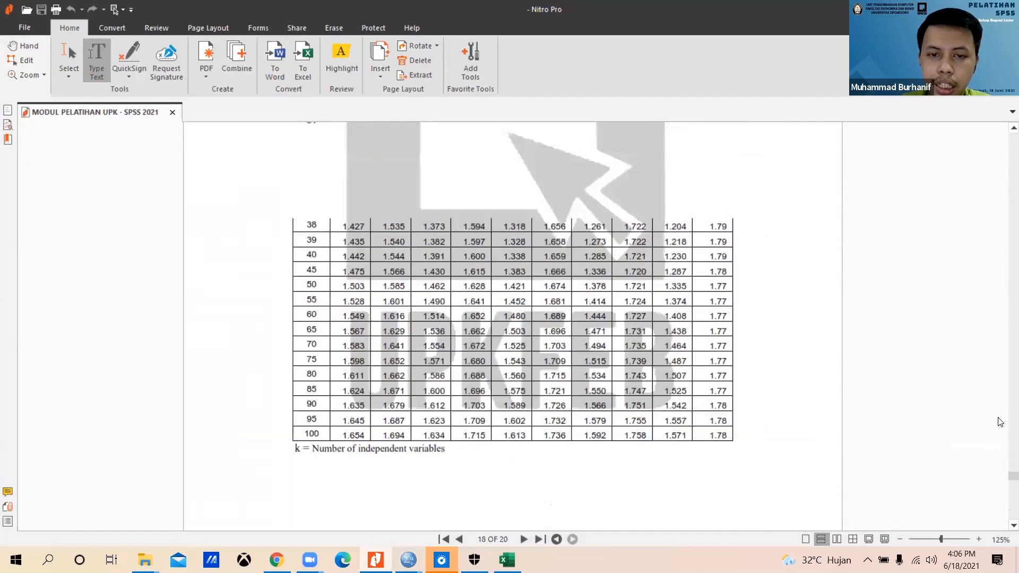
scroll(757, 361, "up", 20)
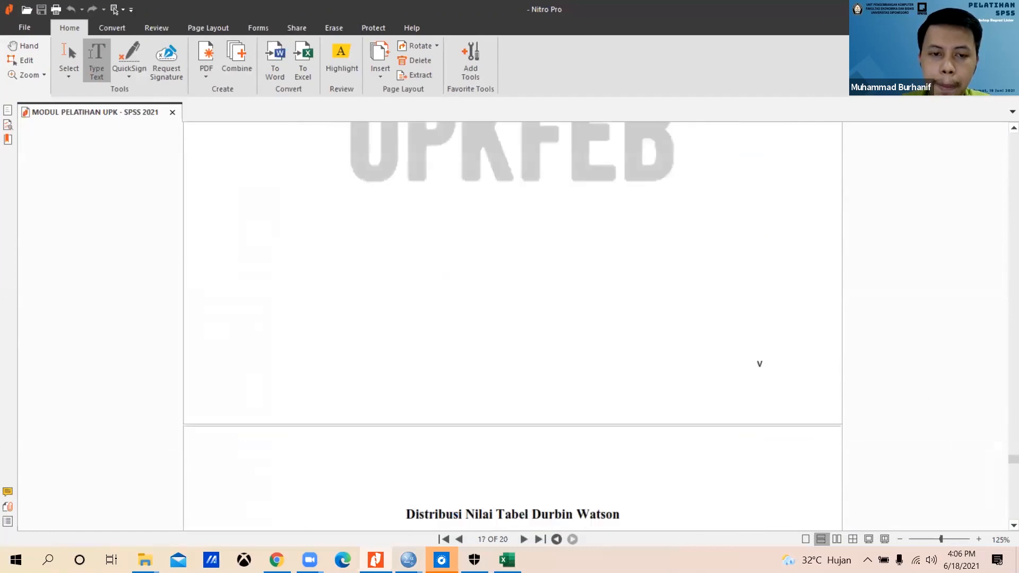
scroll(757, 361, "down", 4)
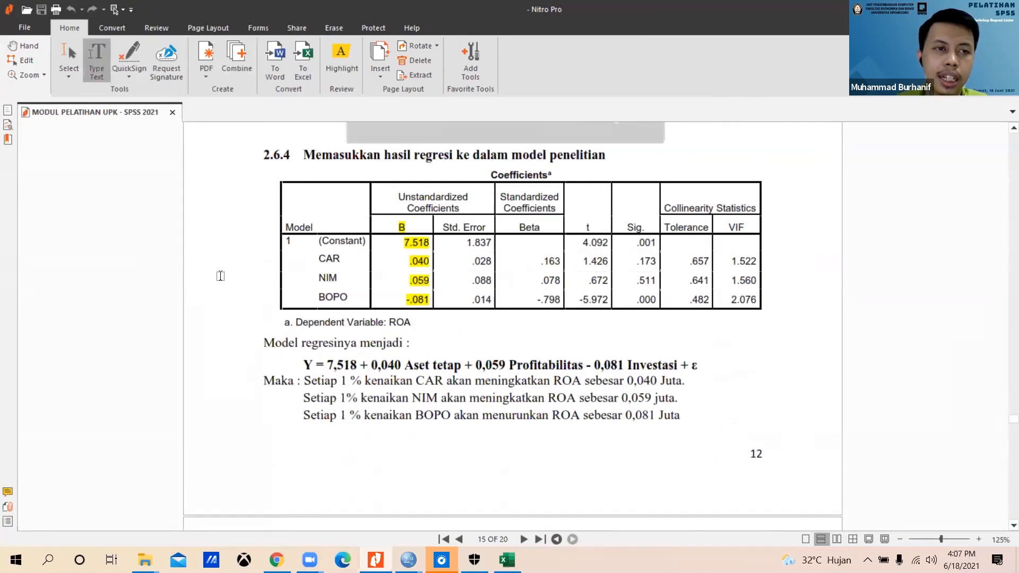
Open the choice of selection tools for the PDF module.
left_click(69, 71)
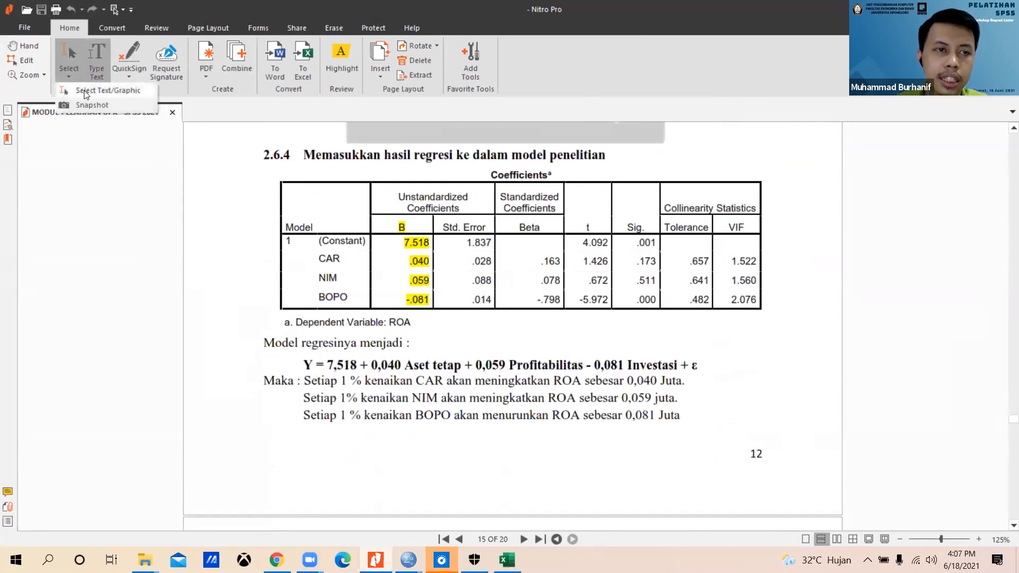